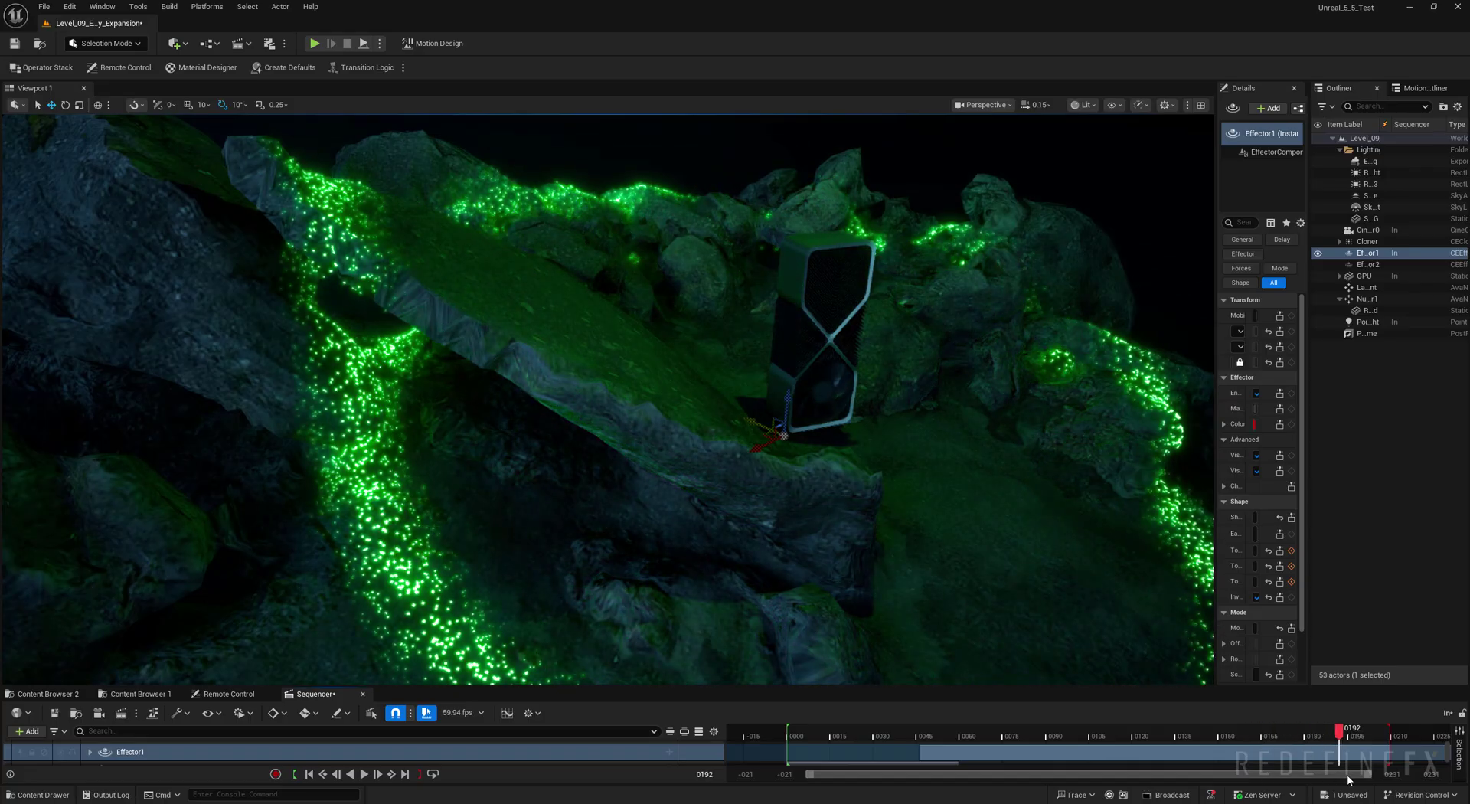
Preview the green shockwave effect around the GPU by scrubbing the sequence and viewing the scene from several angles.
left_click_drag(1223, 732, 996, 732)
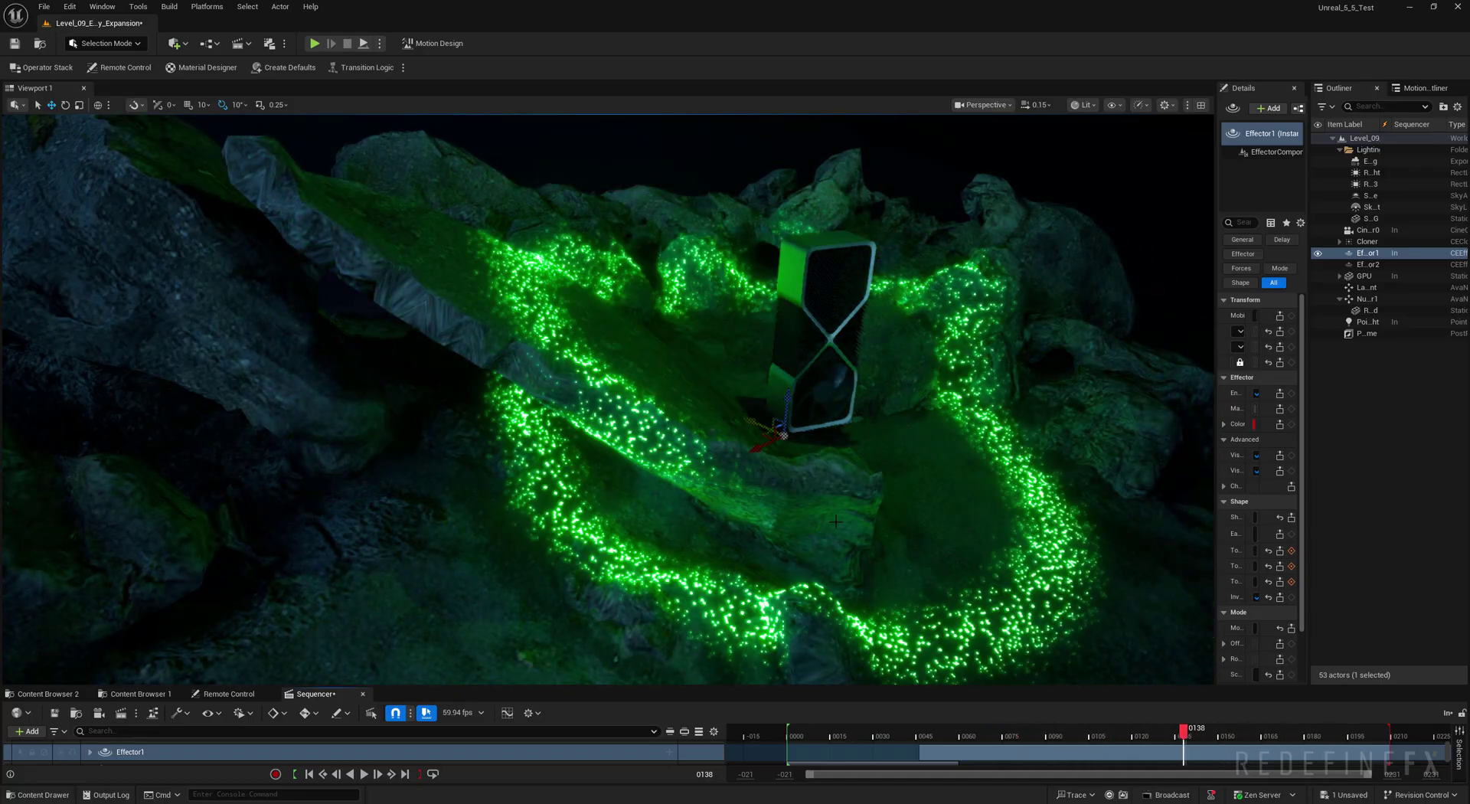
right_click_drag(836, 522, 689, 471)
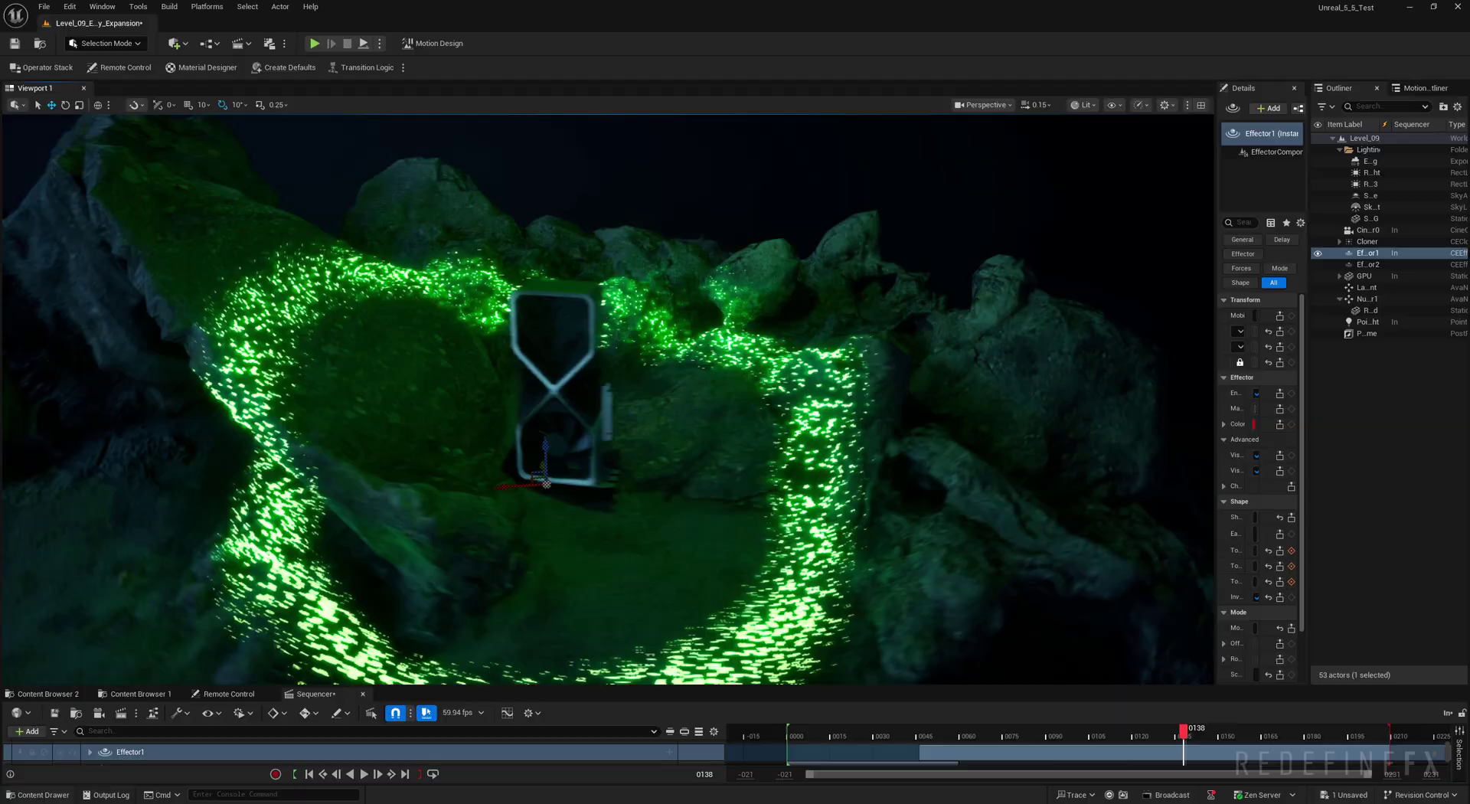
left_click_drag(689, 524, 628, 526, "alt")
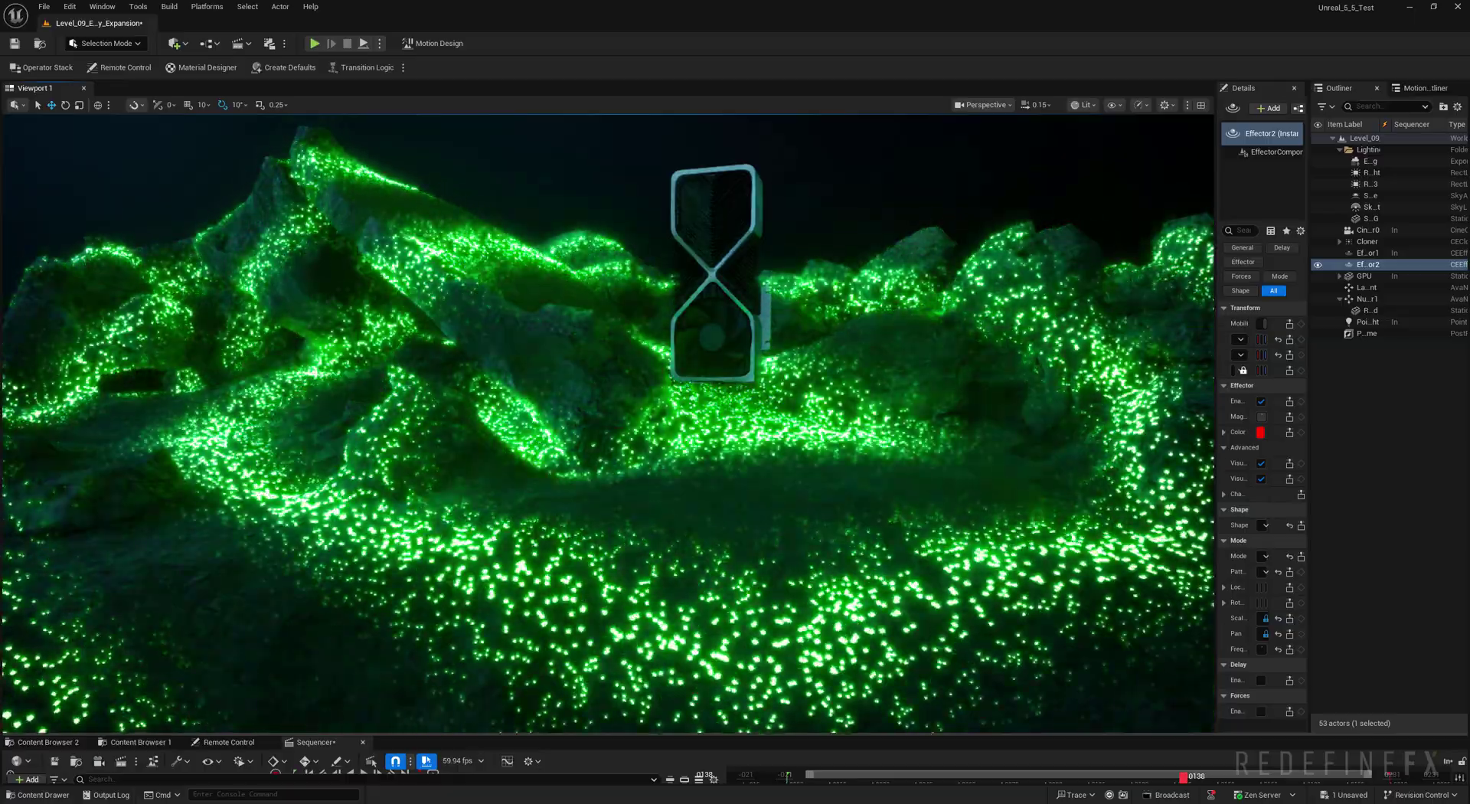
right_click_drag(609, 424, 491, 391)
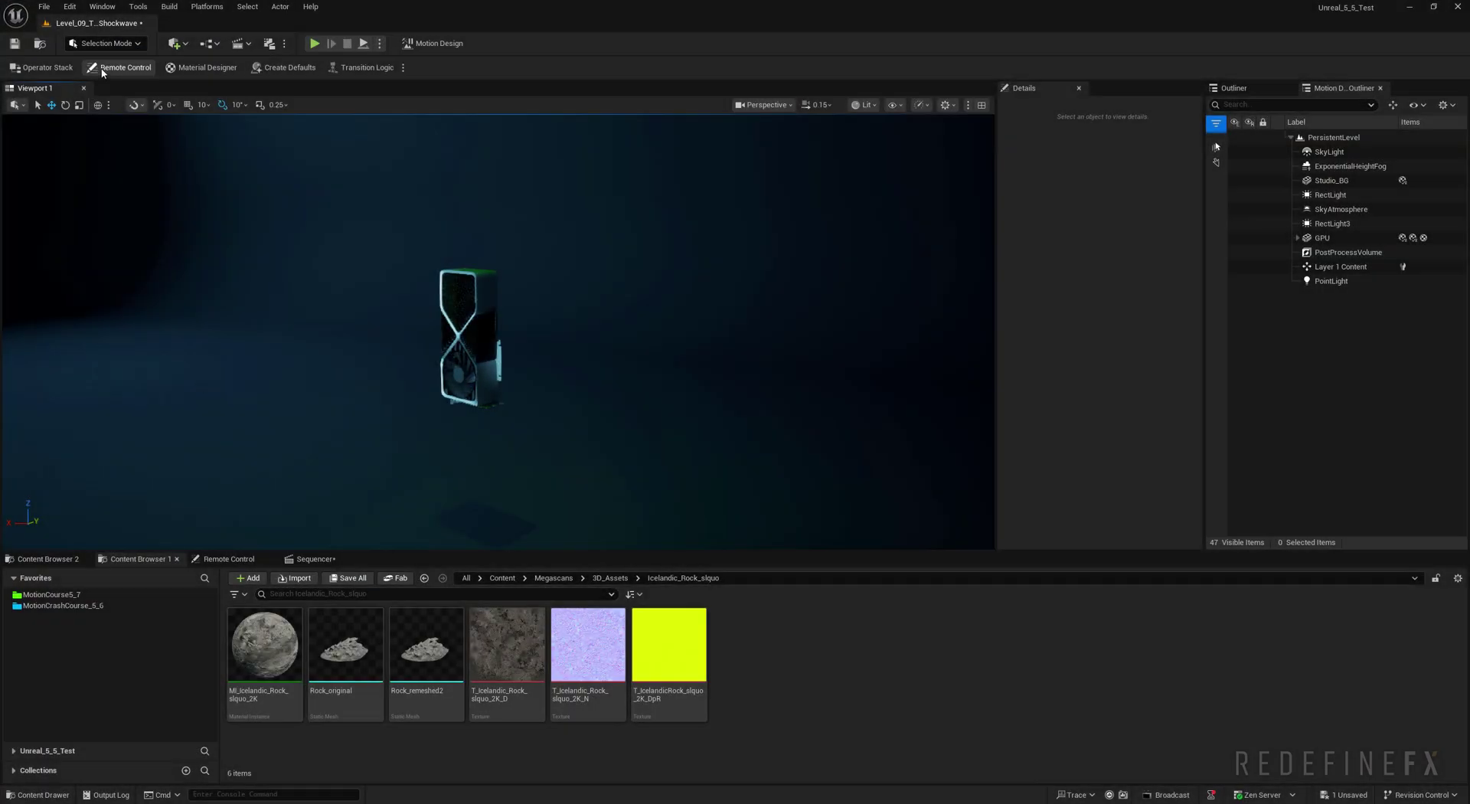
Search the project's plugins for "motion" to check the Motion Design plugin.
left_click(100, 7)
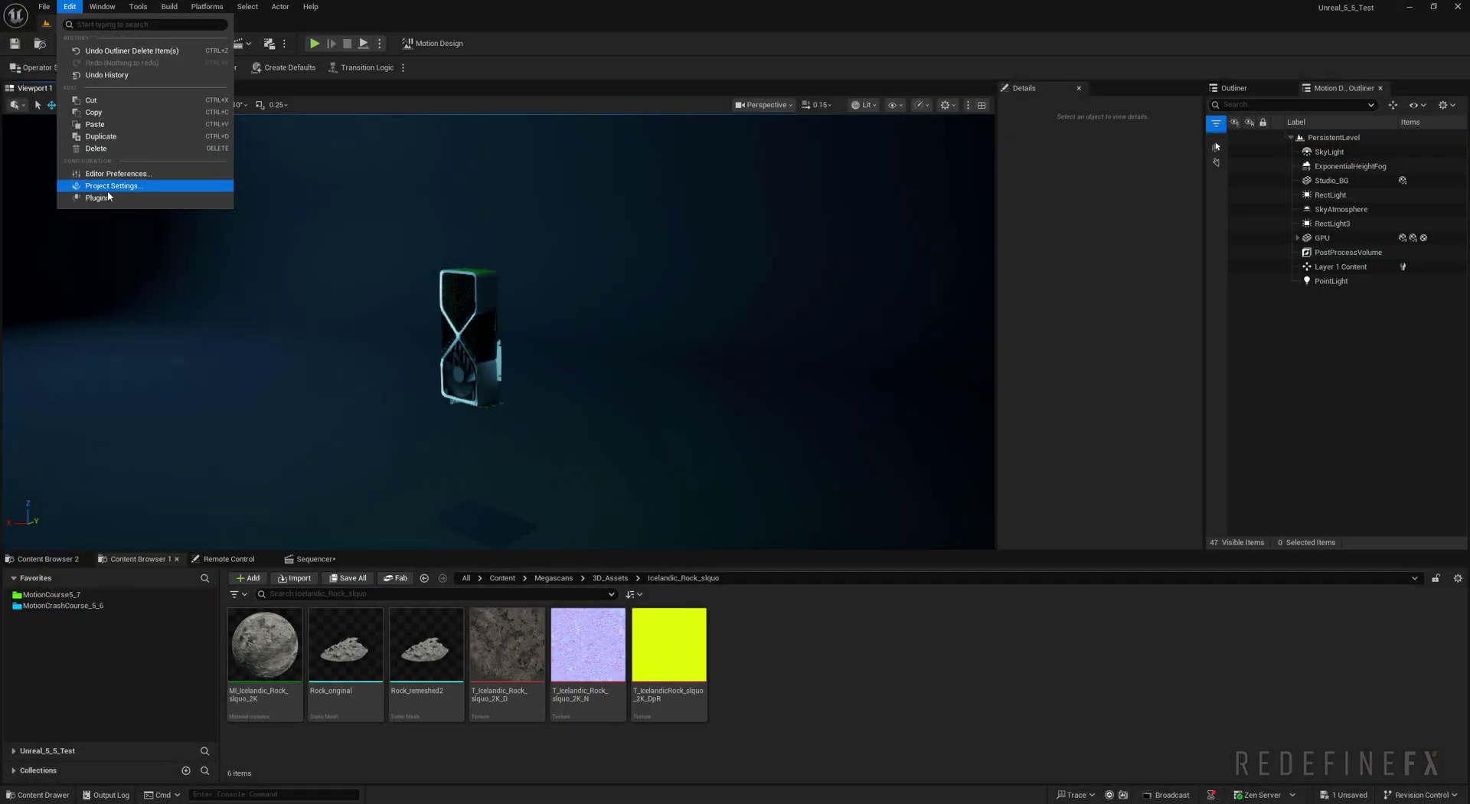
left_click(115, 200)
type("motion")
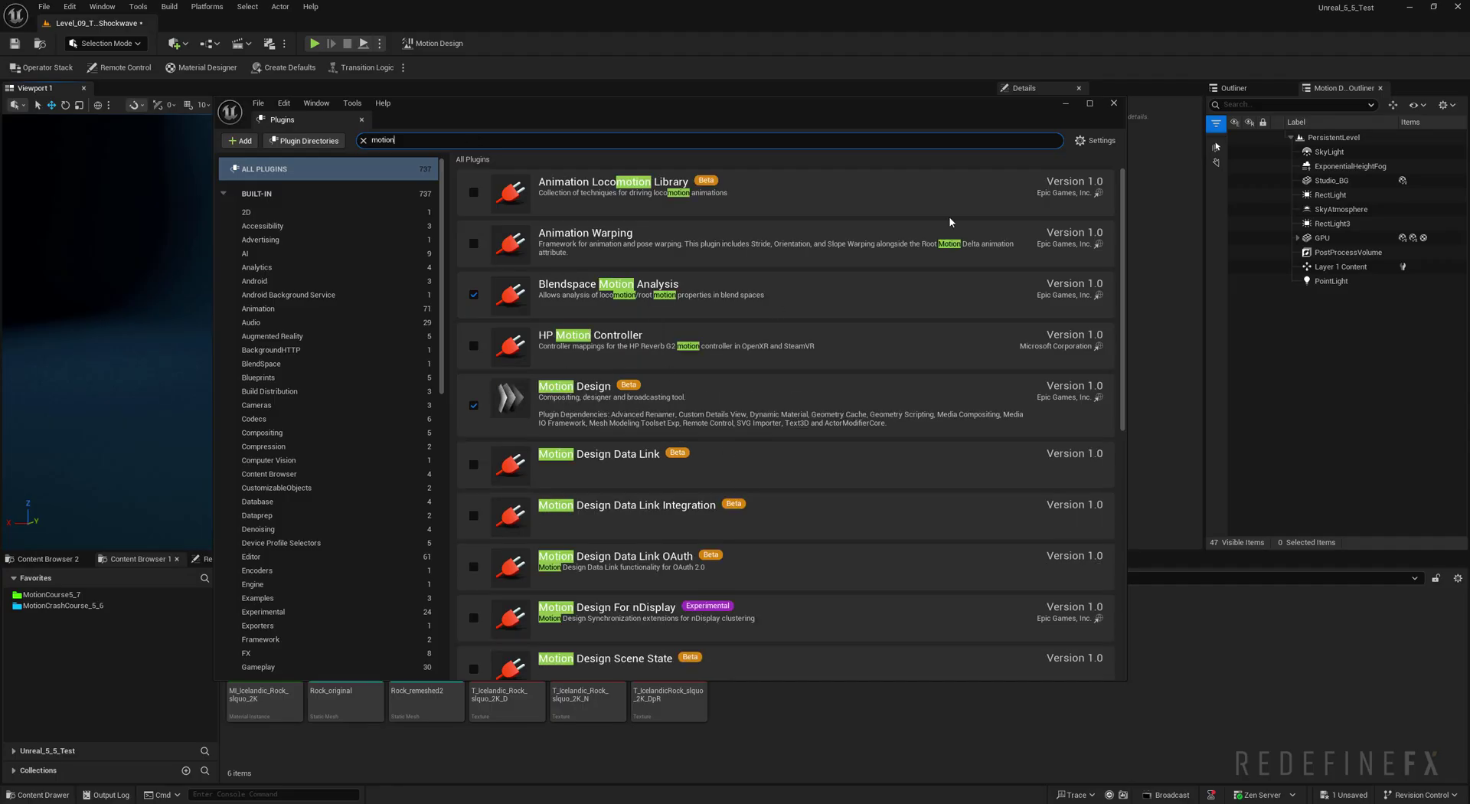
Add the Icelandic Rock 3D asset from Quixel Bridge to the project at Medium Quality.
left_click(102, 7)
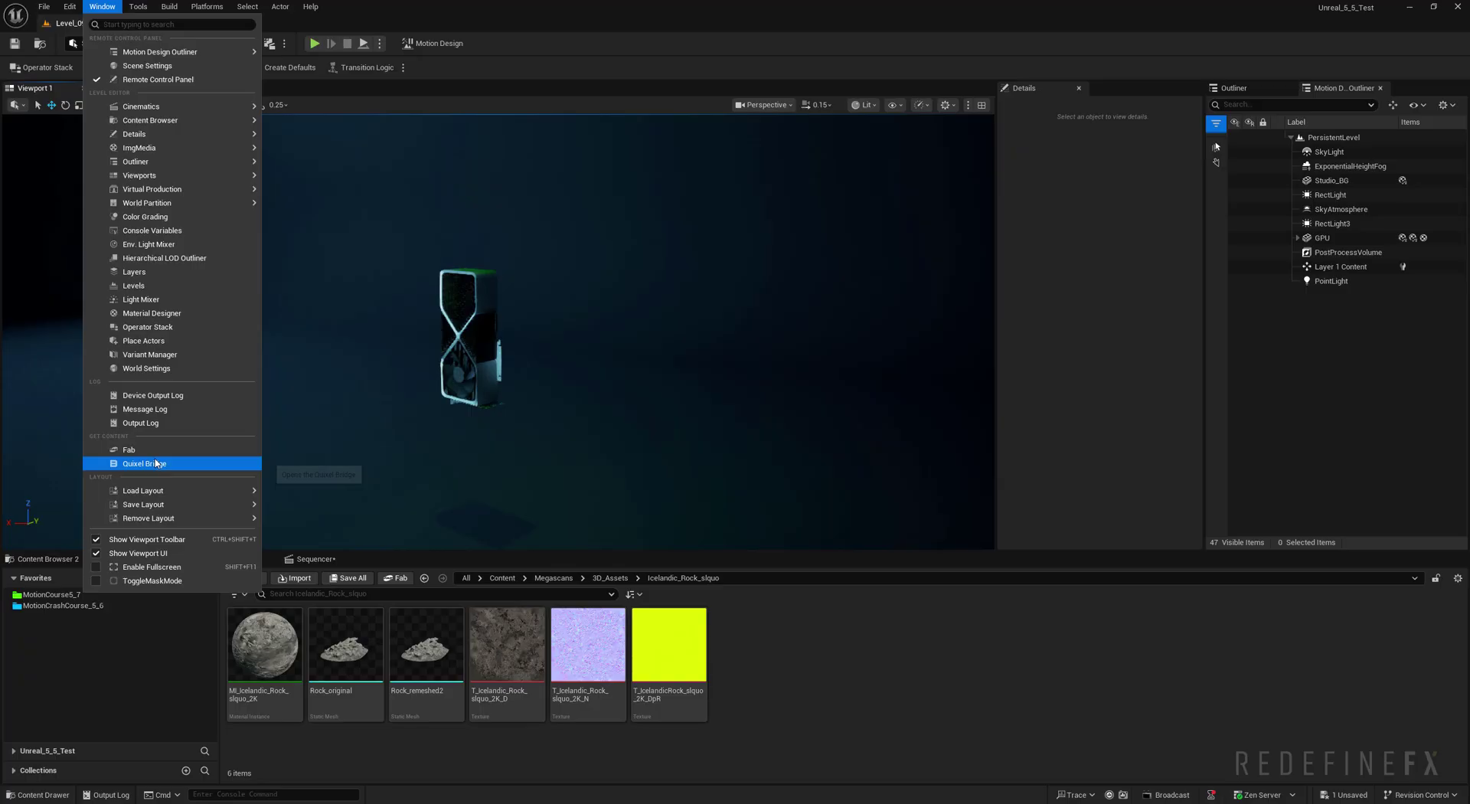
left_click(155, 463)
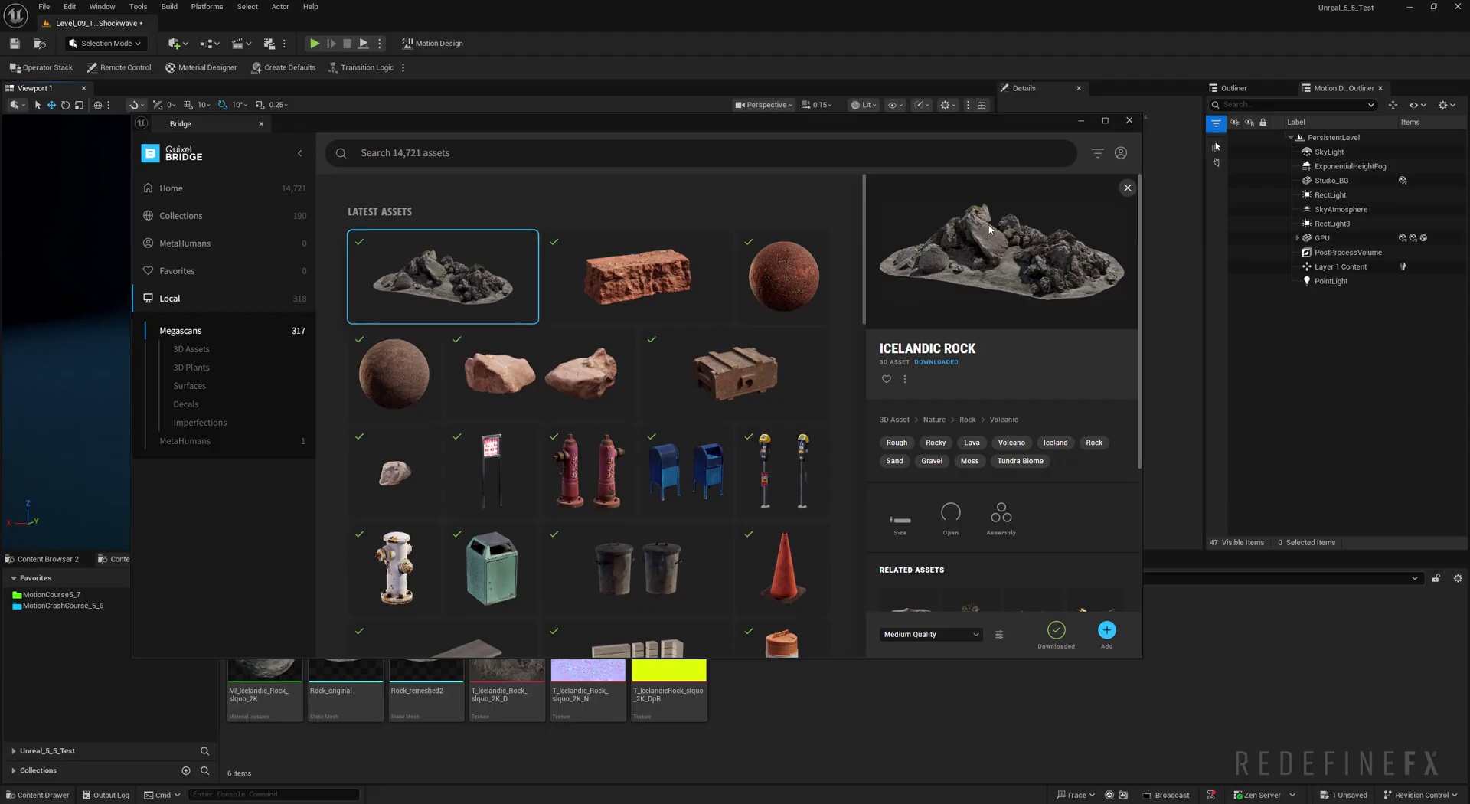
scroll(1001, 280, "down", 3)
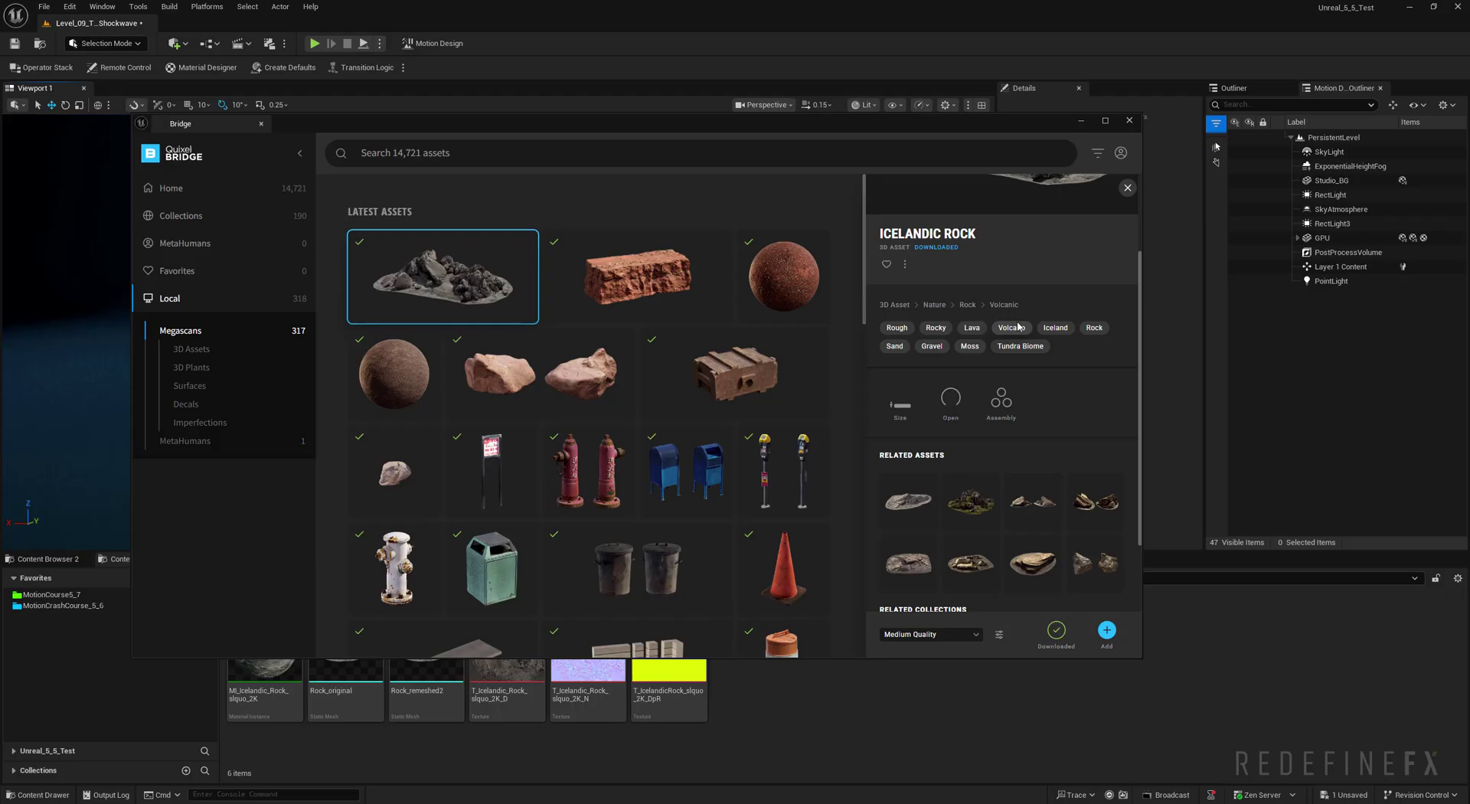
left_click(912, 638)
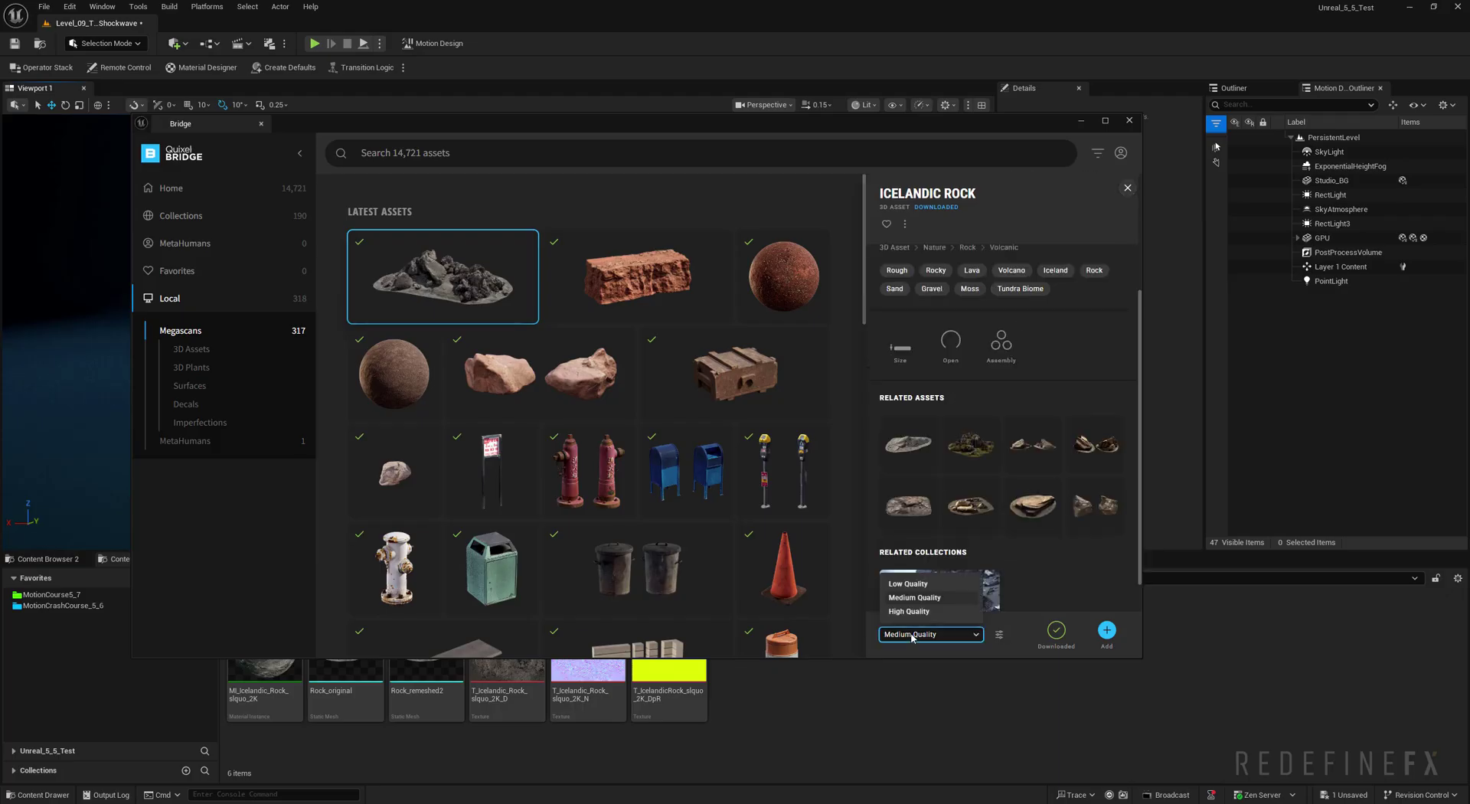
left_click(1102, 636)
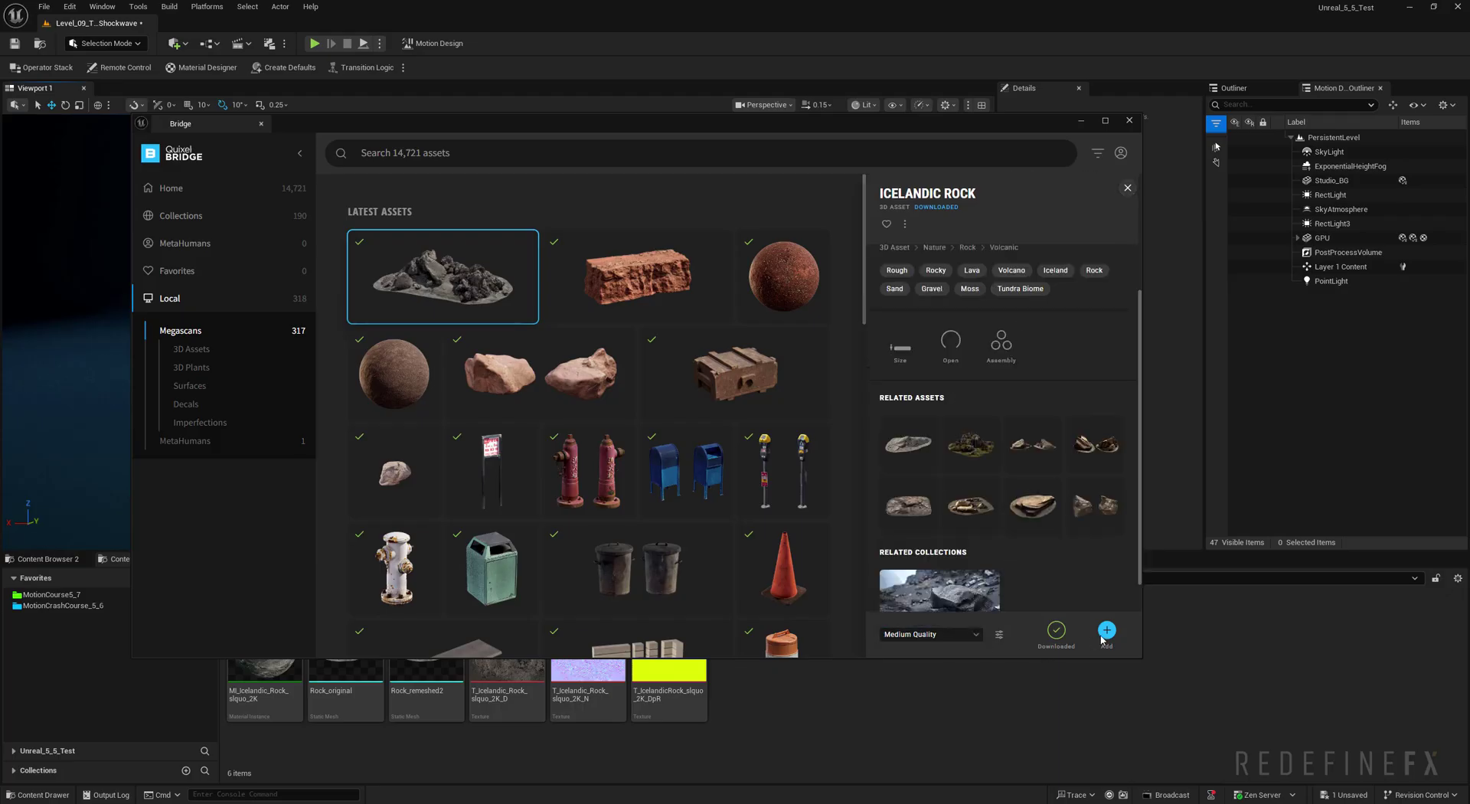
left_click(1080, 123)
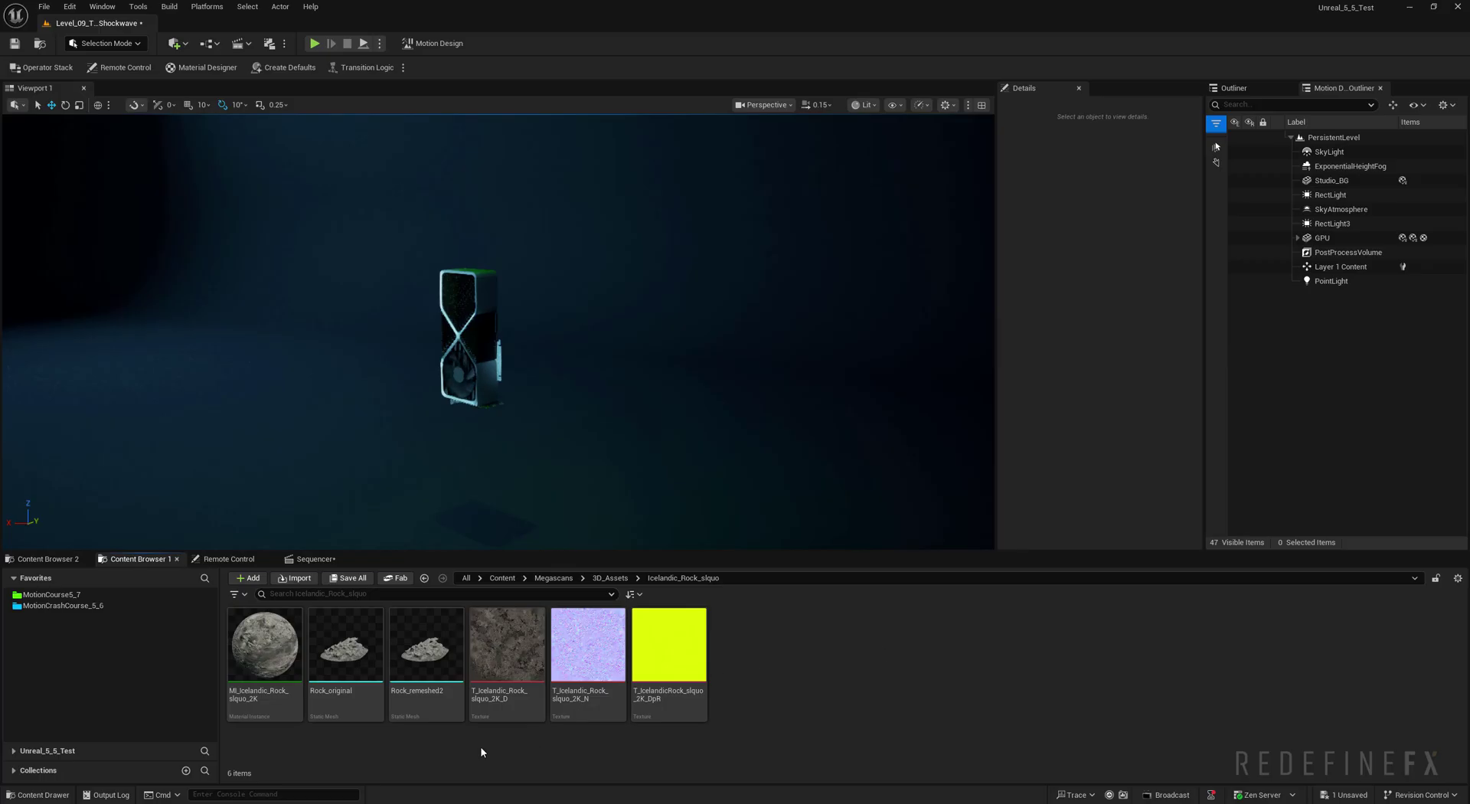
Duplicate the Rock_original static mesh and name the copy Rock_remeshed3.
left_click(346, 651)
left_click(426, 651)
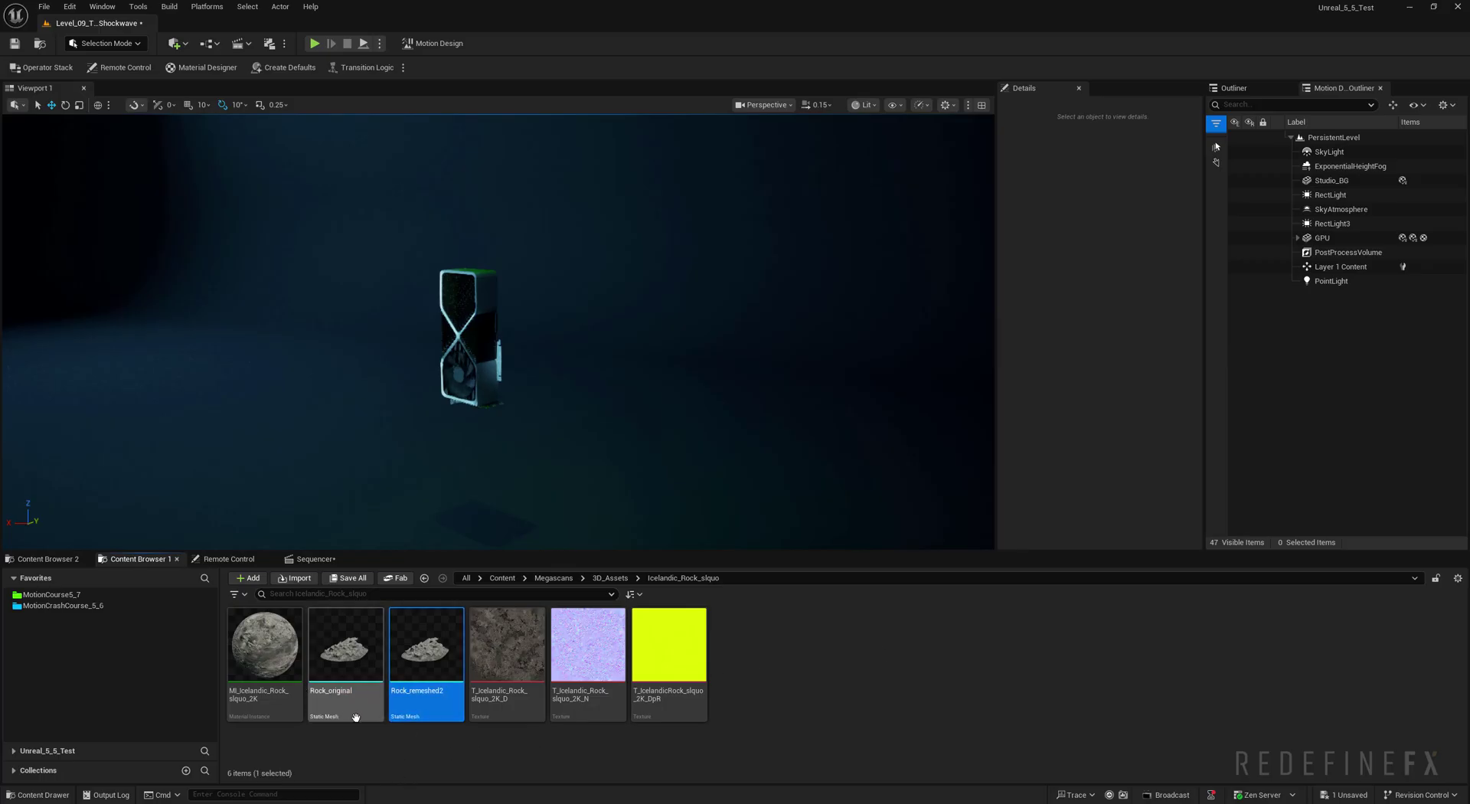
left_click(345, 659)
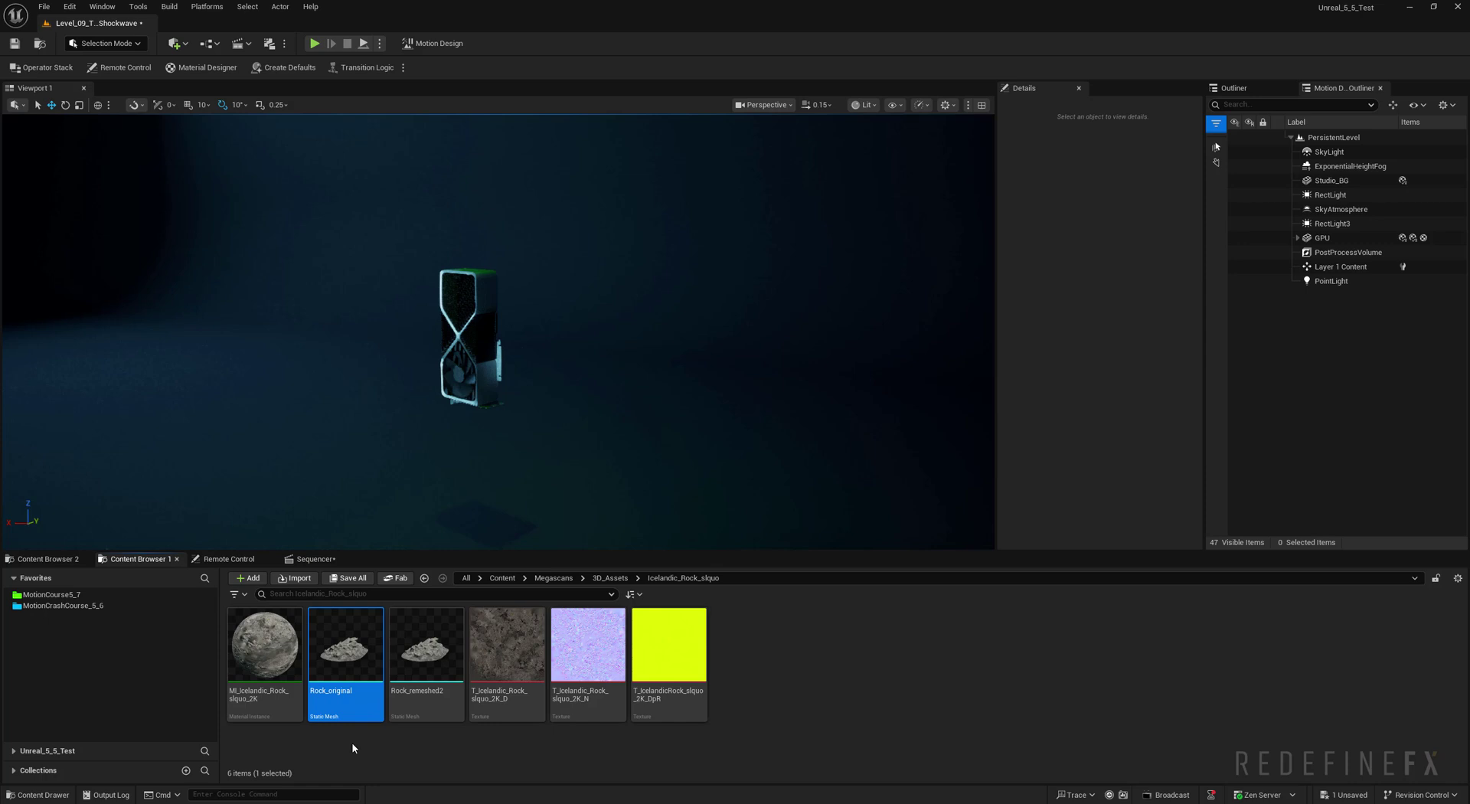
key("ctrl+d")
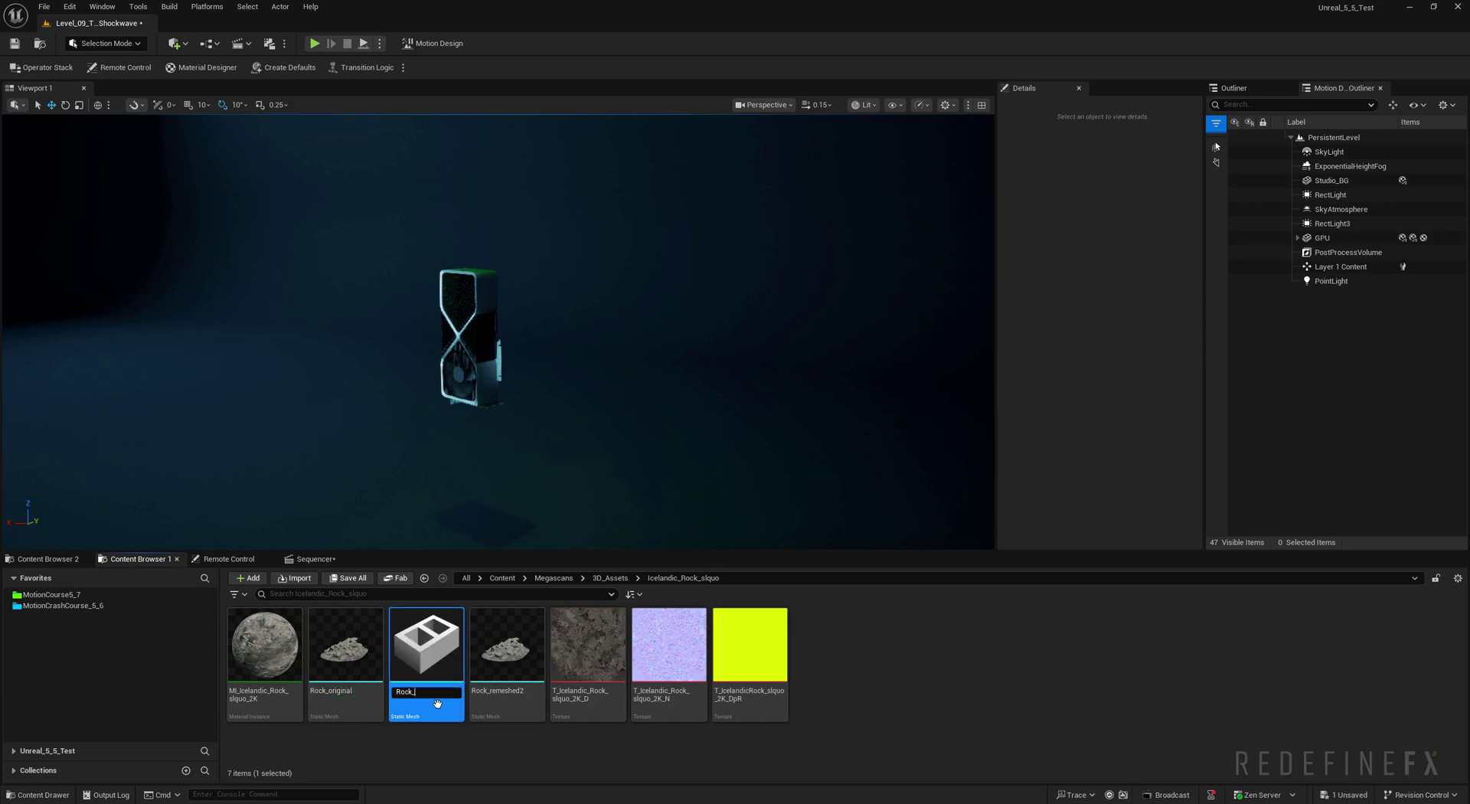
type("Rock_remeshed")
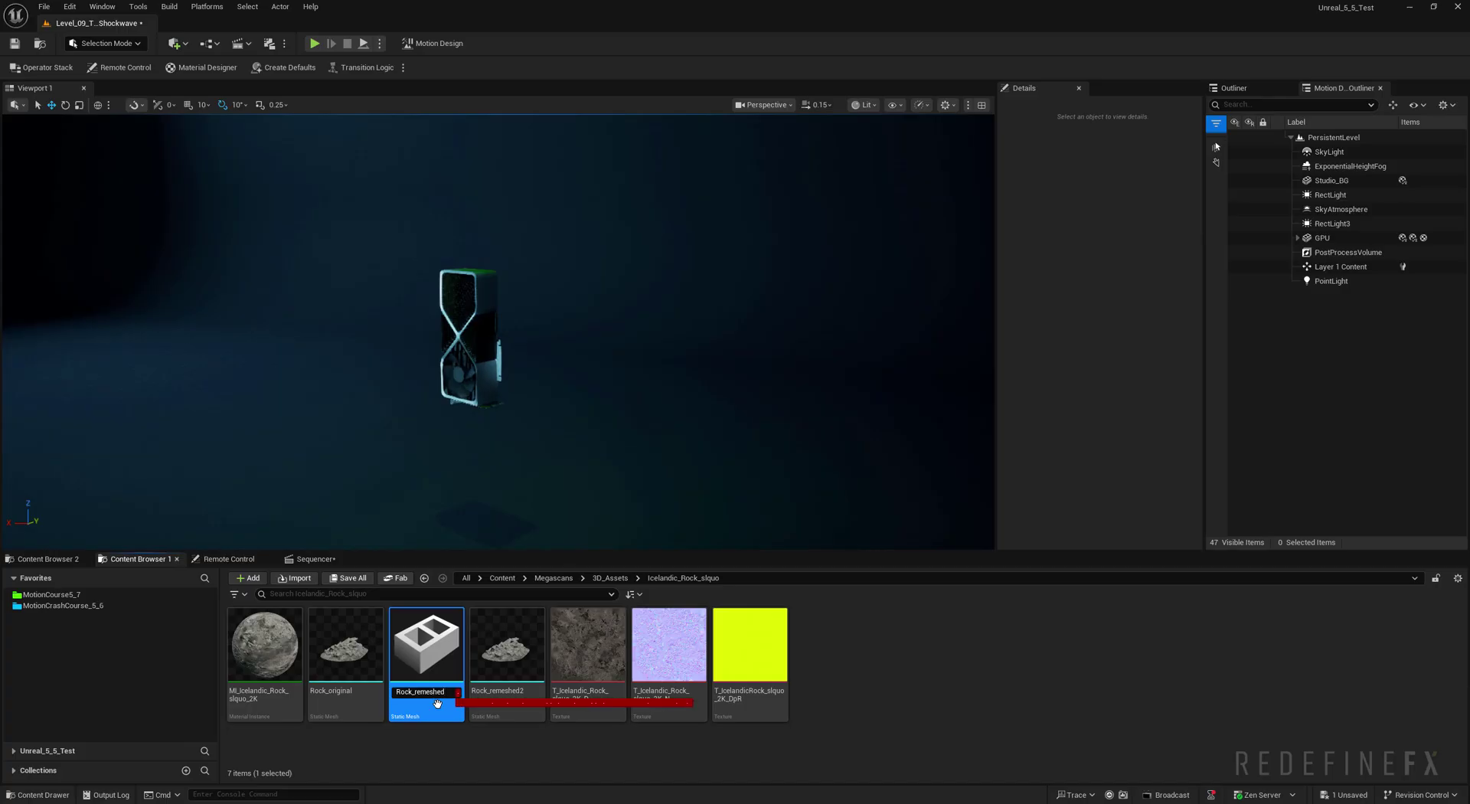
type("3")
key("Return")
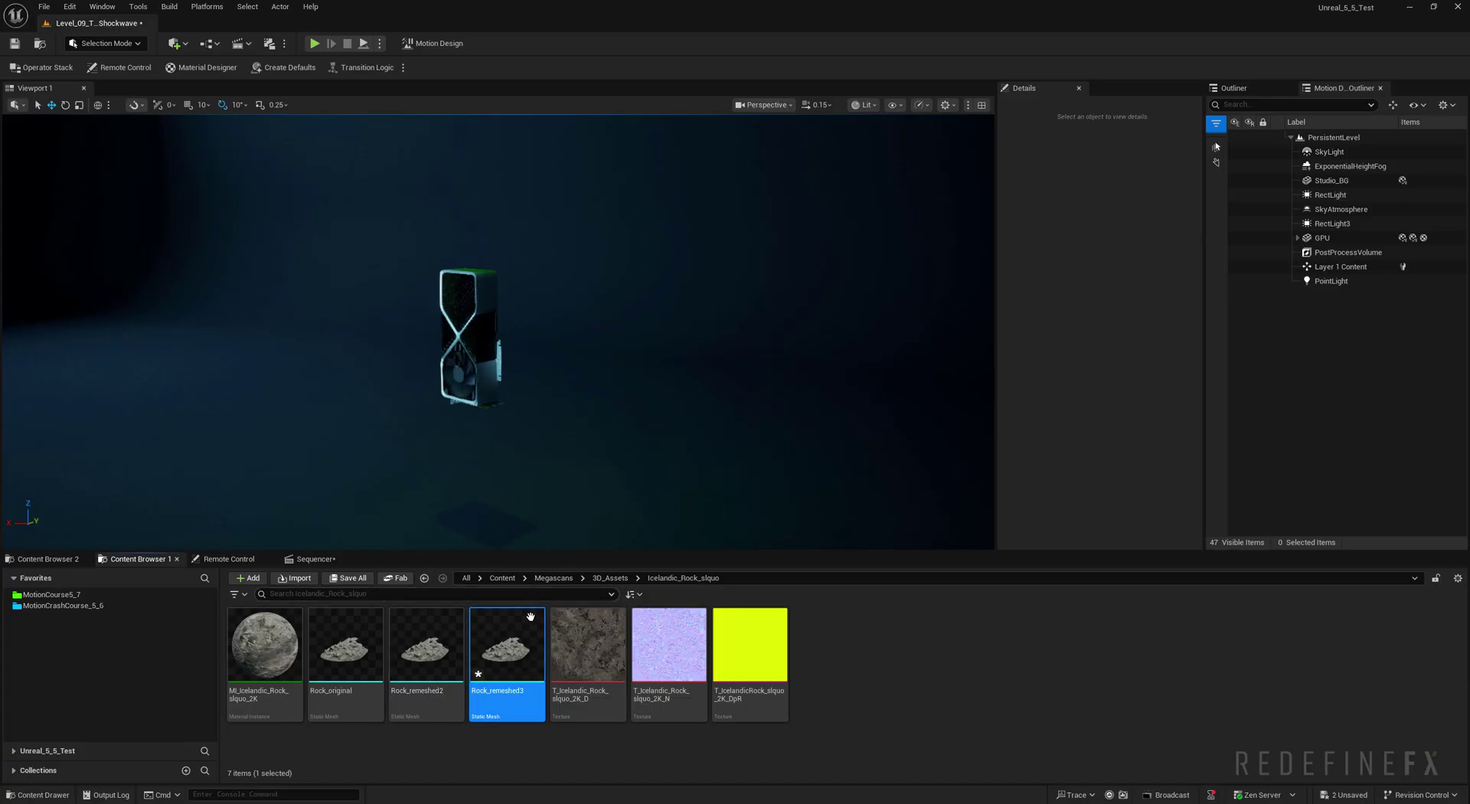
Place Rock_remeshed3 in the level beneath the GPU model and scale it uniformly to 2.0.
left_click_drag(502, 672, 480, 450)
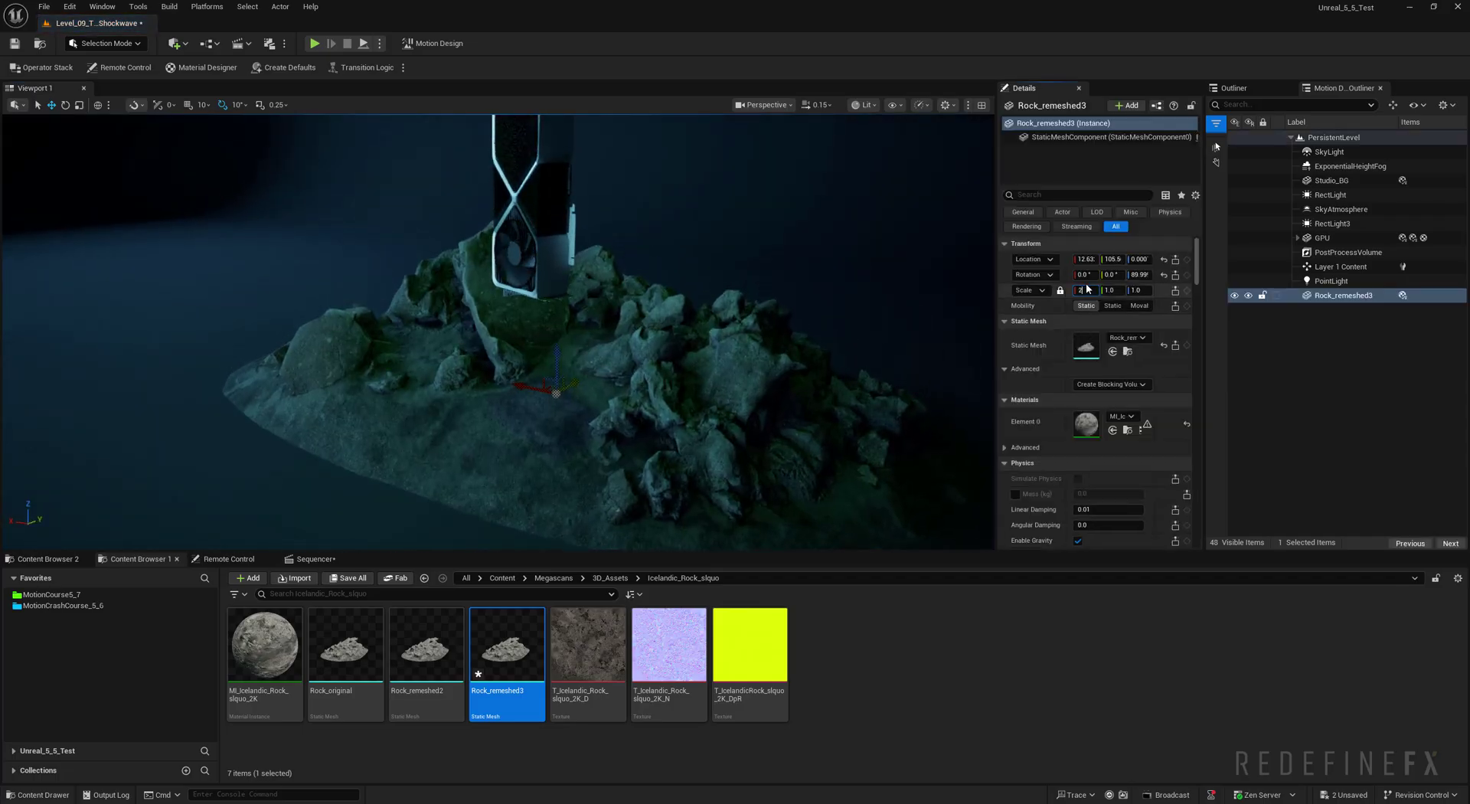
key("Return")
mouse_move(536, 256)
right_mouse_down()
mouse_move(521, 222)
mouse_move(521, 241)
right_mouse_up()
key("s")
key("s")
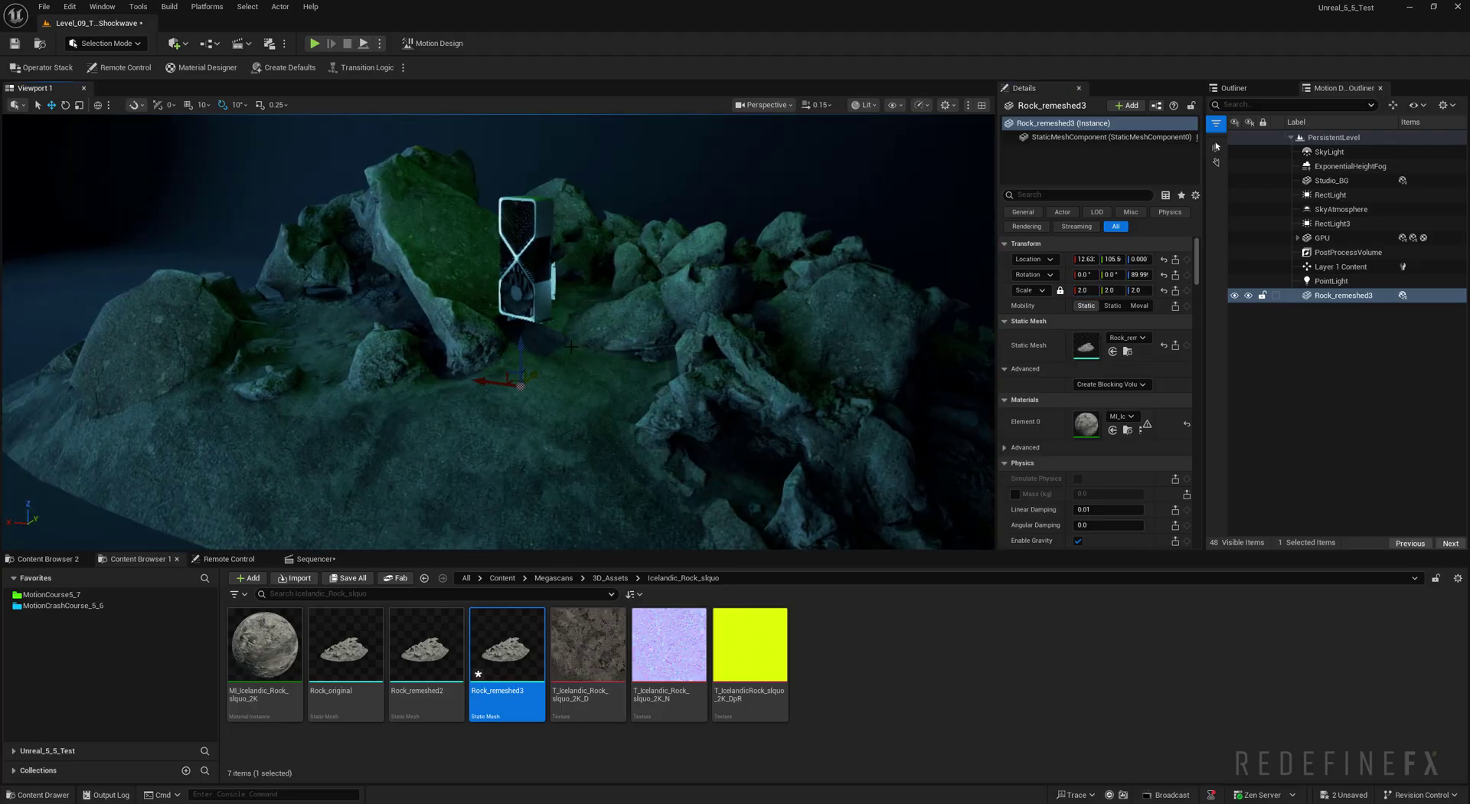
Examine the triangle density across the rock's surface in wireframe view and return to lit view.
key("alt+2")
right_click_drag(571, 346, 530, 322)
key("s")
key("w")
key("s")
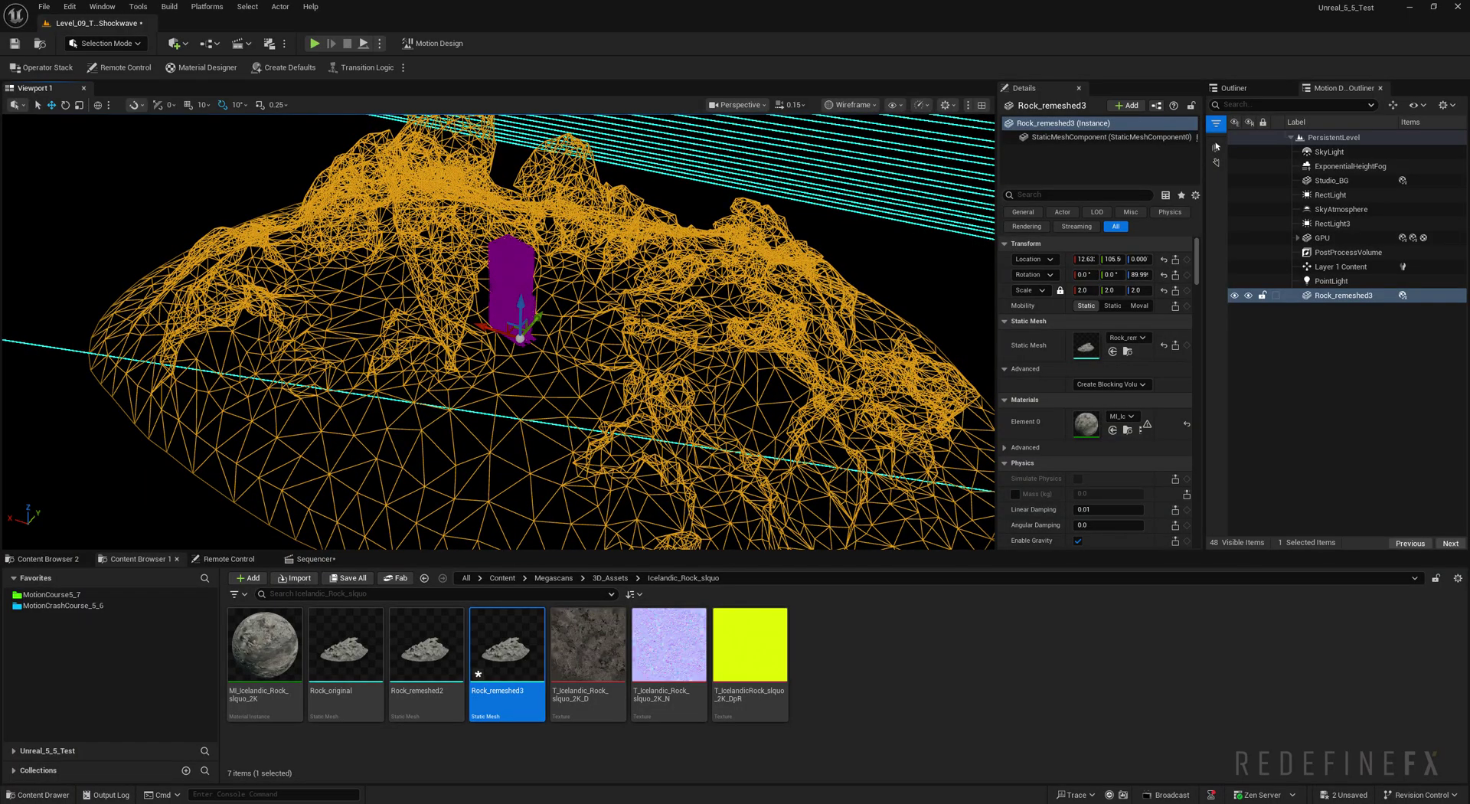
right_click_drag(498, 330, 498, 329)
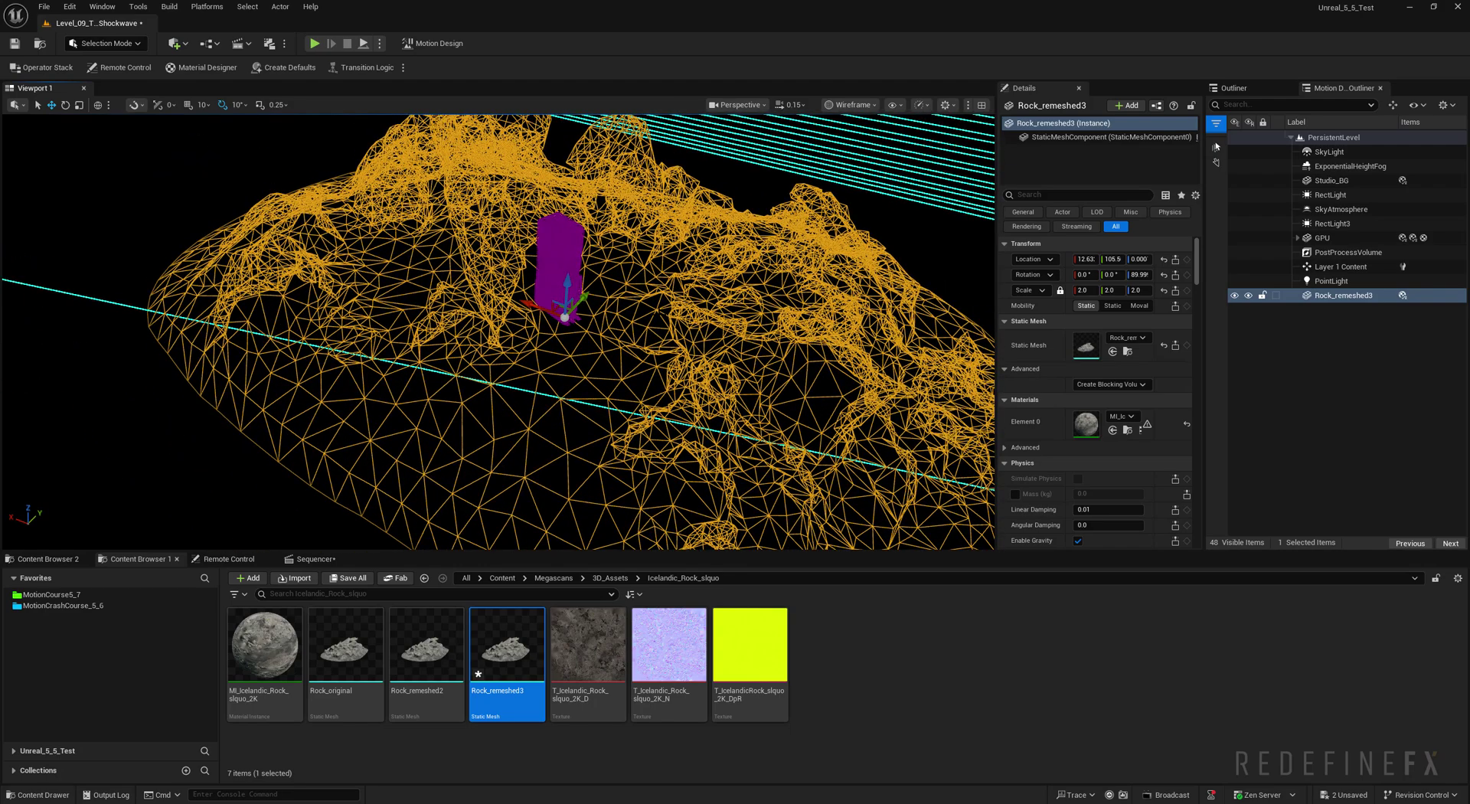
key("alt+4")
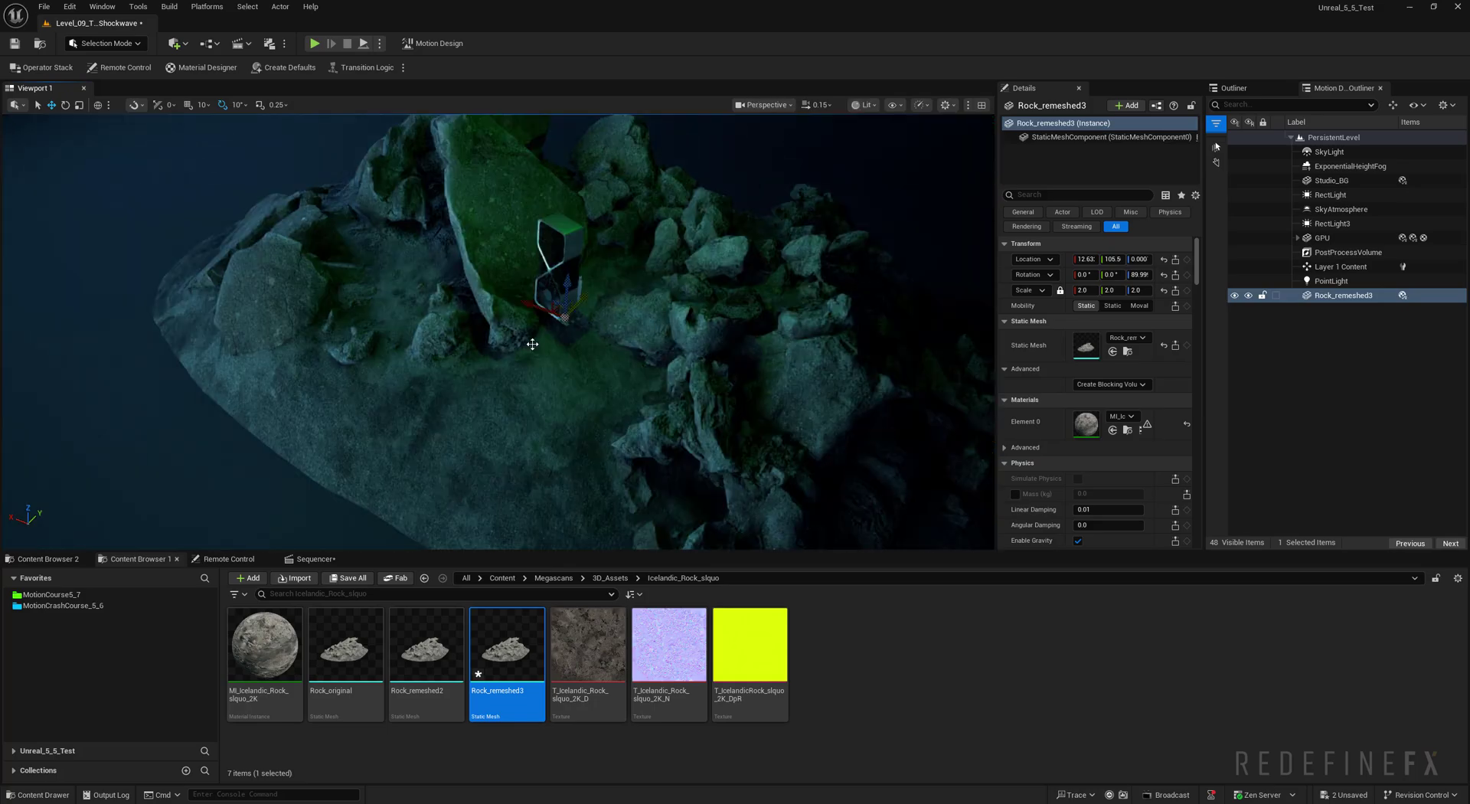
right_click_drag(544, 356, 678, 356)
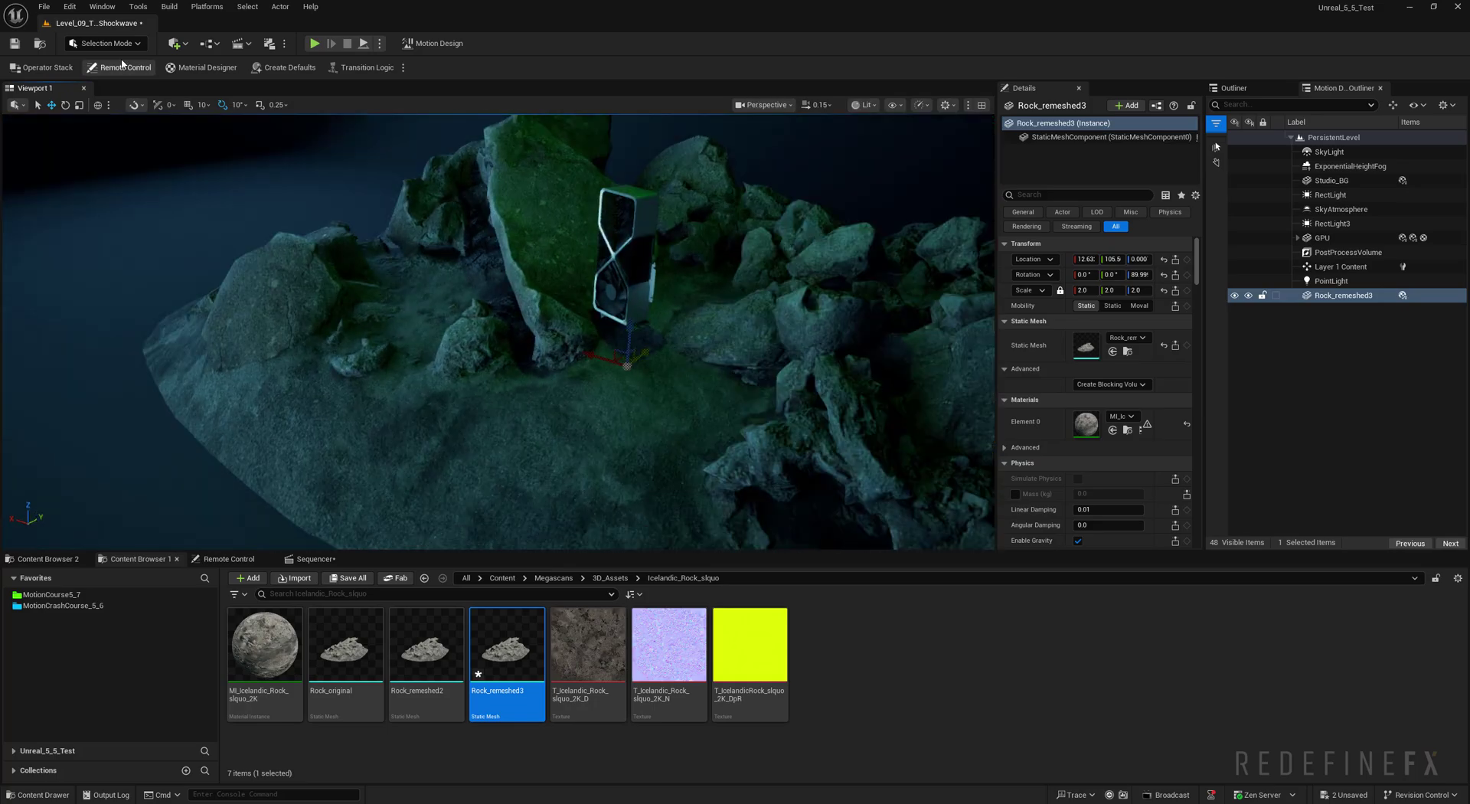
Remesh Rock_remeshed3 in Modeling Mode with a target of 20000 triangles.
left_click(105, 43)
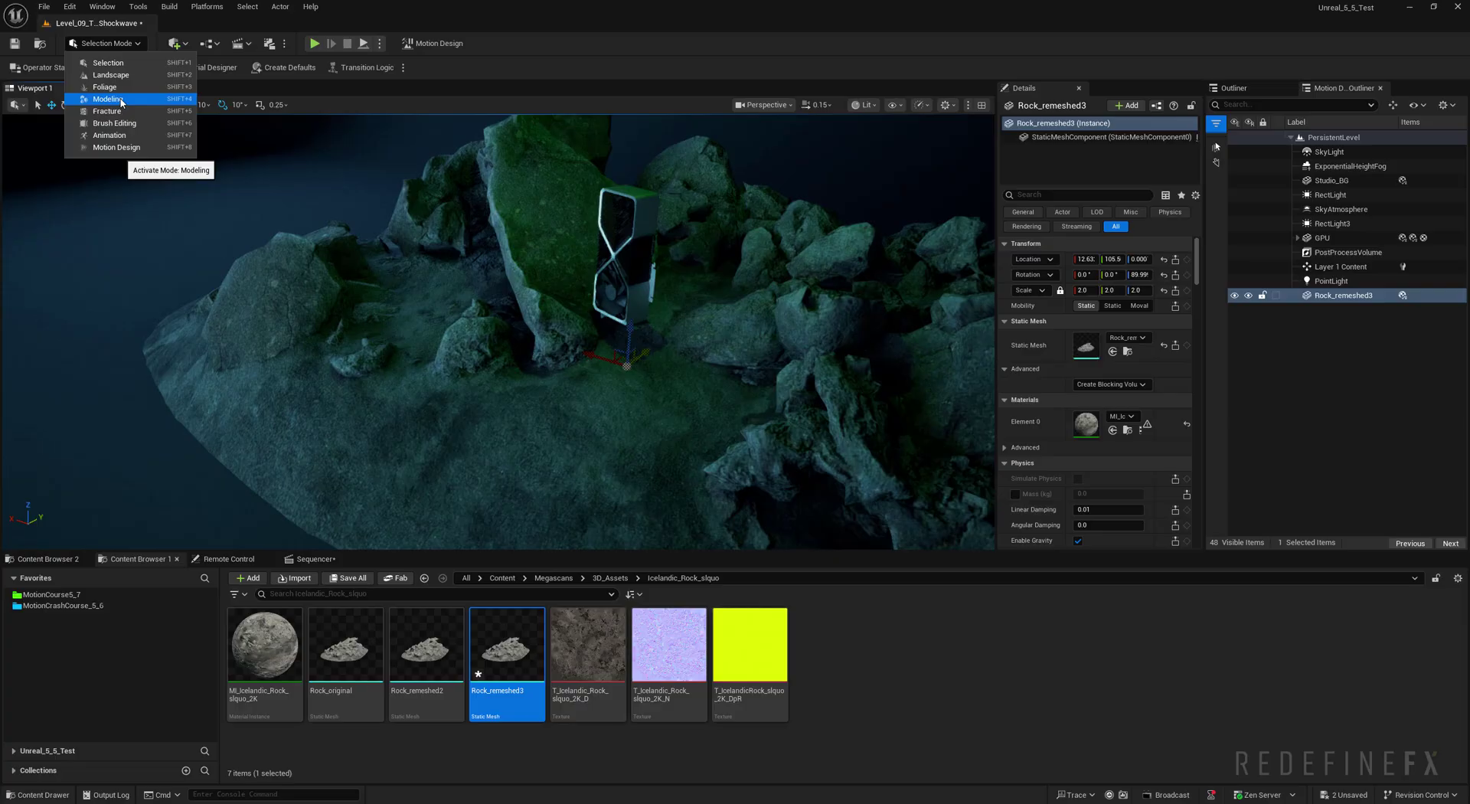
left_click(111, 99)
left_click(21, 309)
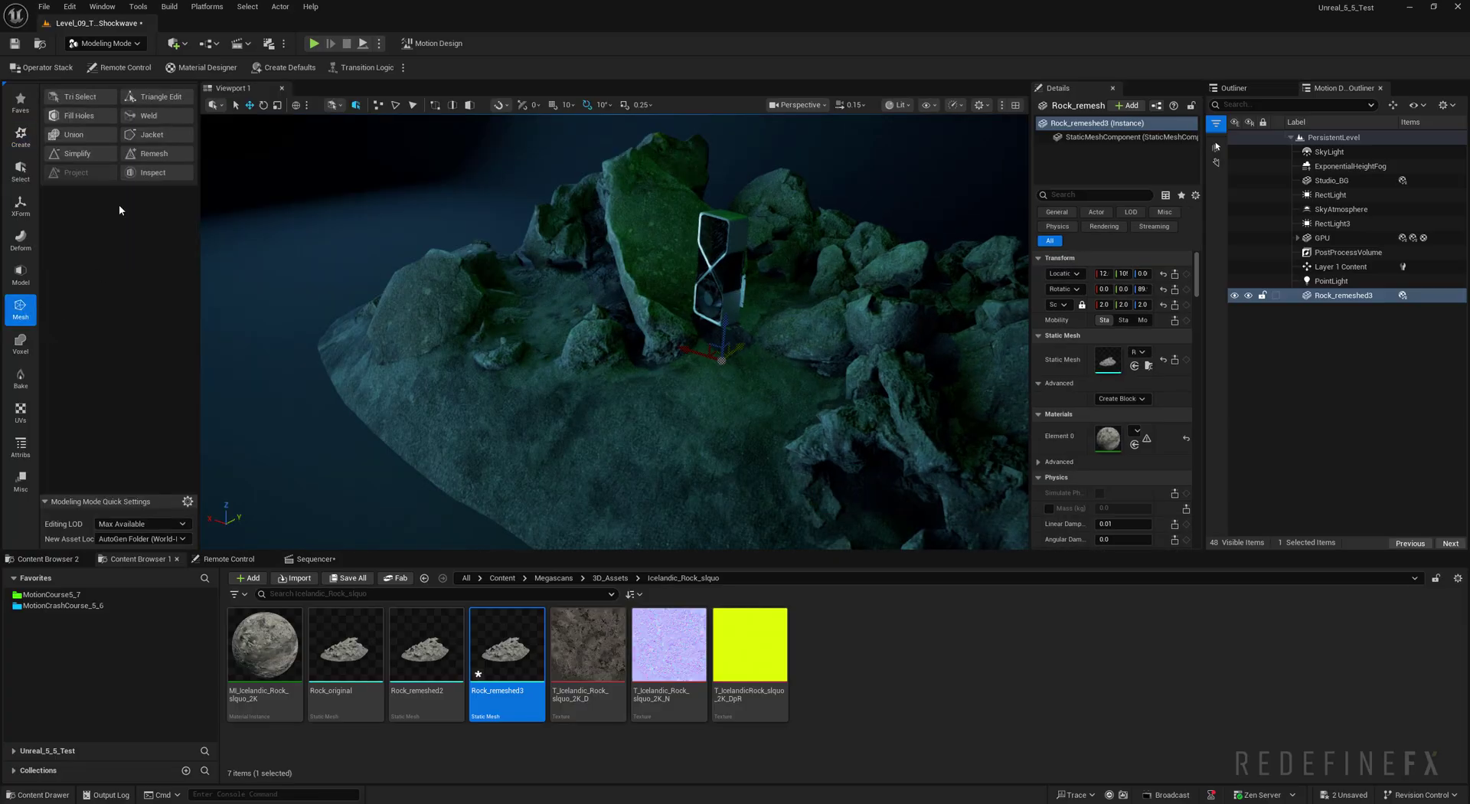
left_click(151, 152)
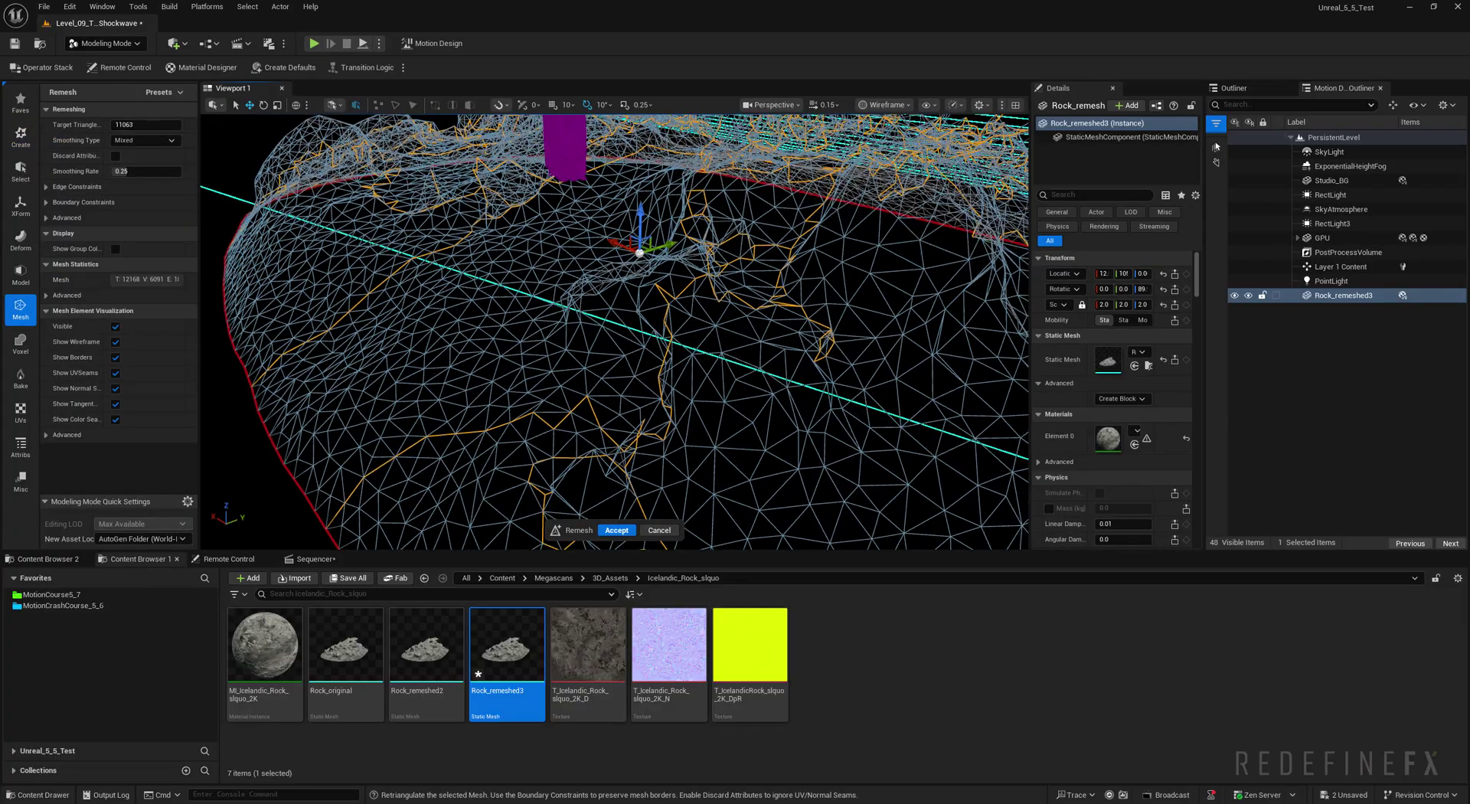
left_click_drag(516, 319, 490, 334, "alt")
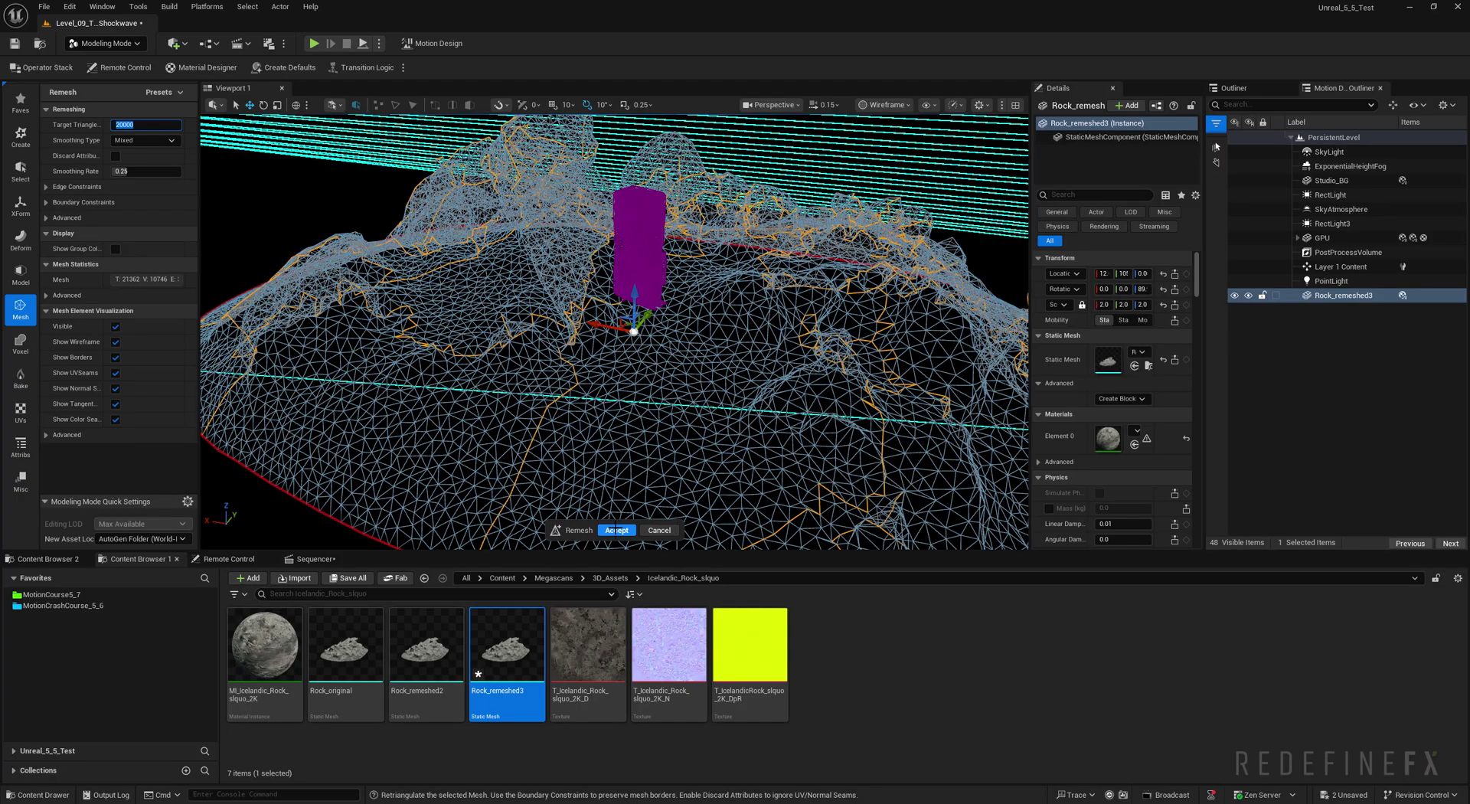
left_click(617, 531)
Switch to Motion Design Mode and place a Mesh cloner on the rock's flat foreground.
left_click(95, 44)
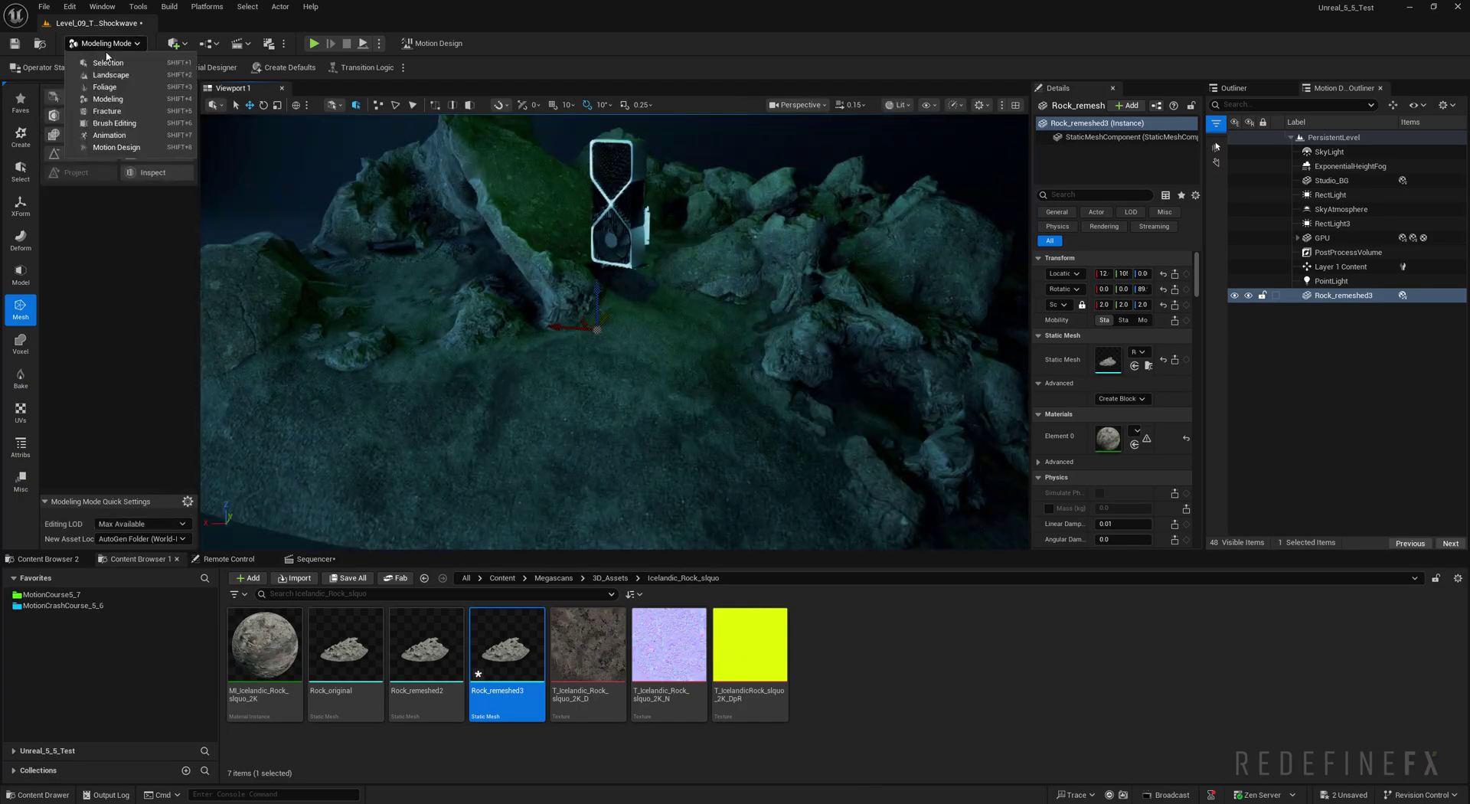
left_click(125, 153)
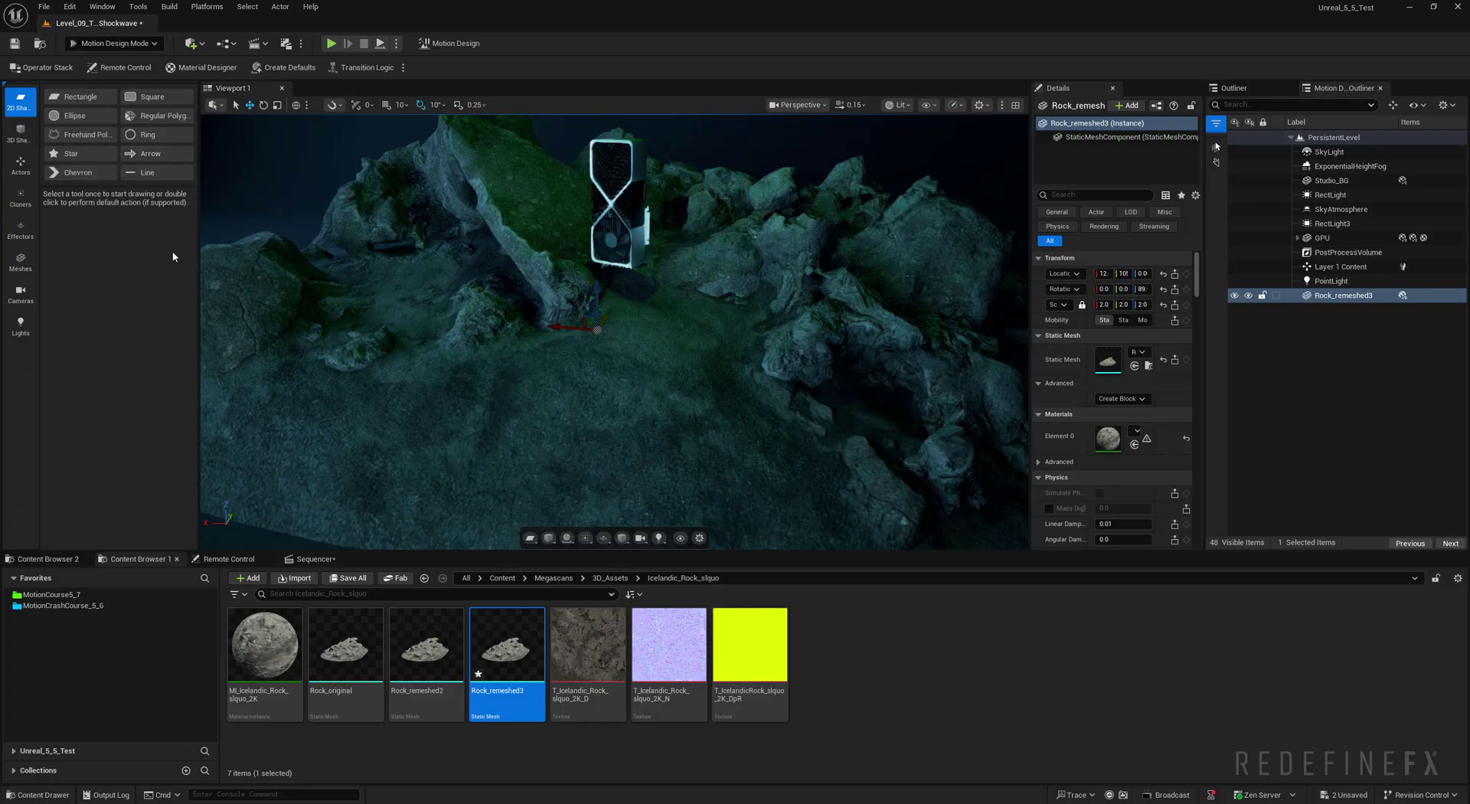
left_click(21, 199)
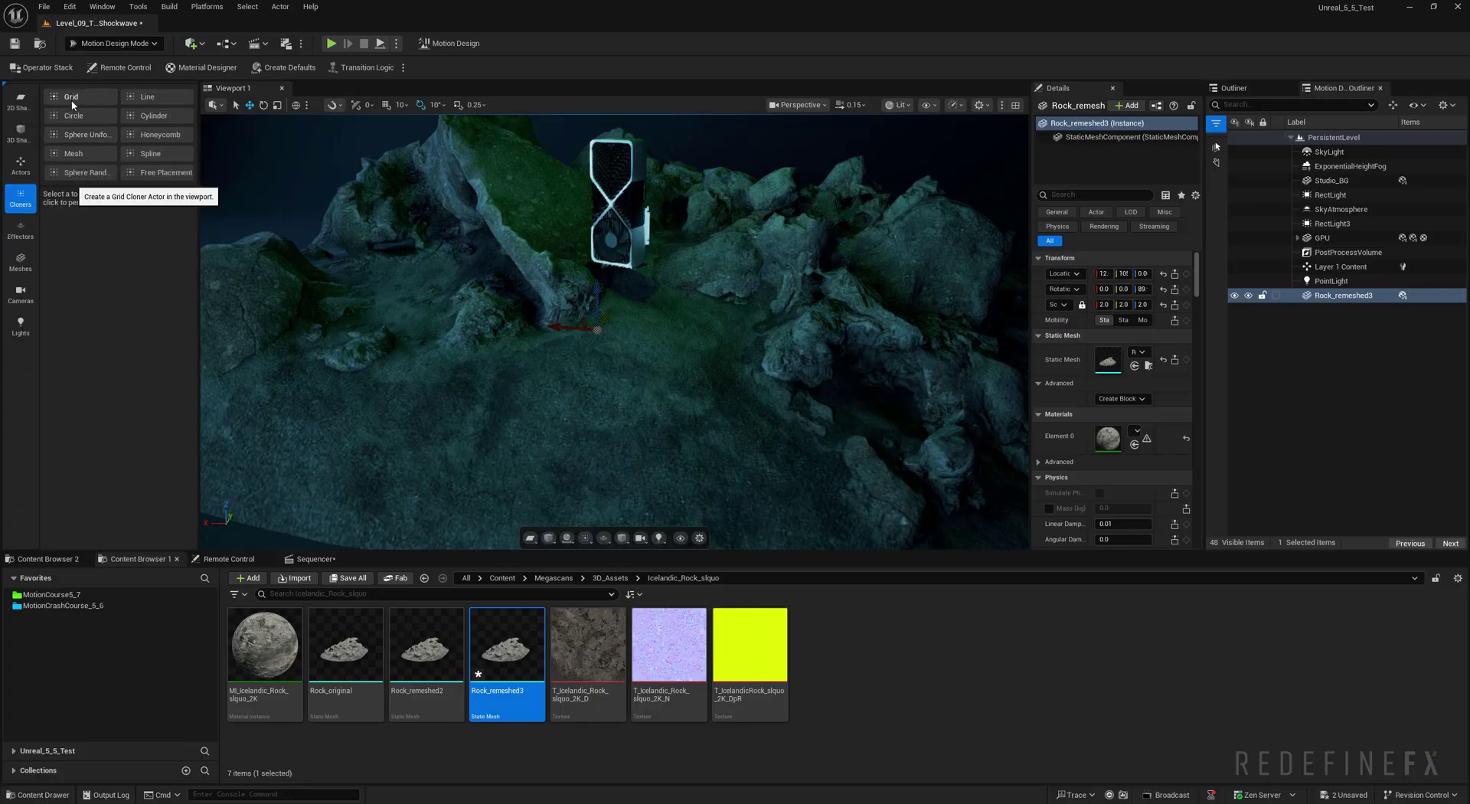
left_click(73, 153)
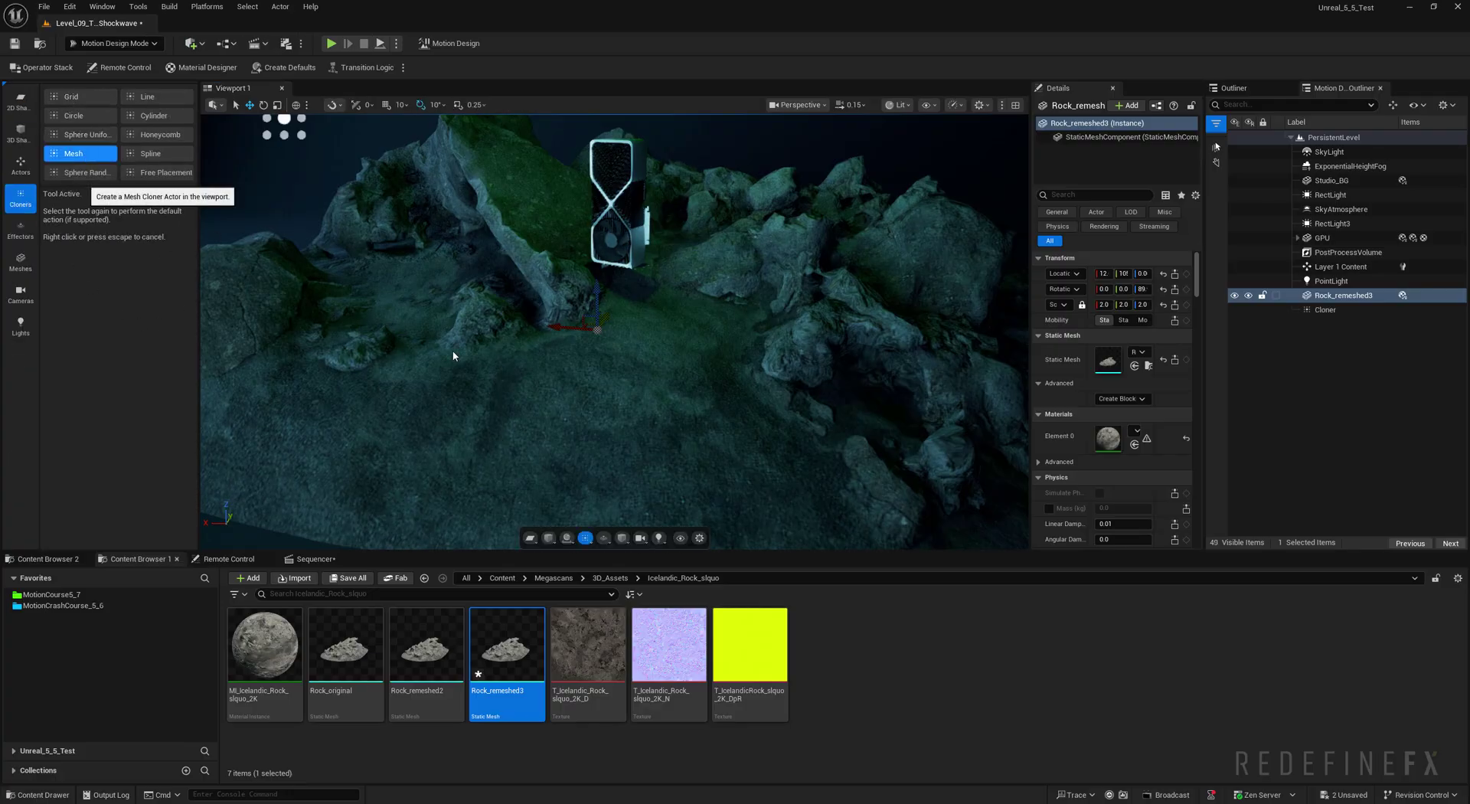
left_click(532, 402)
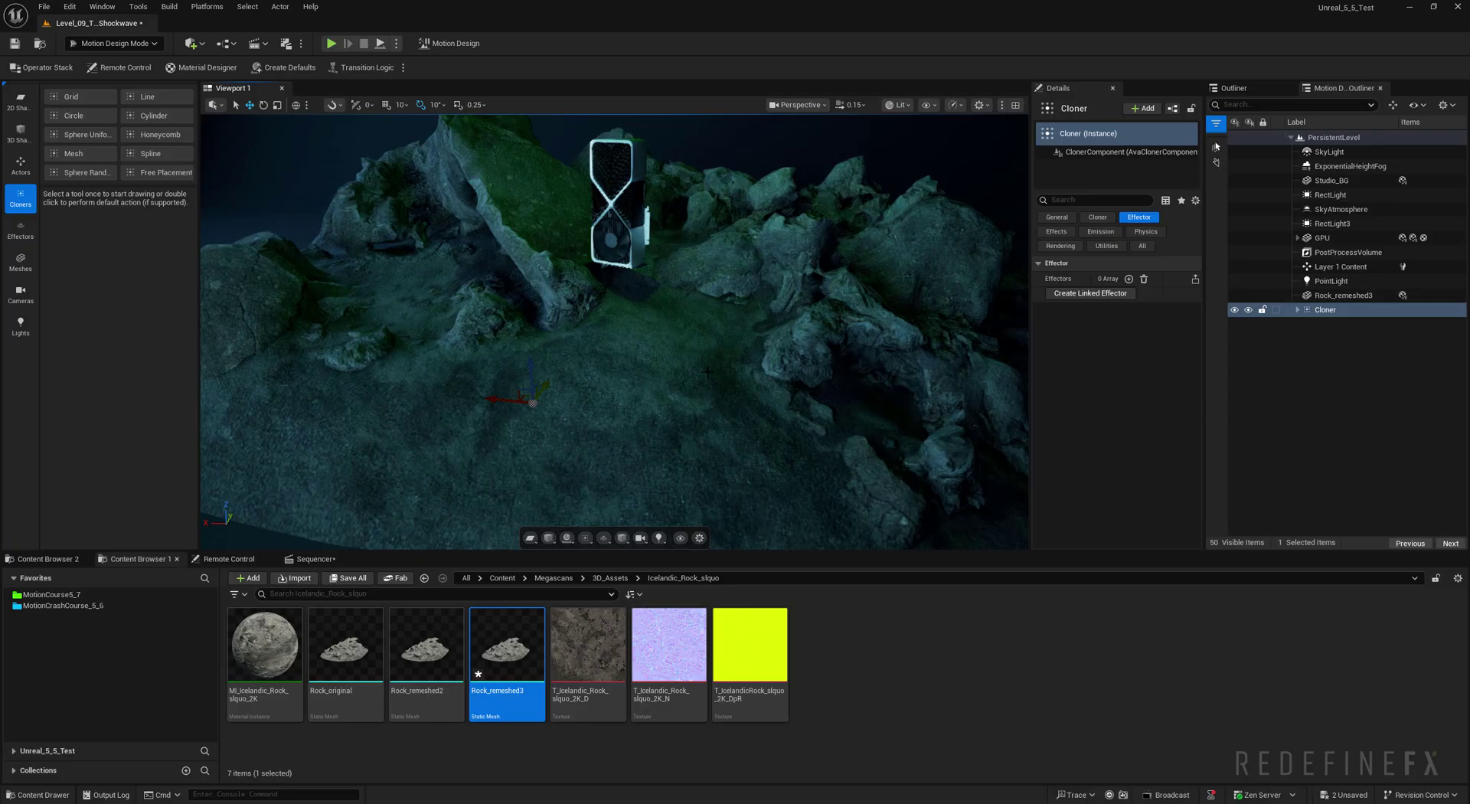
Copy Rock_remeshed3's location onto the Cloner and set the Cloner's uniform scale to 2.0.
left_click(1344, 295)
left_click_drag(1031, 321, 912, 321)
right_click(984, 260)
left_click(1019, 333)
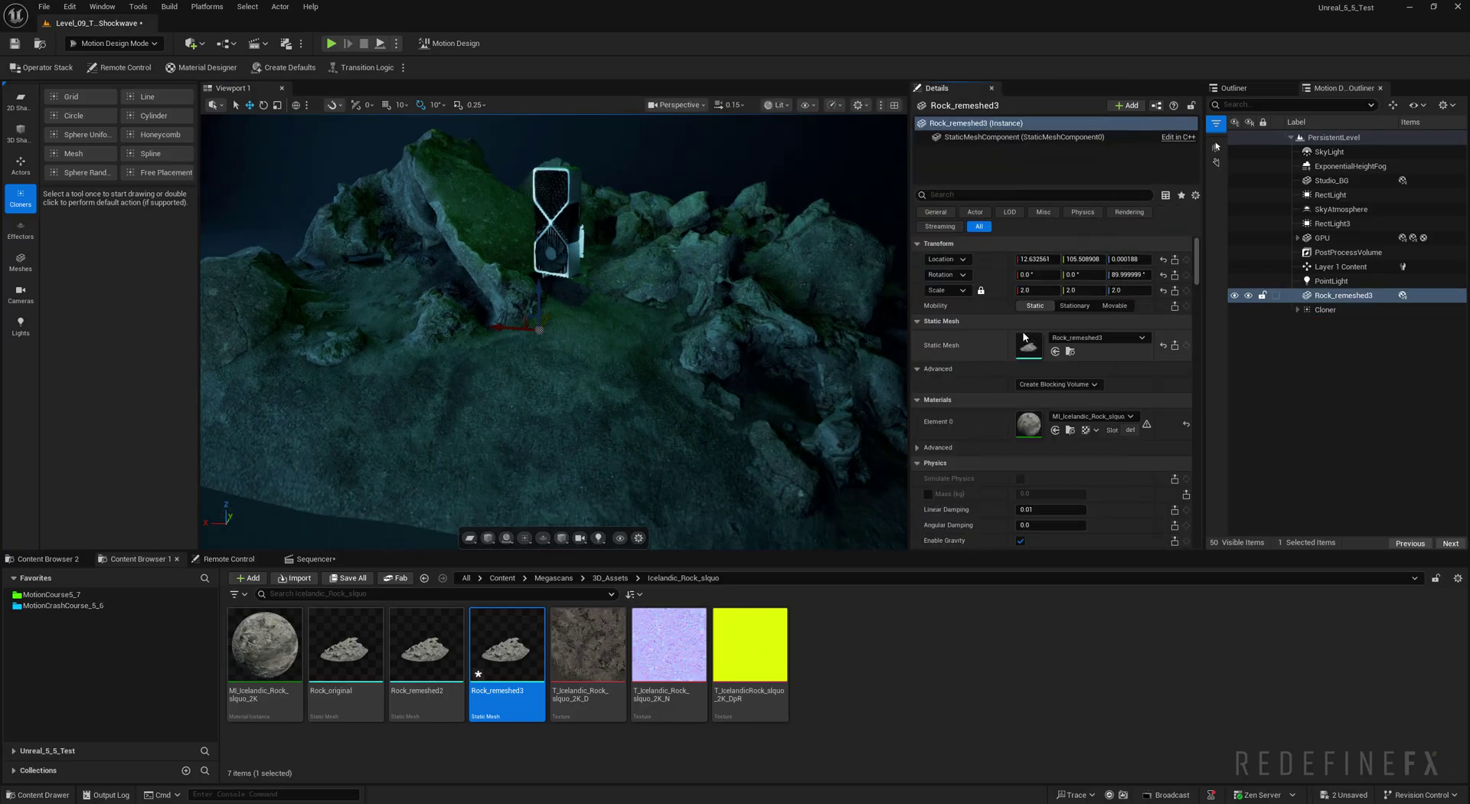
left_click(1324, 310)
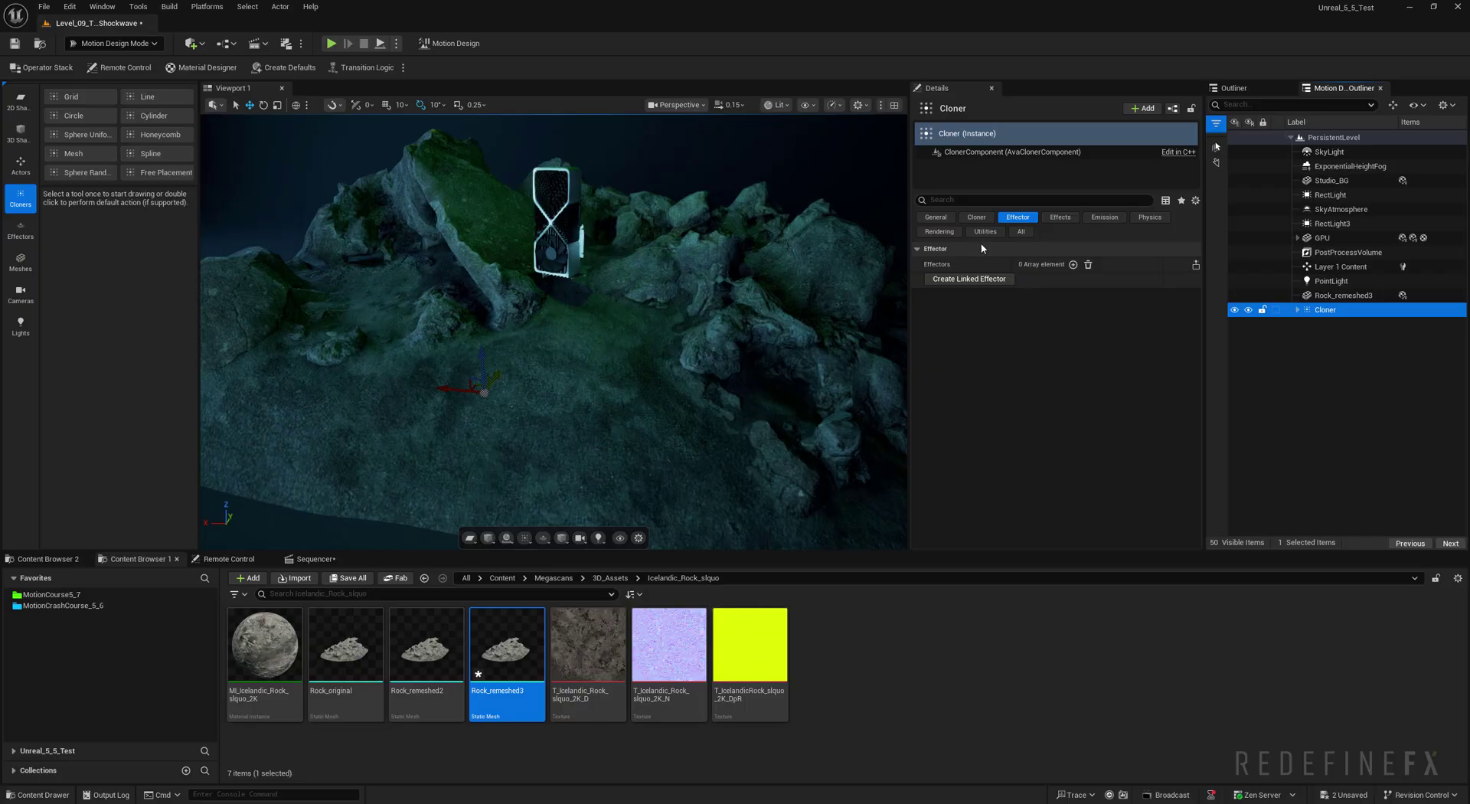
right_click(990, 268)
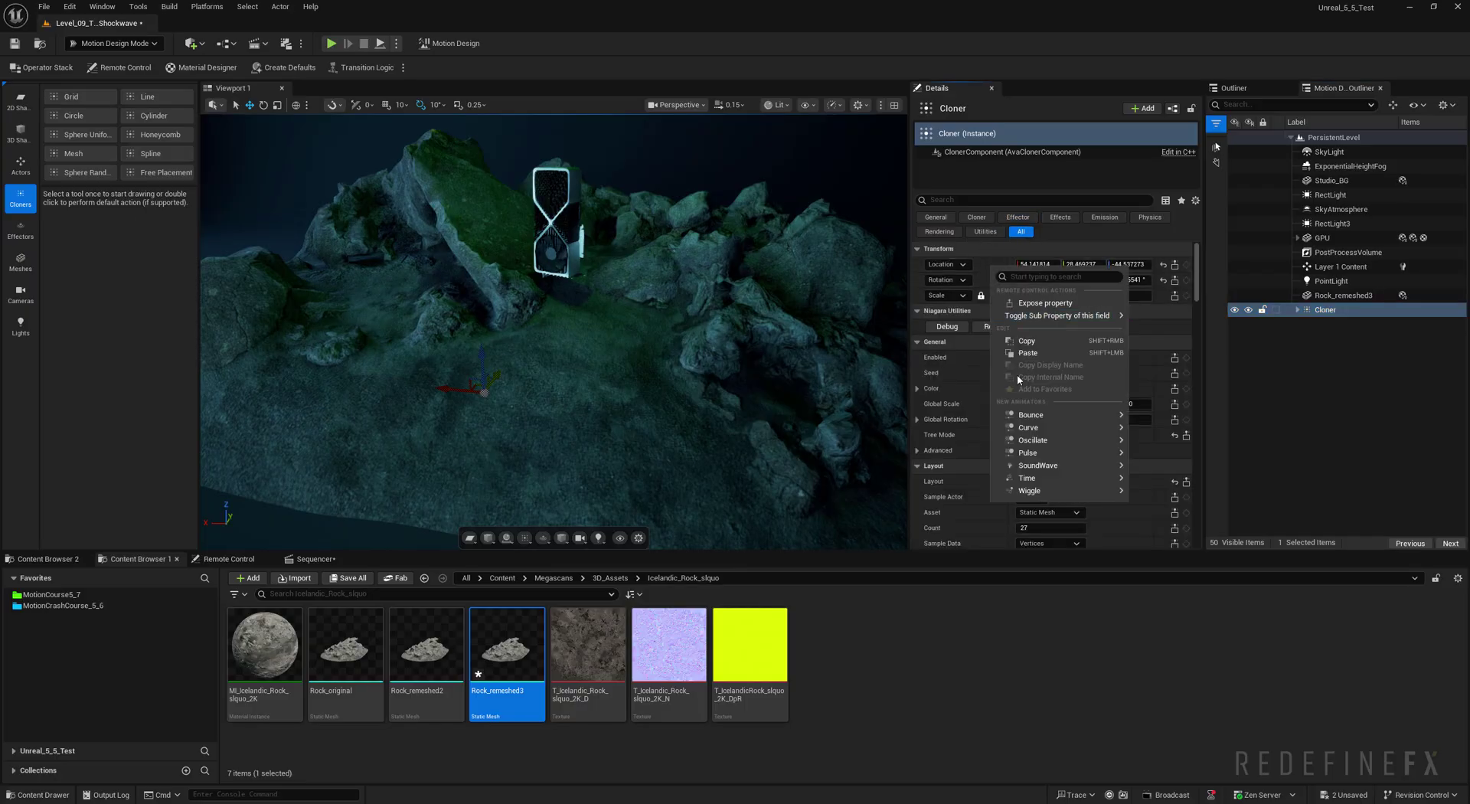
left_click(1034, 352)
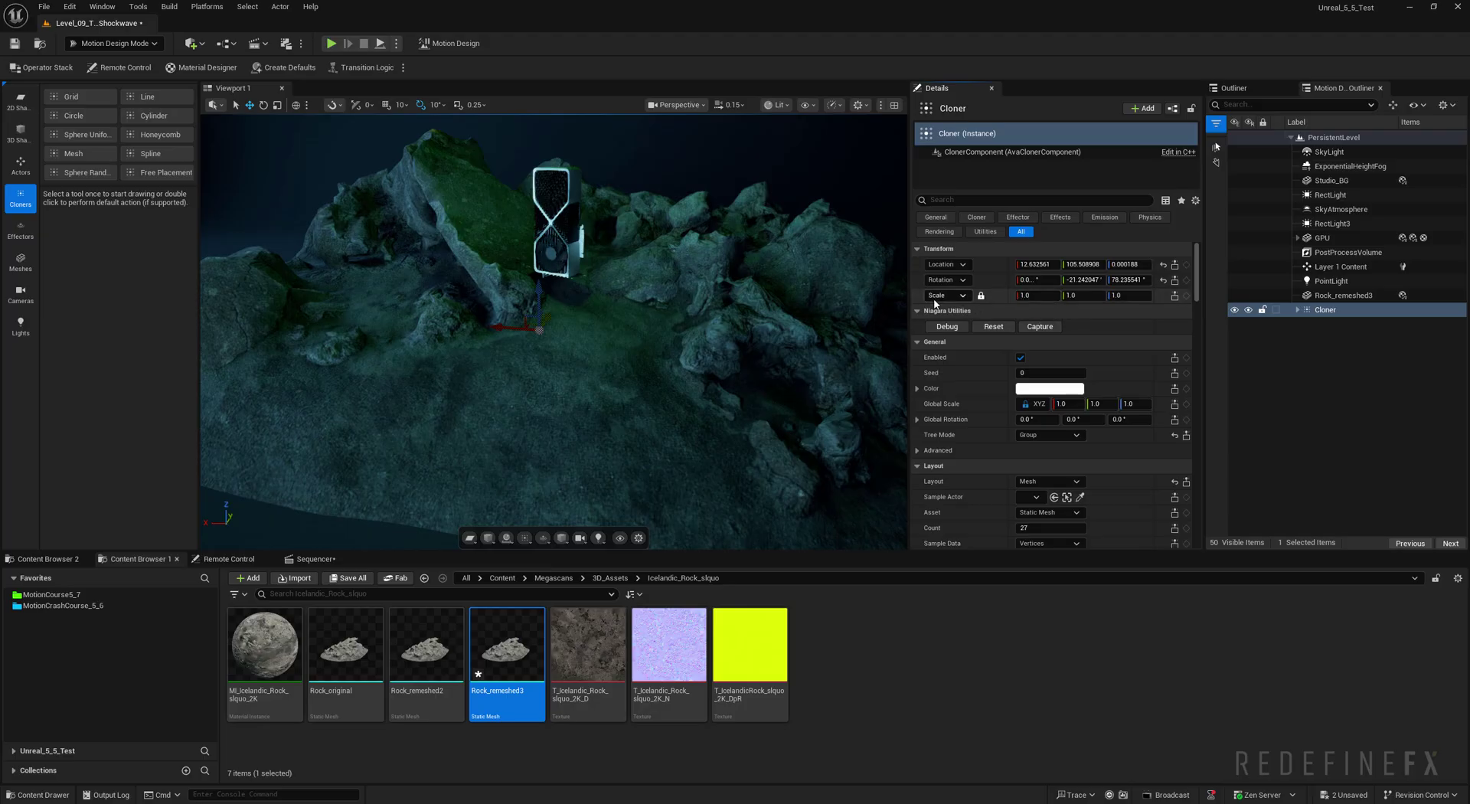
key("Return")
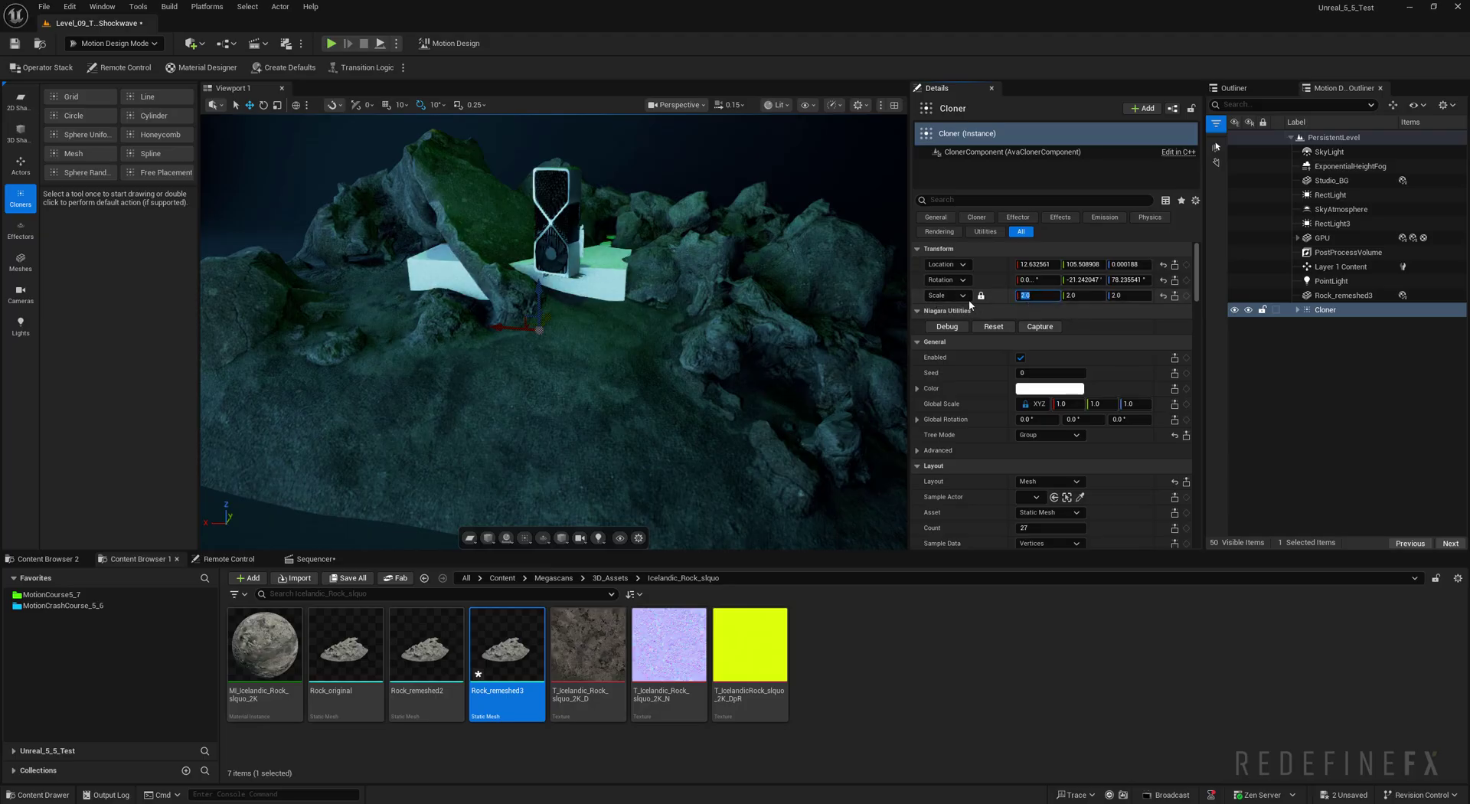
Assign Rock_remeshed3 as the Cloner's sample actor in the Mesh layout and frame the Cloner.
scroll(958, 416, "down", 2)
scroll(957, 420, "down", 1)
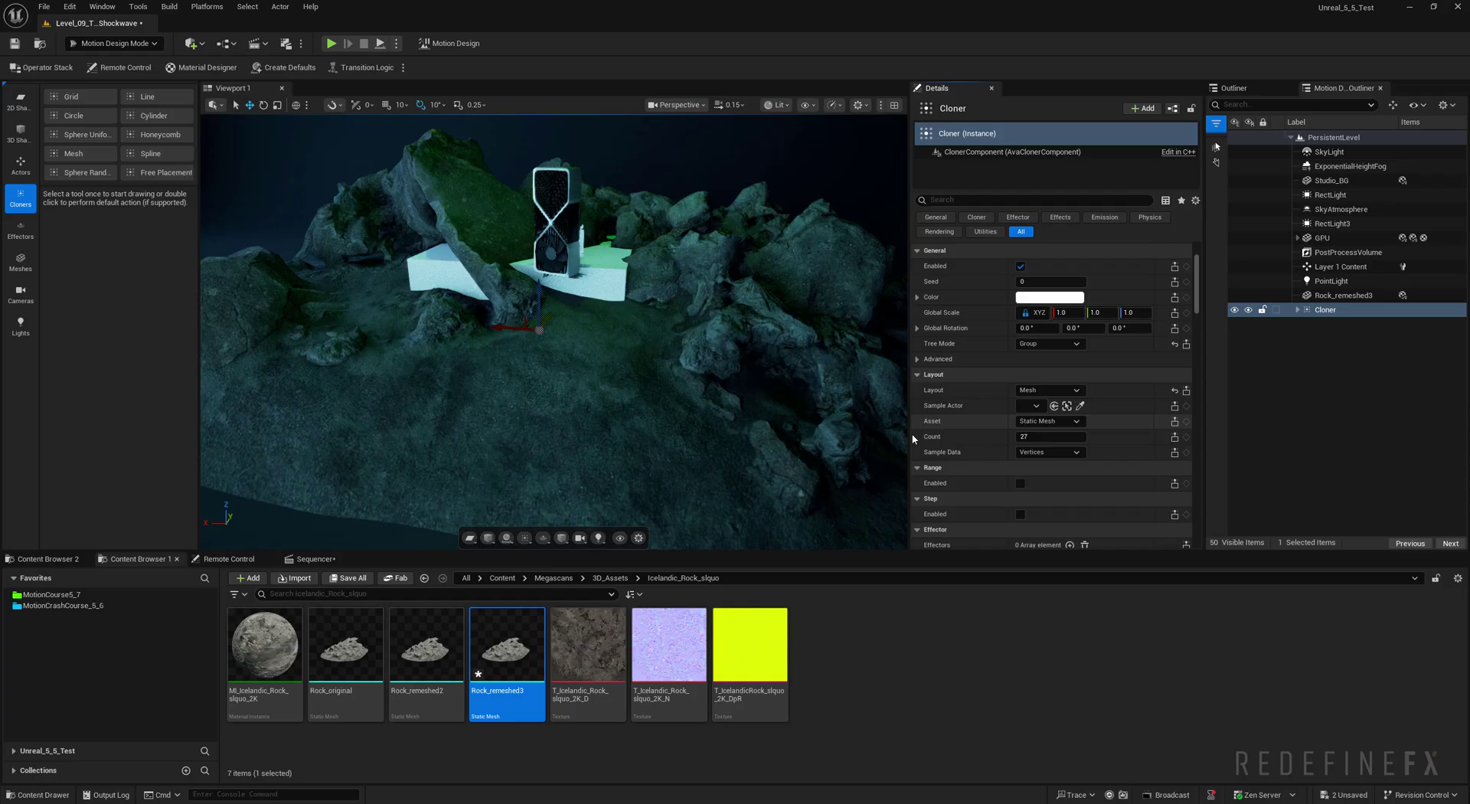
left_click(1030, 406)
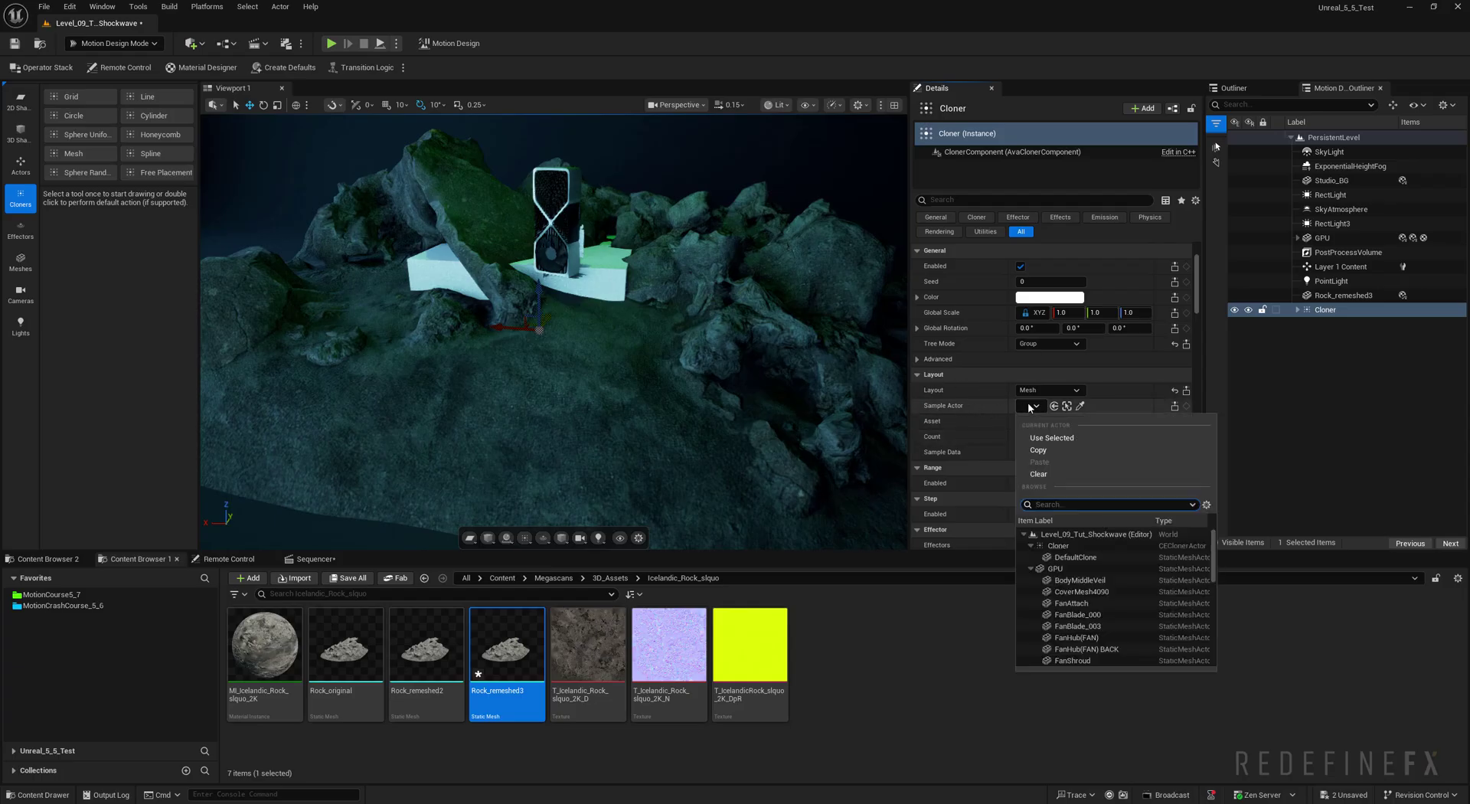
scroll(1103, 563, "down", 6)
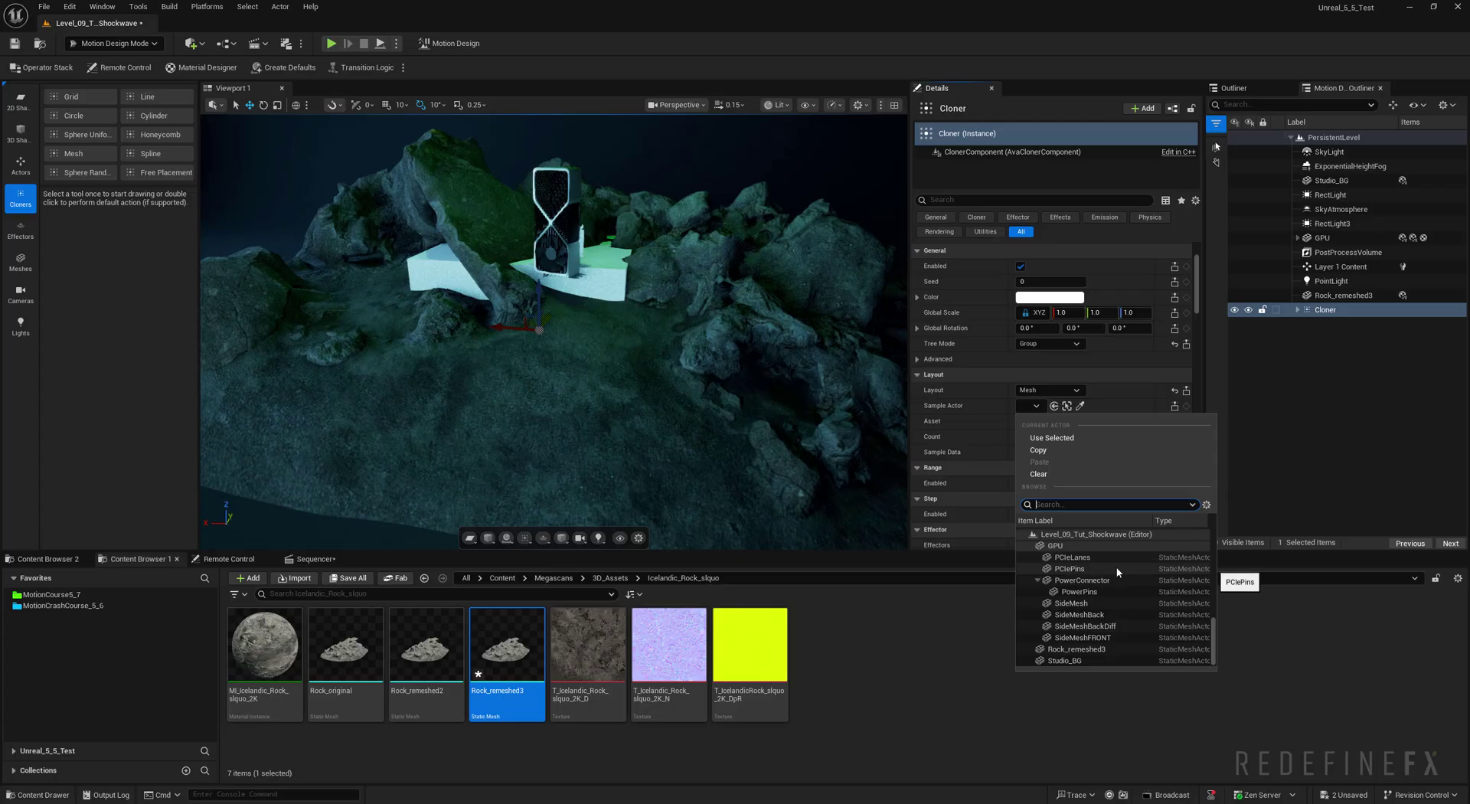
left_click(1068, 650)
key("f")
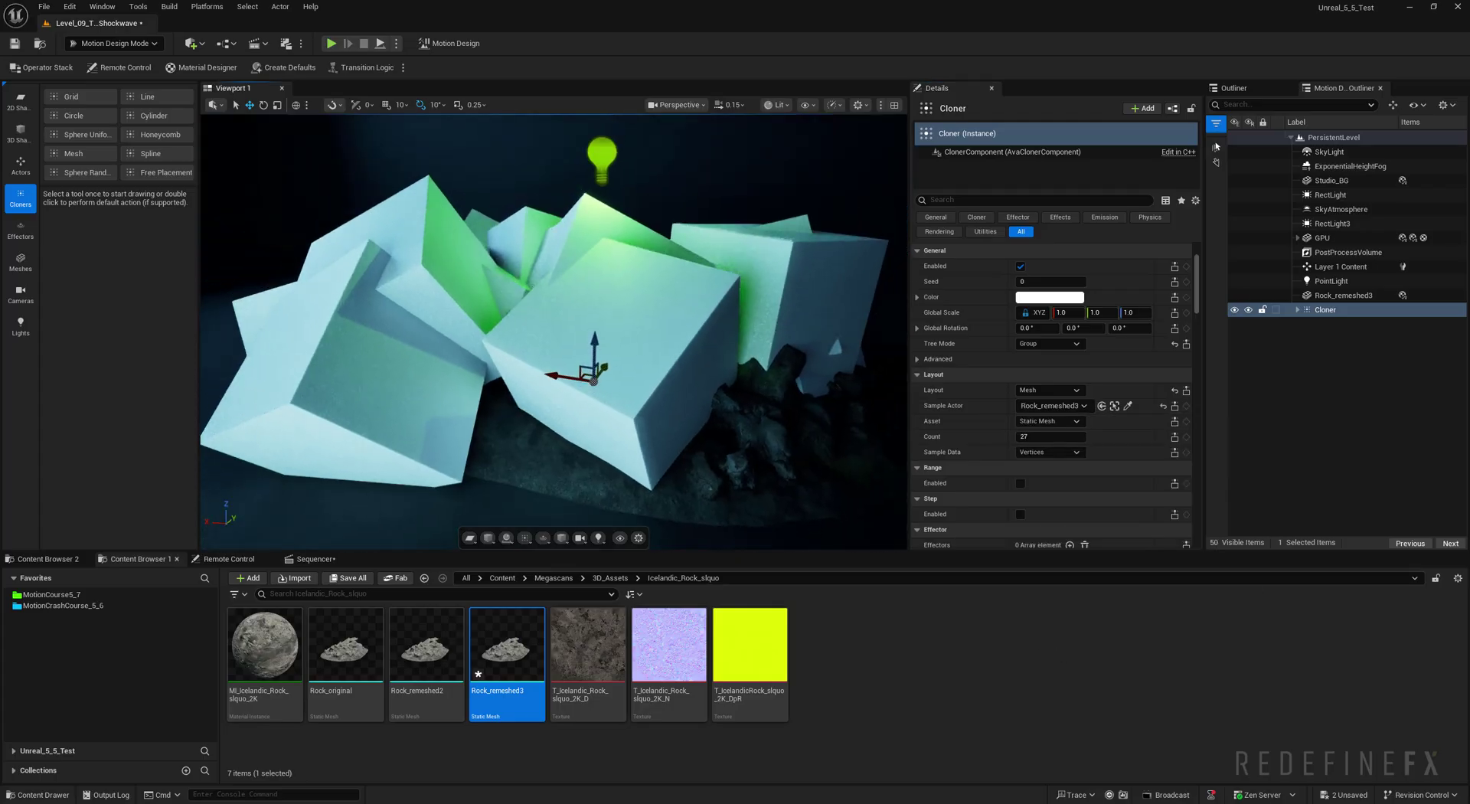
Scale the Cloner's DefaultClone cube uniformly to 0.05.
left_click_drag(659, 336, 656, 306)
left_click(1297, 310)
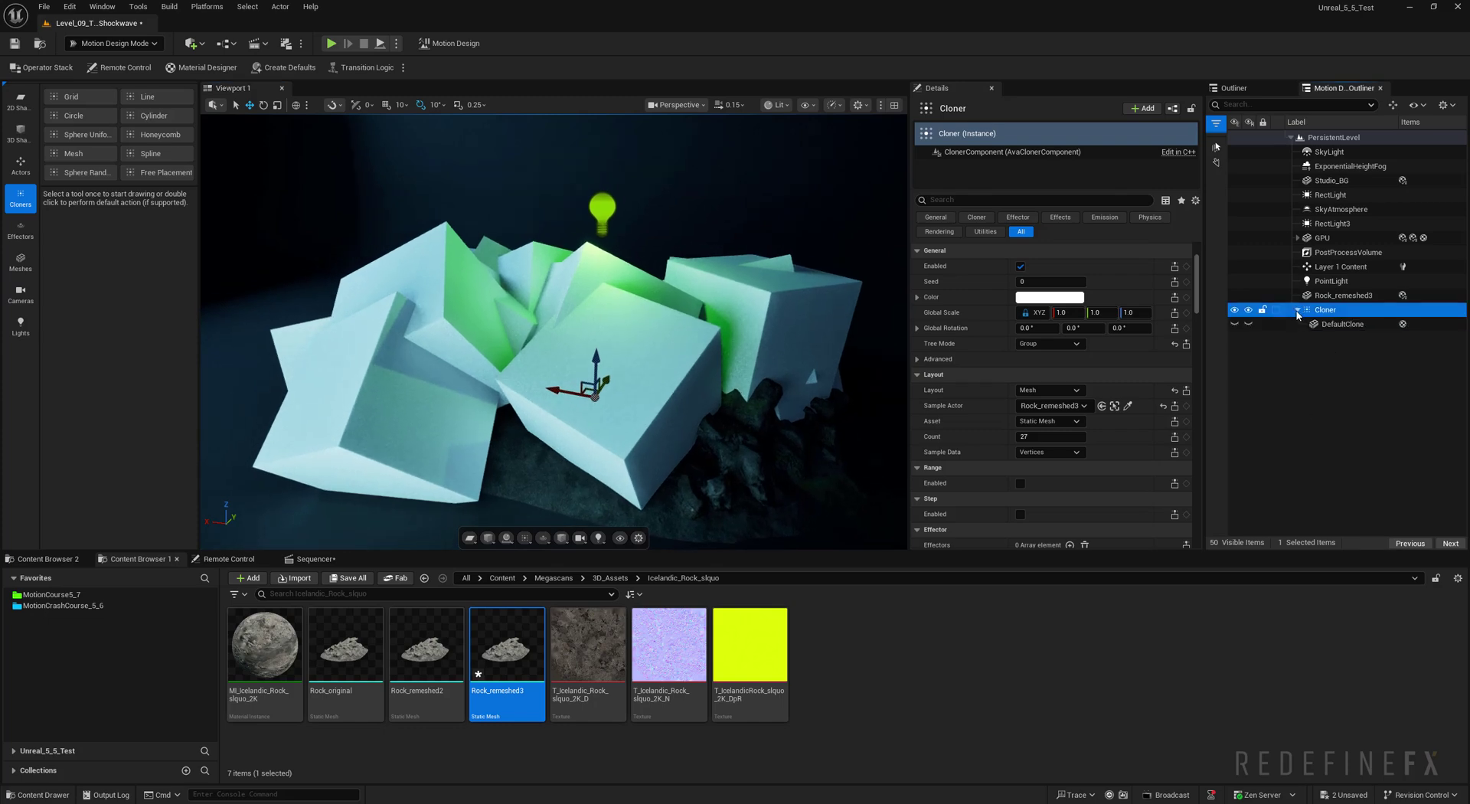
left_click(1334, 324)
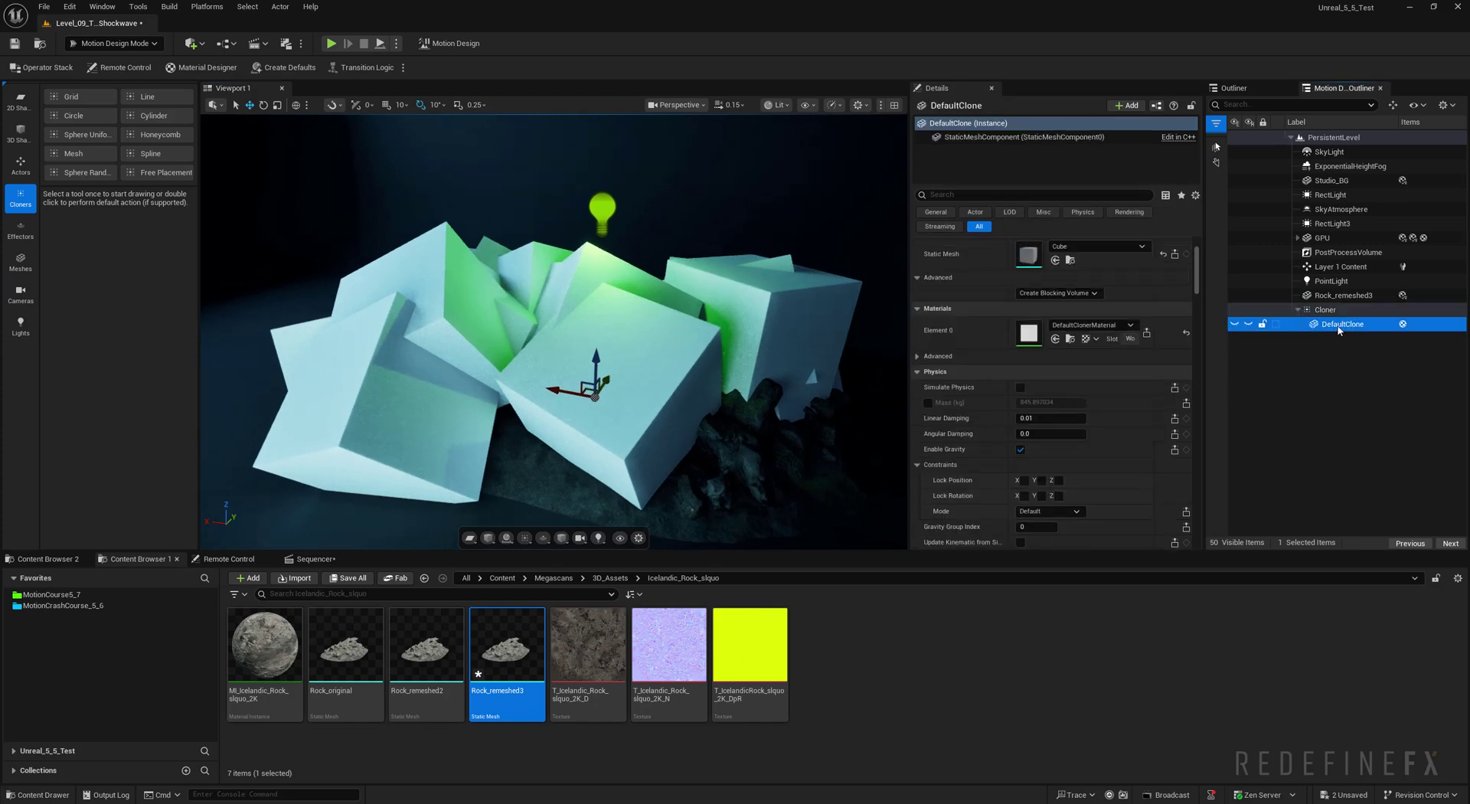
scroll(1066, 406, "up", 3)
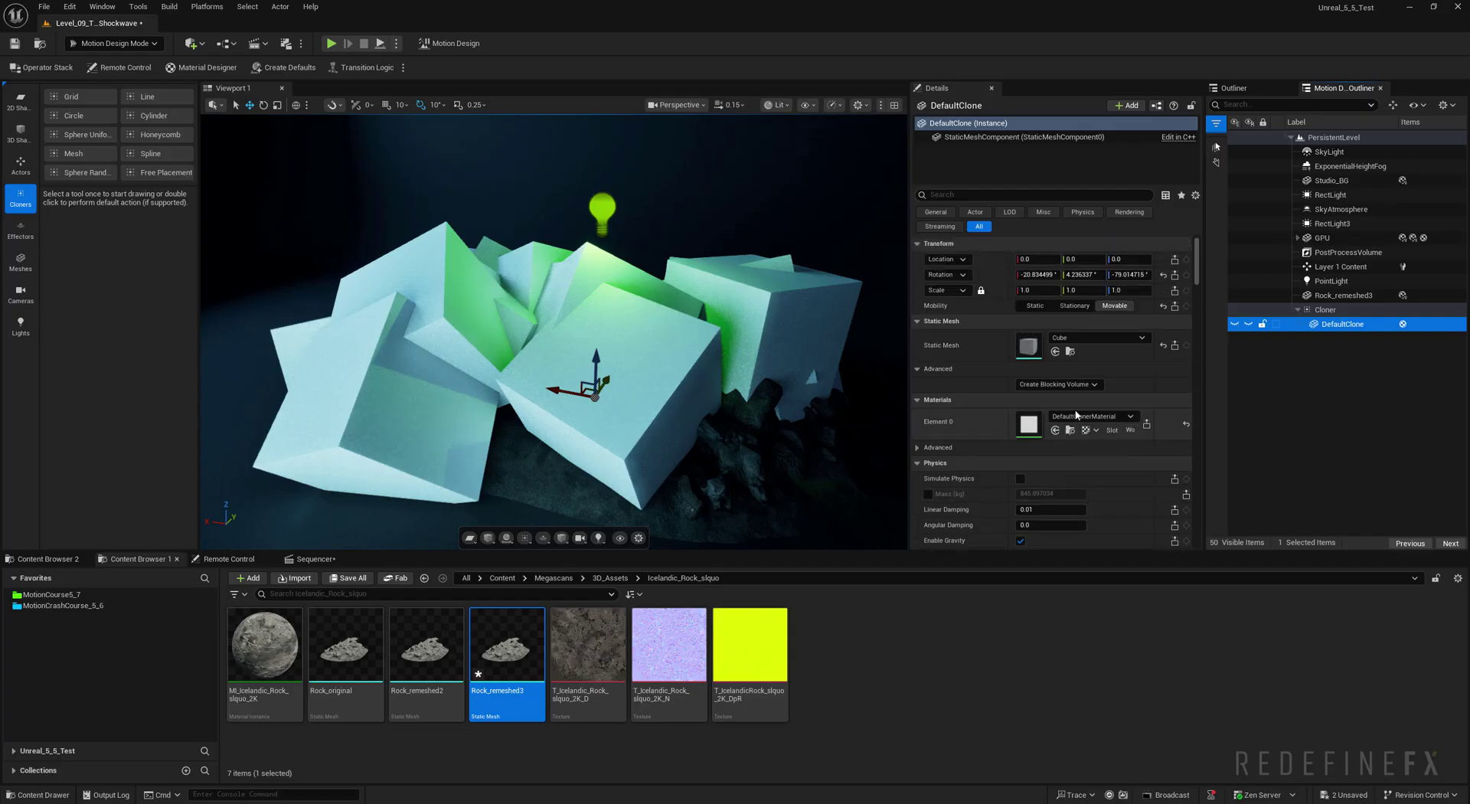
left_click(1019, 290)
type("0.05")
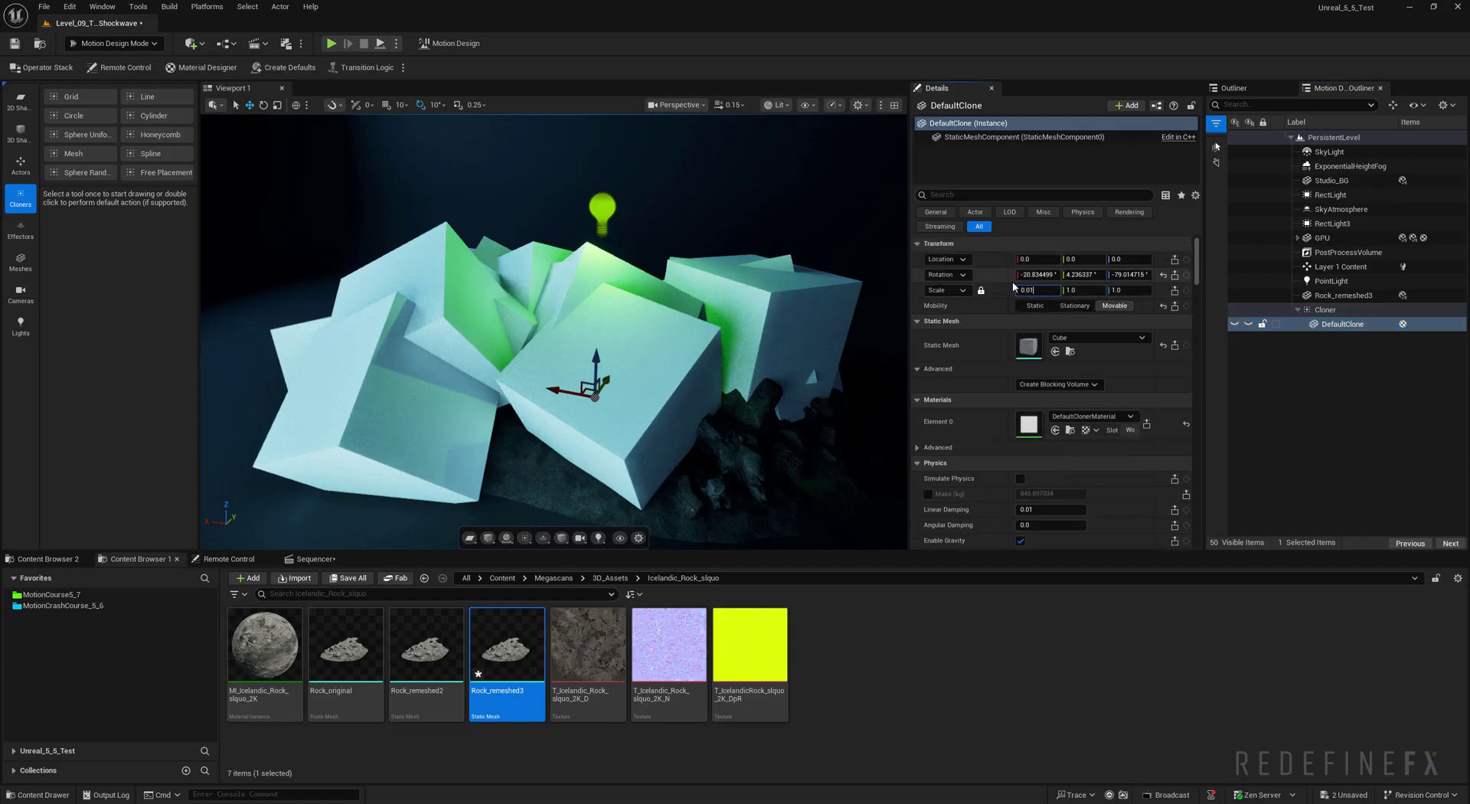
key("Return")
Set the Cloner's rotation to 0°, 0°, 90° to match the rock's orientation.
left_click(1325, 309)
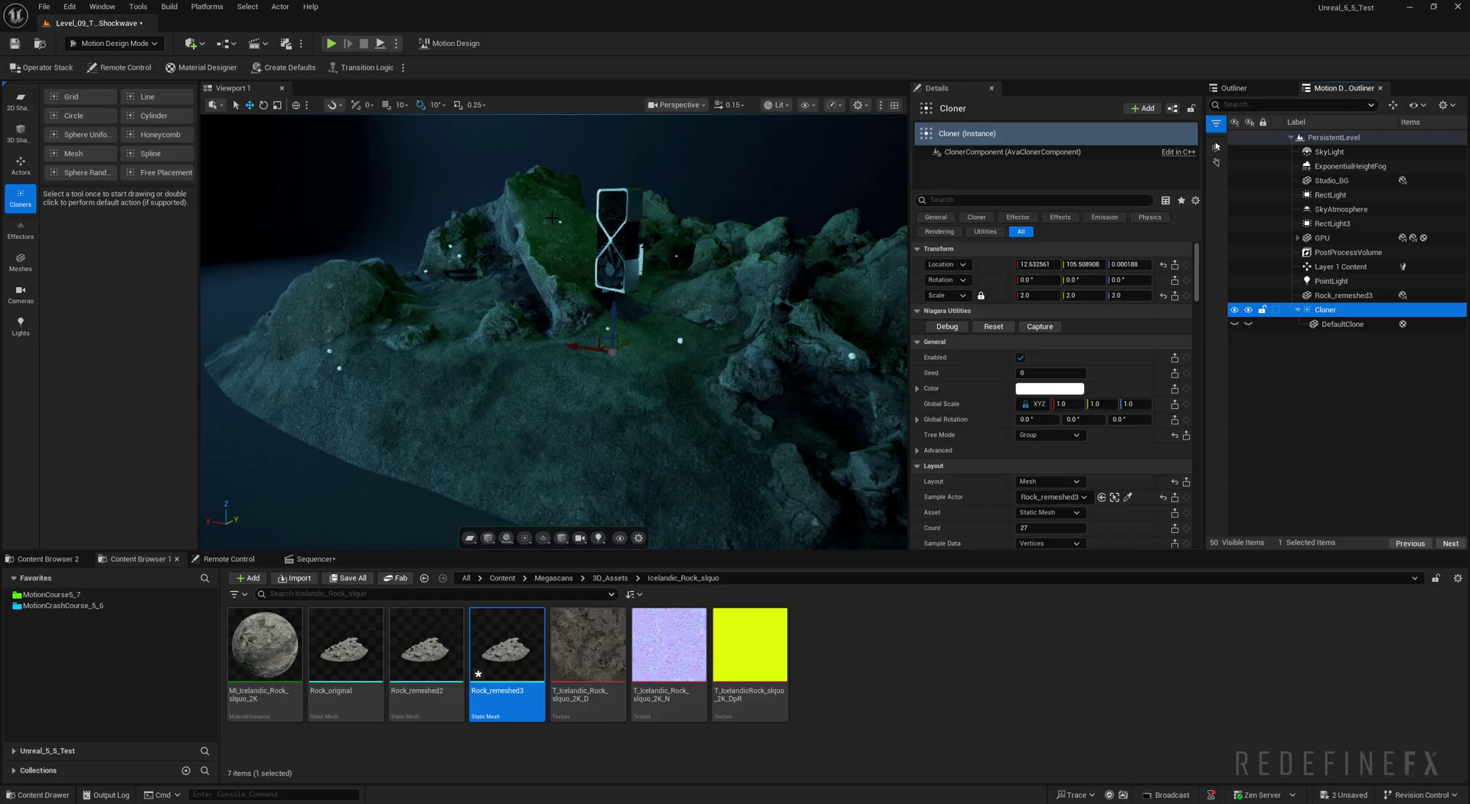
left_click(1312, 296)
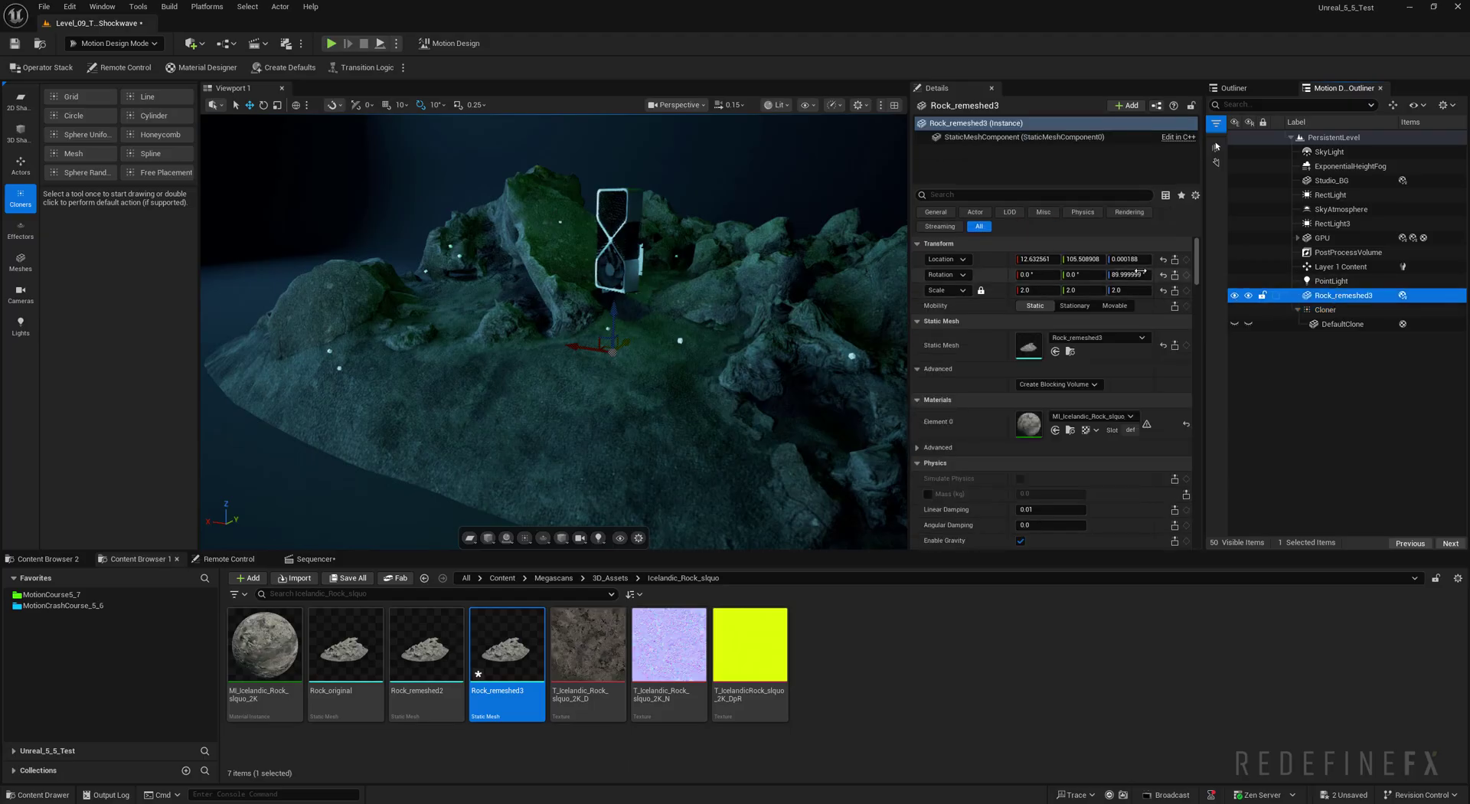
left_click(1324, 310)
left_click(1112, 279)
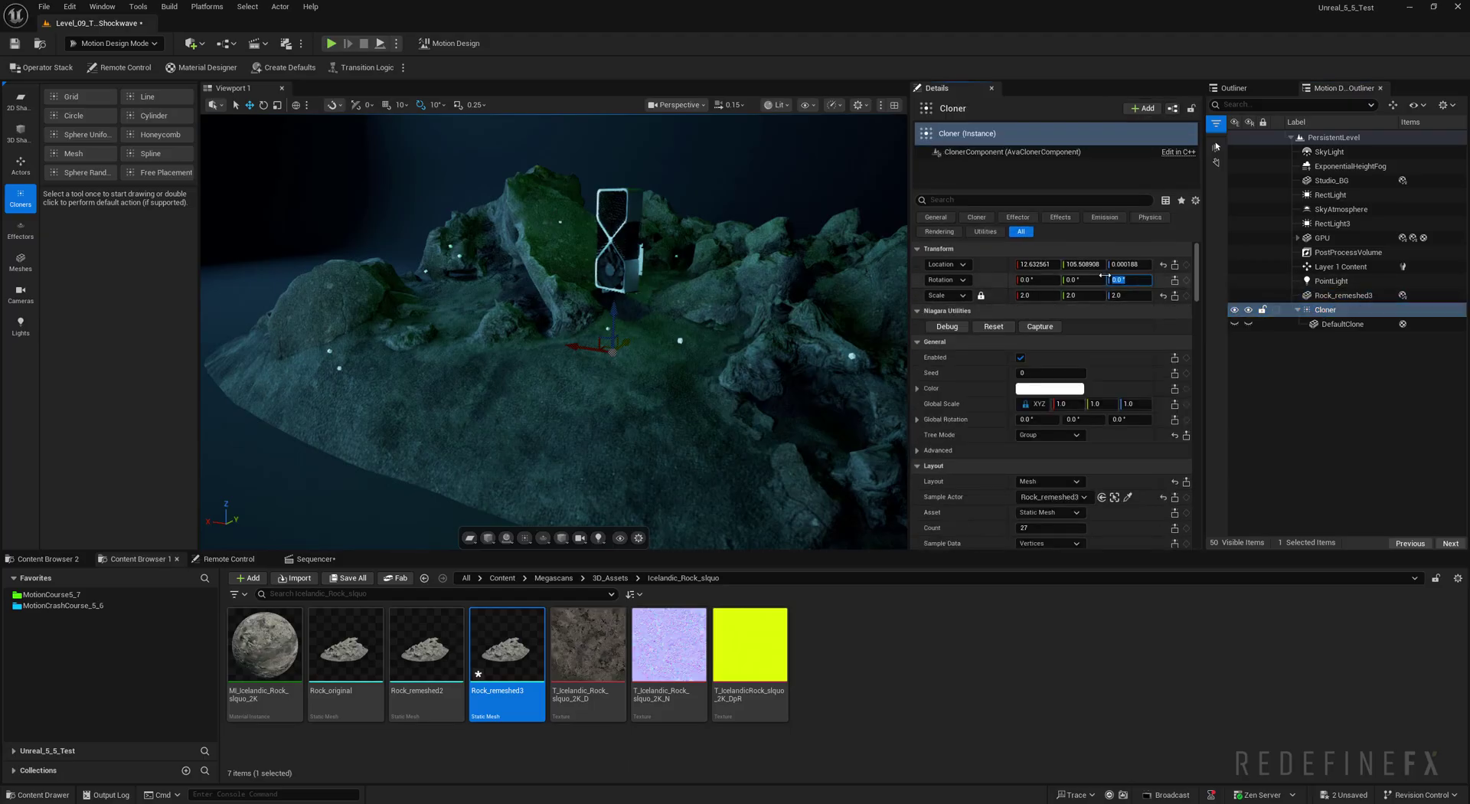
type("90")
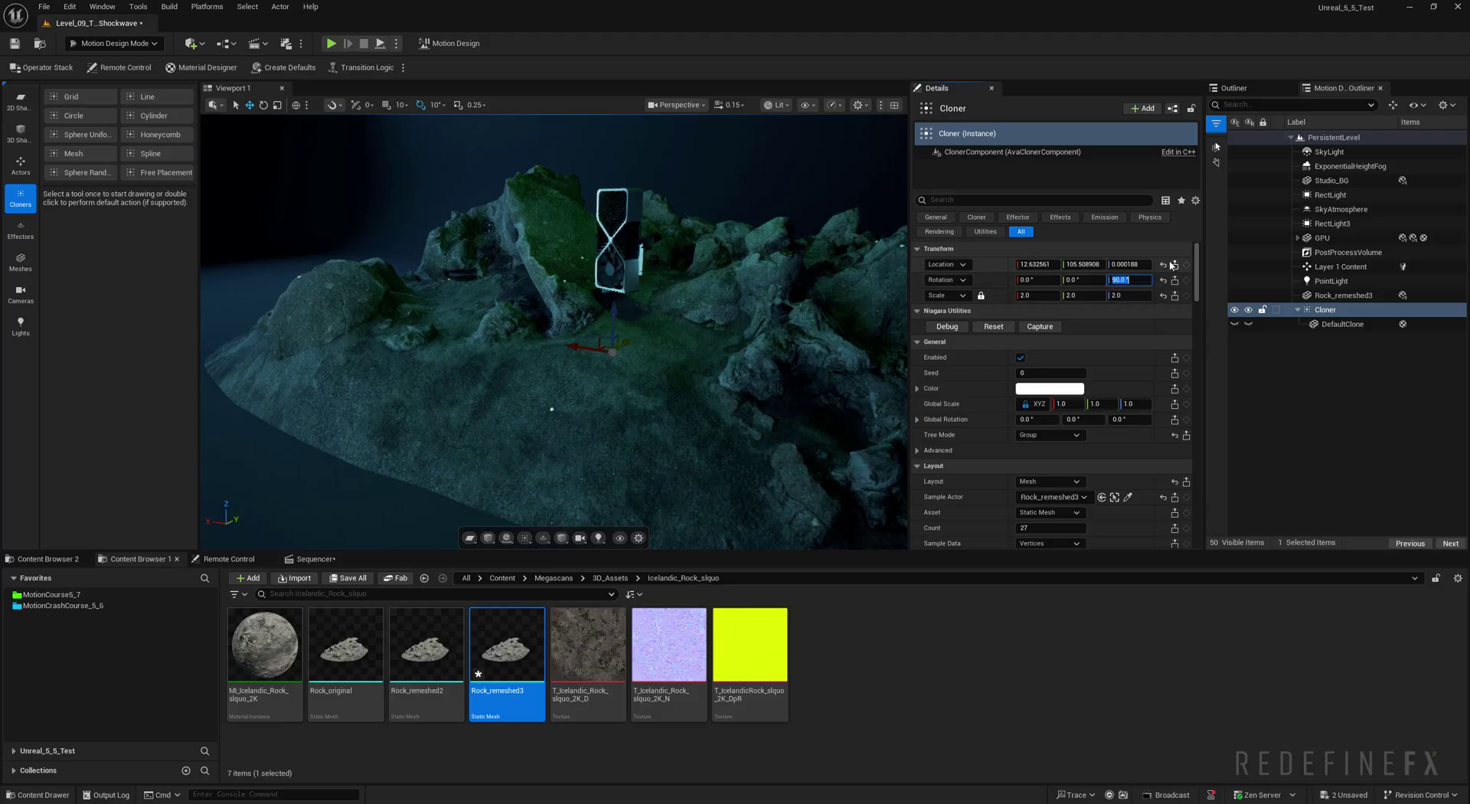
key("Return")
Set the Cloner's layout count to 25000 clones.
scroll(1018, 490, "down", 2)
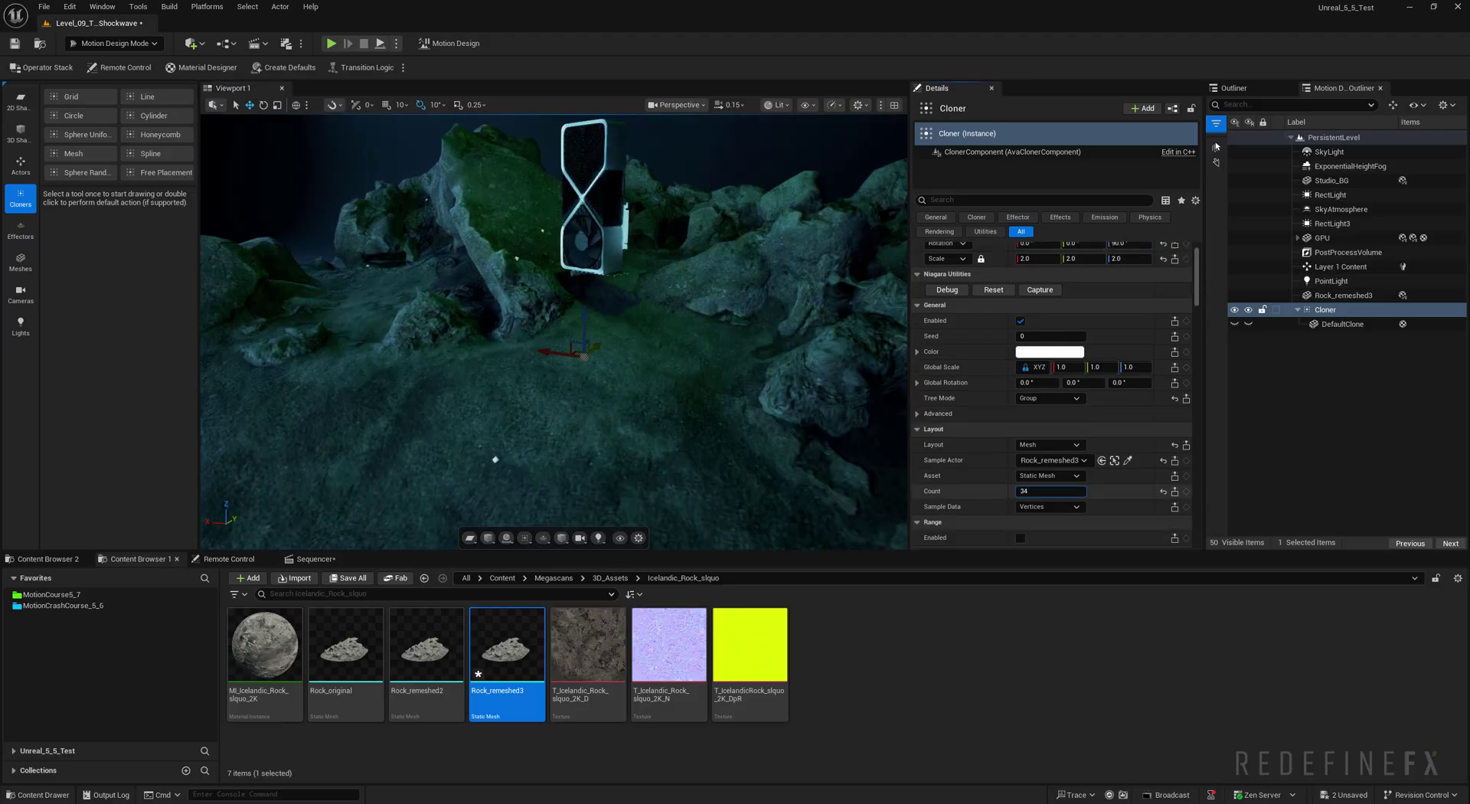
left_click(1029, 491)
key("Return")
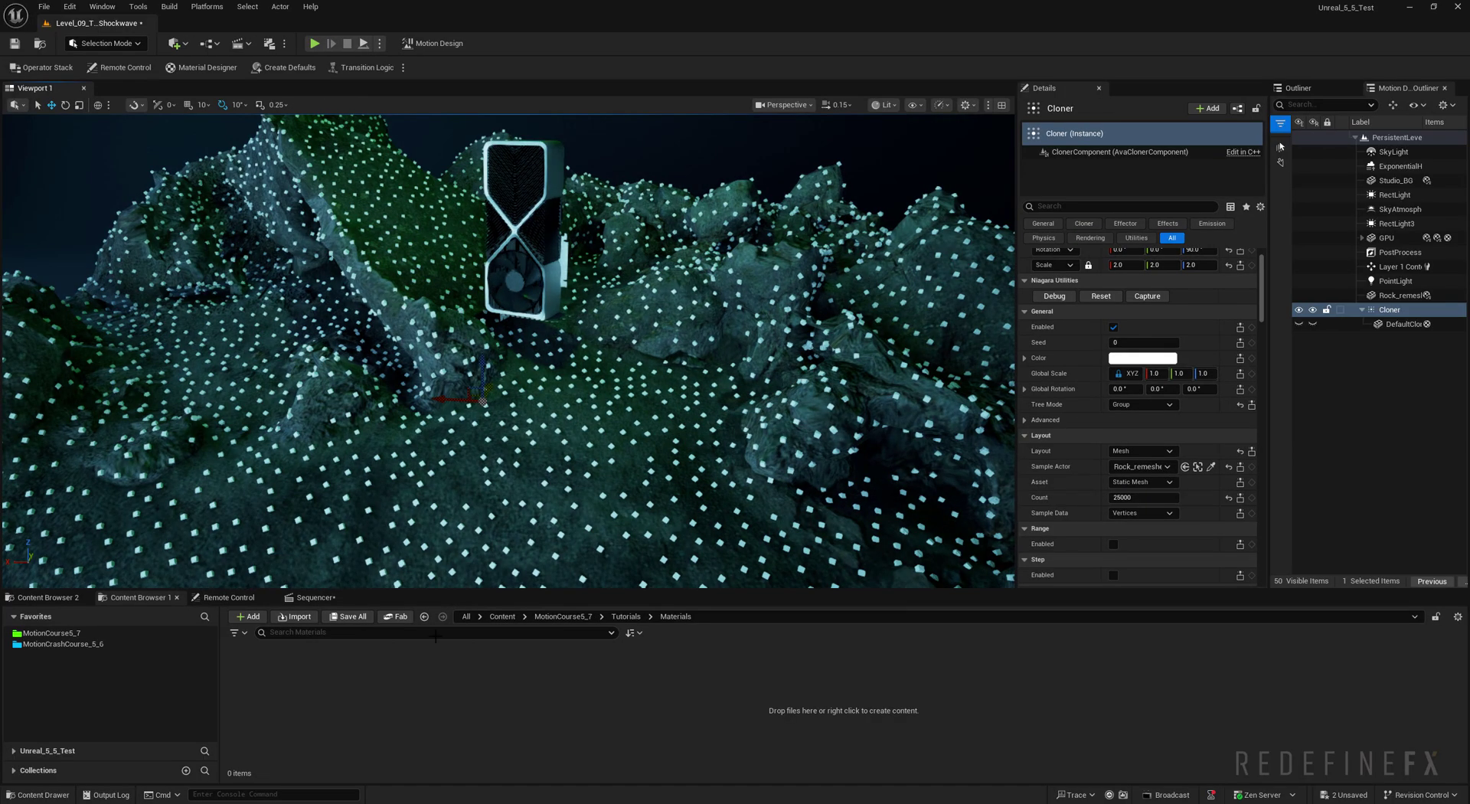
Create a material named M_emissive in the Tutorials Materials folder and open its material graph.
right_click(393, 712)
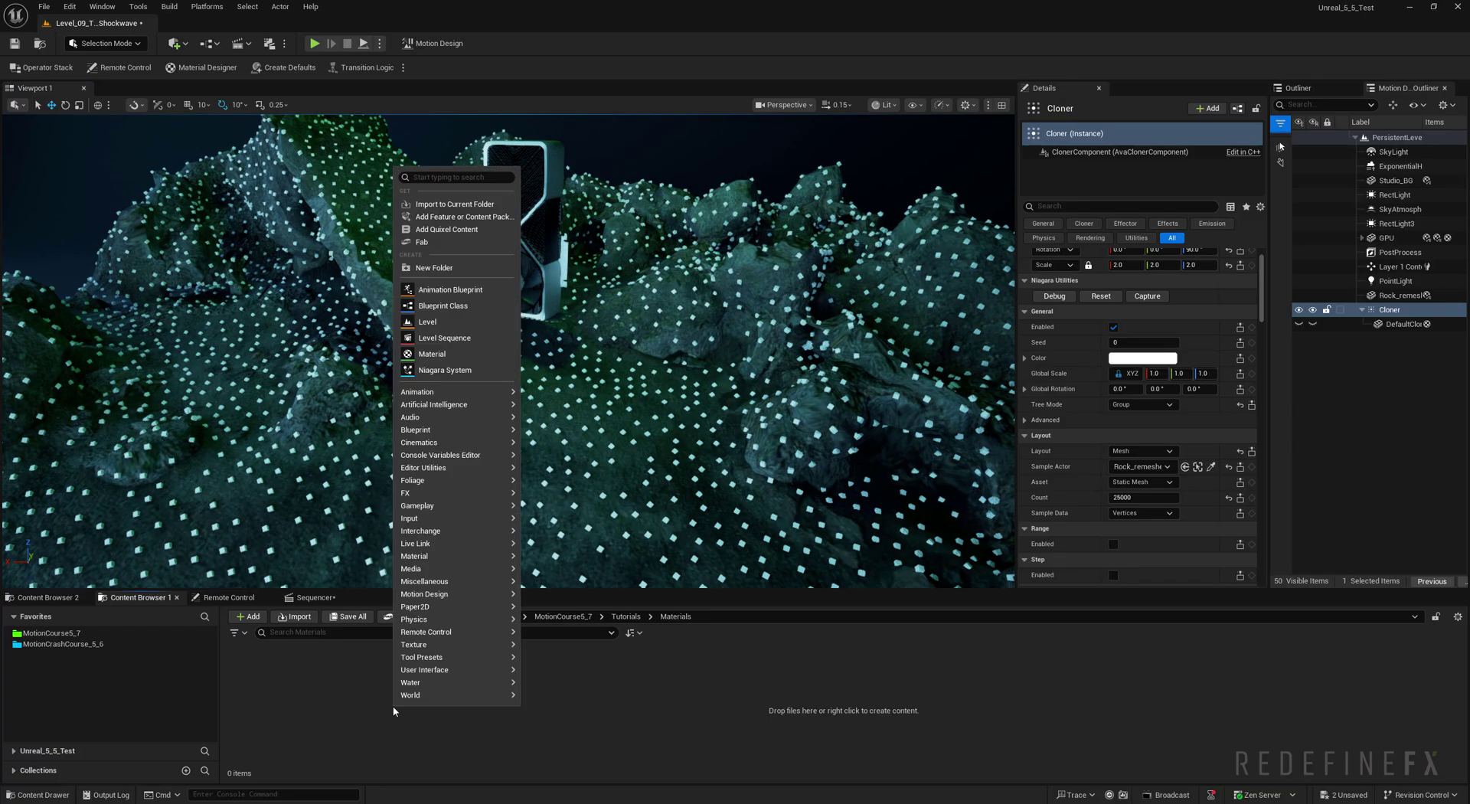
left_click(446, 356)
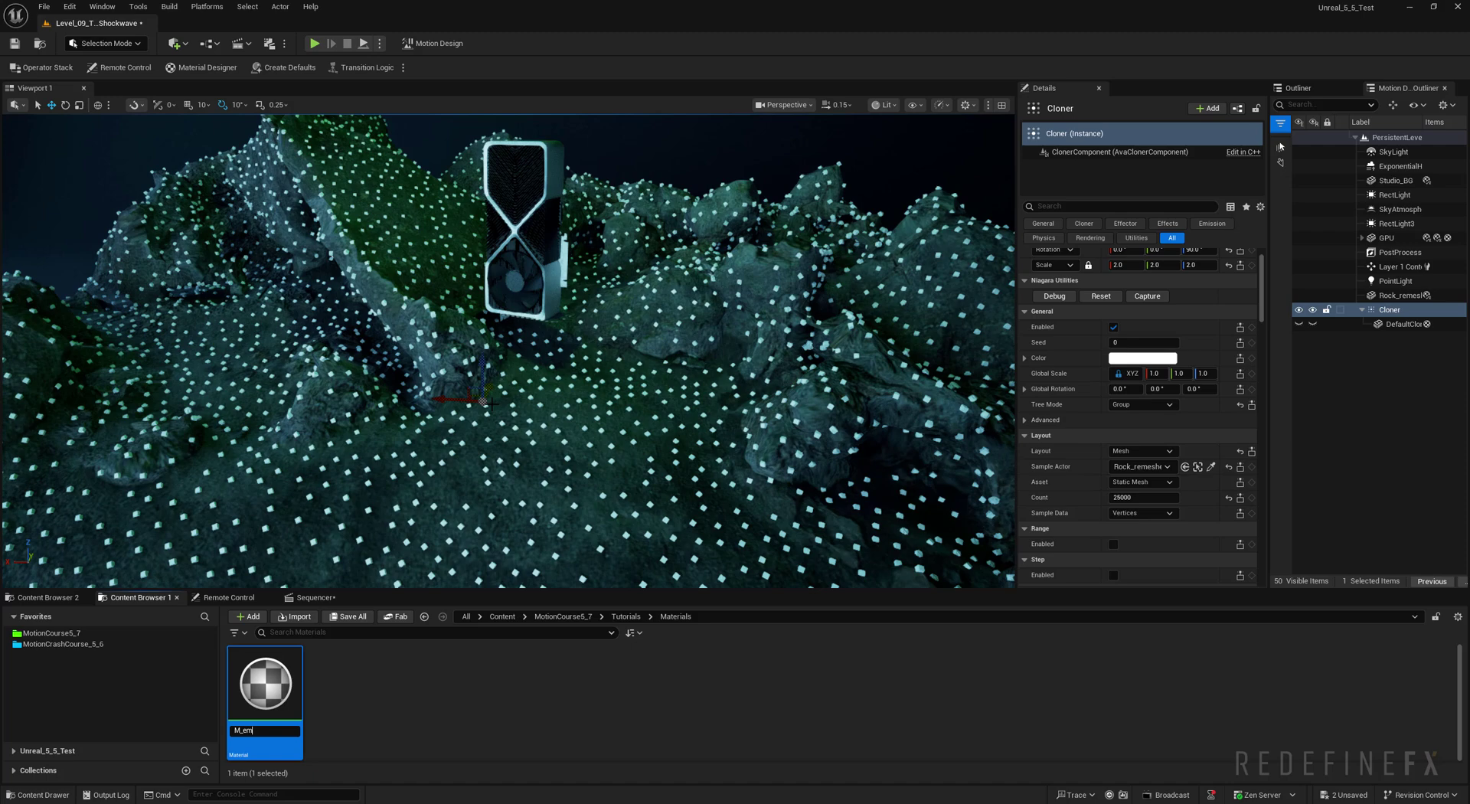
double_click(265, 683)
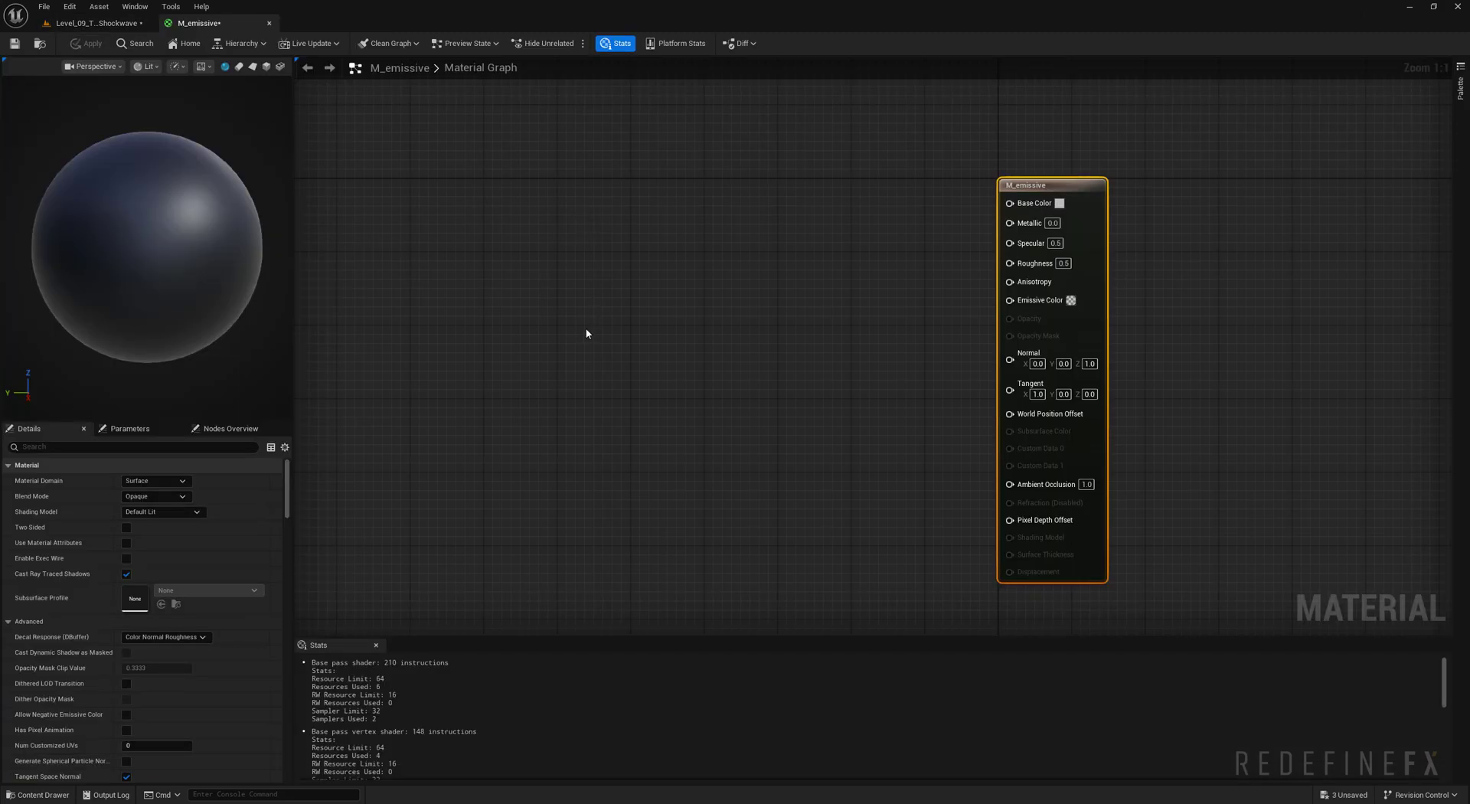
Add a three-component vector constant to the graph and set its colour to bright green.
key("3")
left_click(586, 334)
left_click_drag(609, 396, 658, 352)
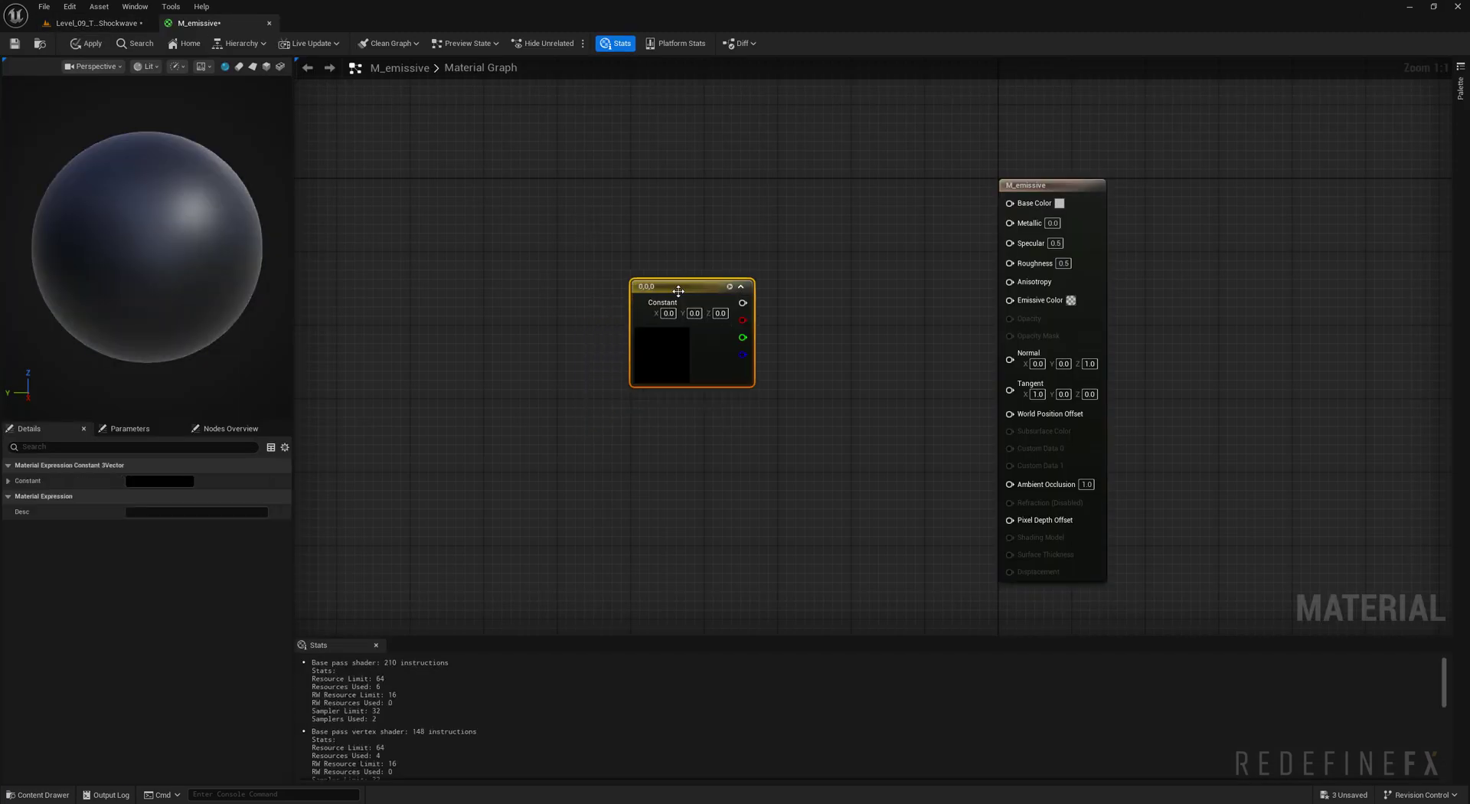
double_click(652, 352)
left_click_drag(717, 446, 693, 489)
left_click(823, 643)
Connect the green constant to Base Color and space the two nodes apart in line.
left_click_drag(701, 289, 1009, 203)
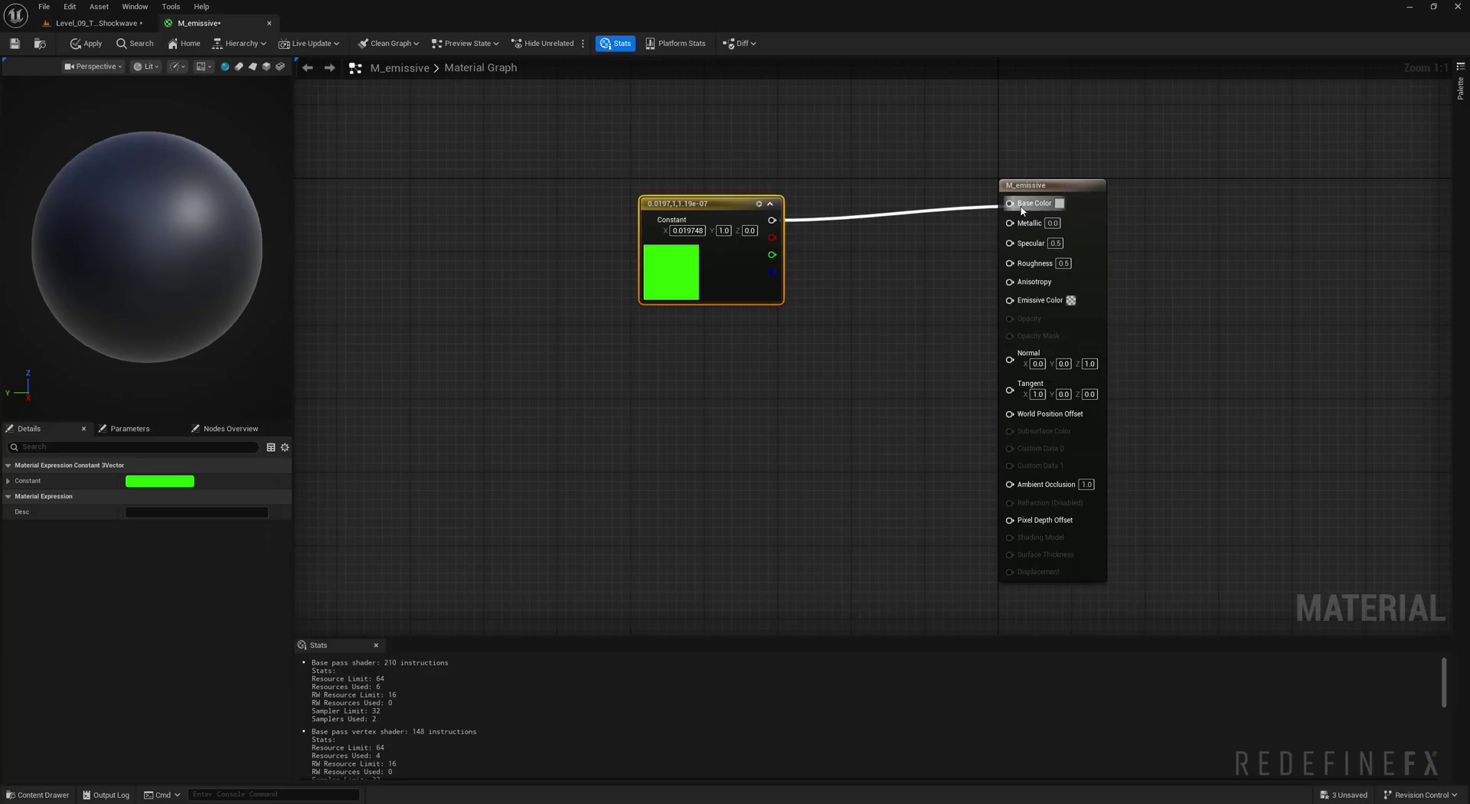
left_click_drag(736, 210, 698, 210)
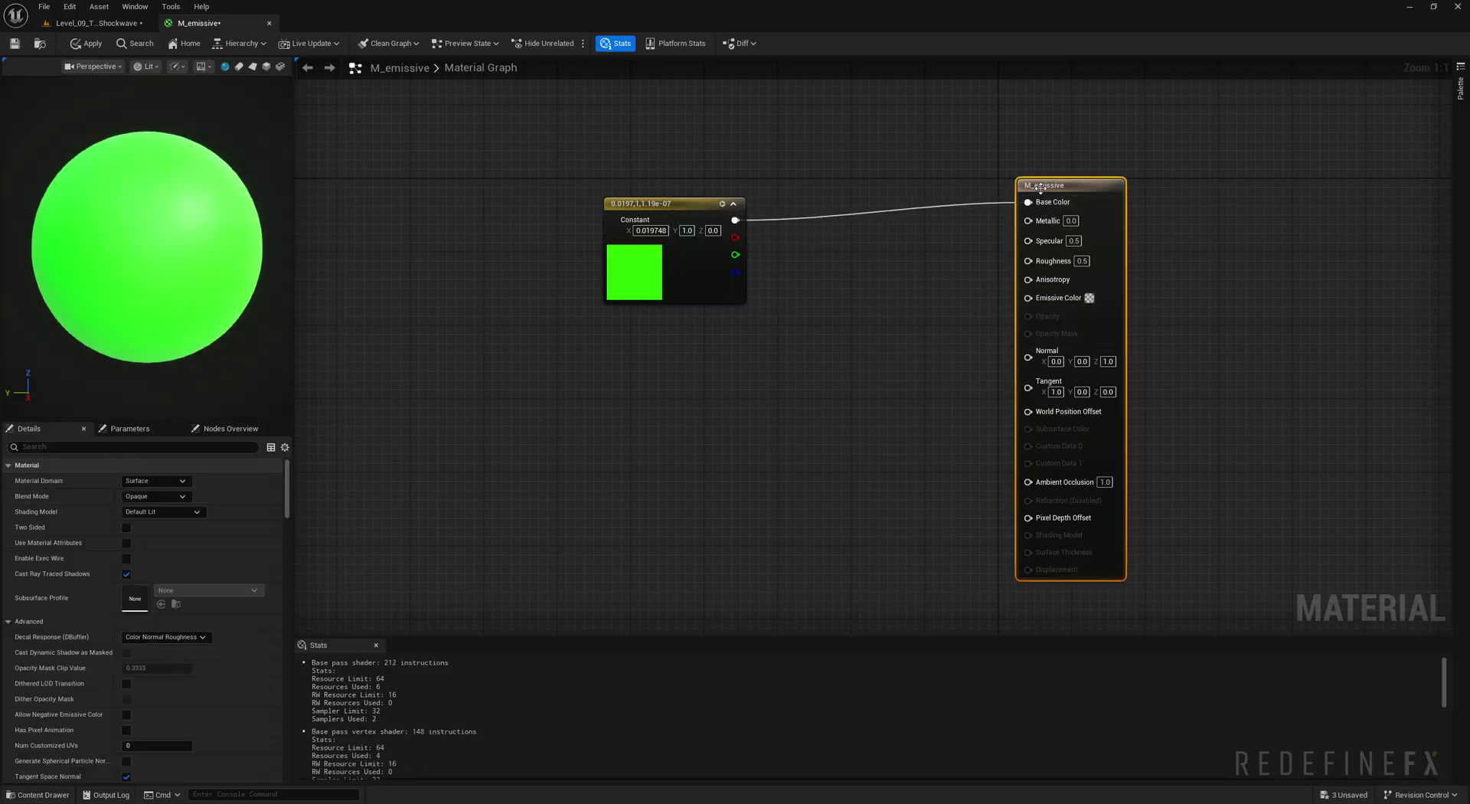
left_click_drag(1040, 187, 1058, 188)
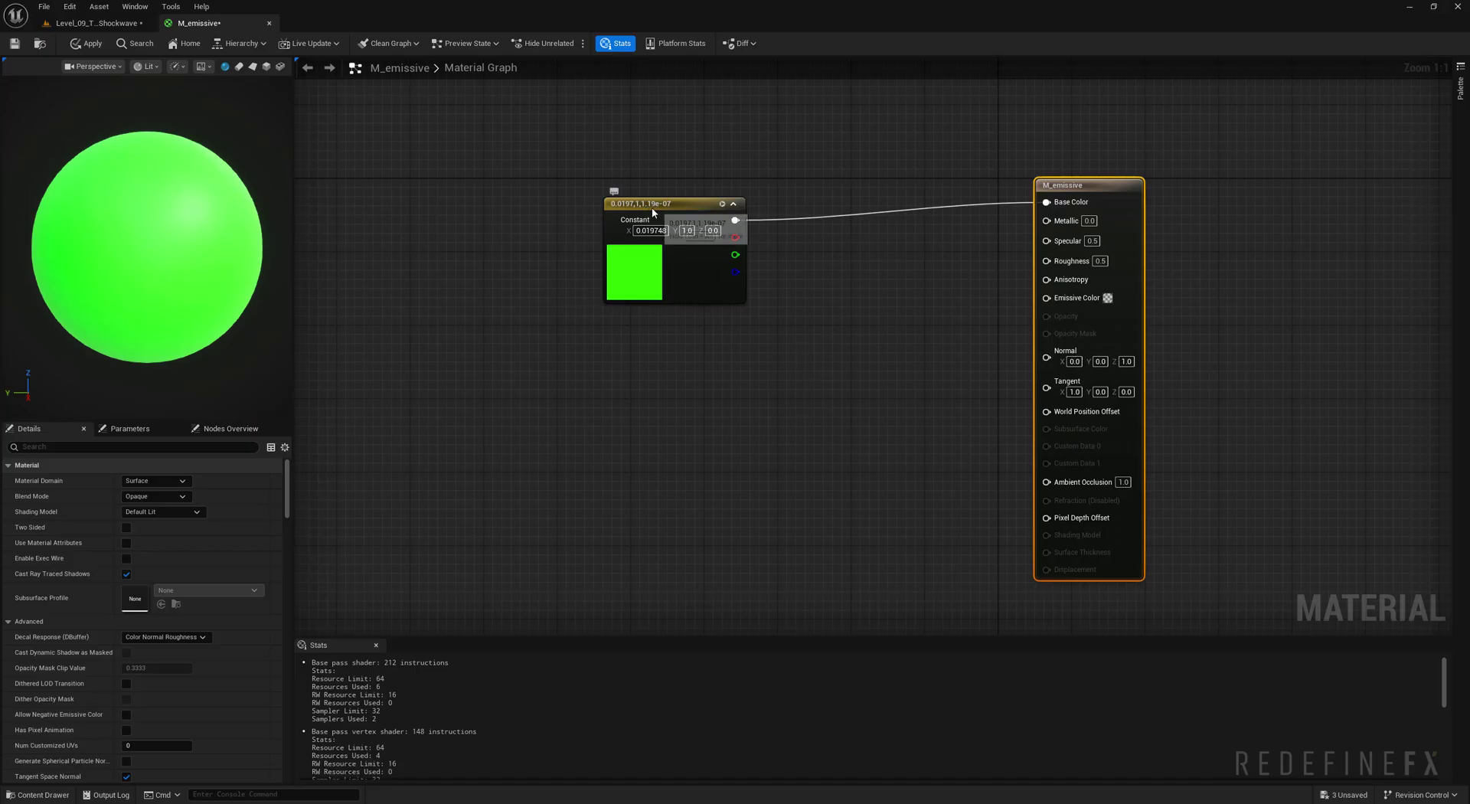
left_click_drag(651, 207, 614, 188)
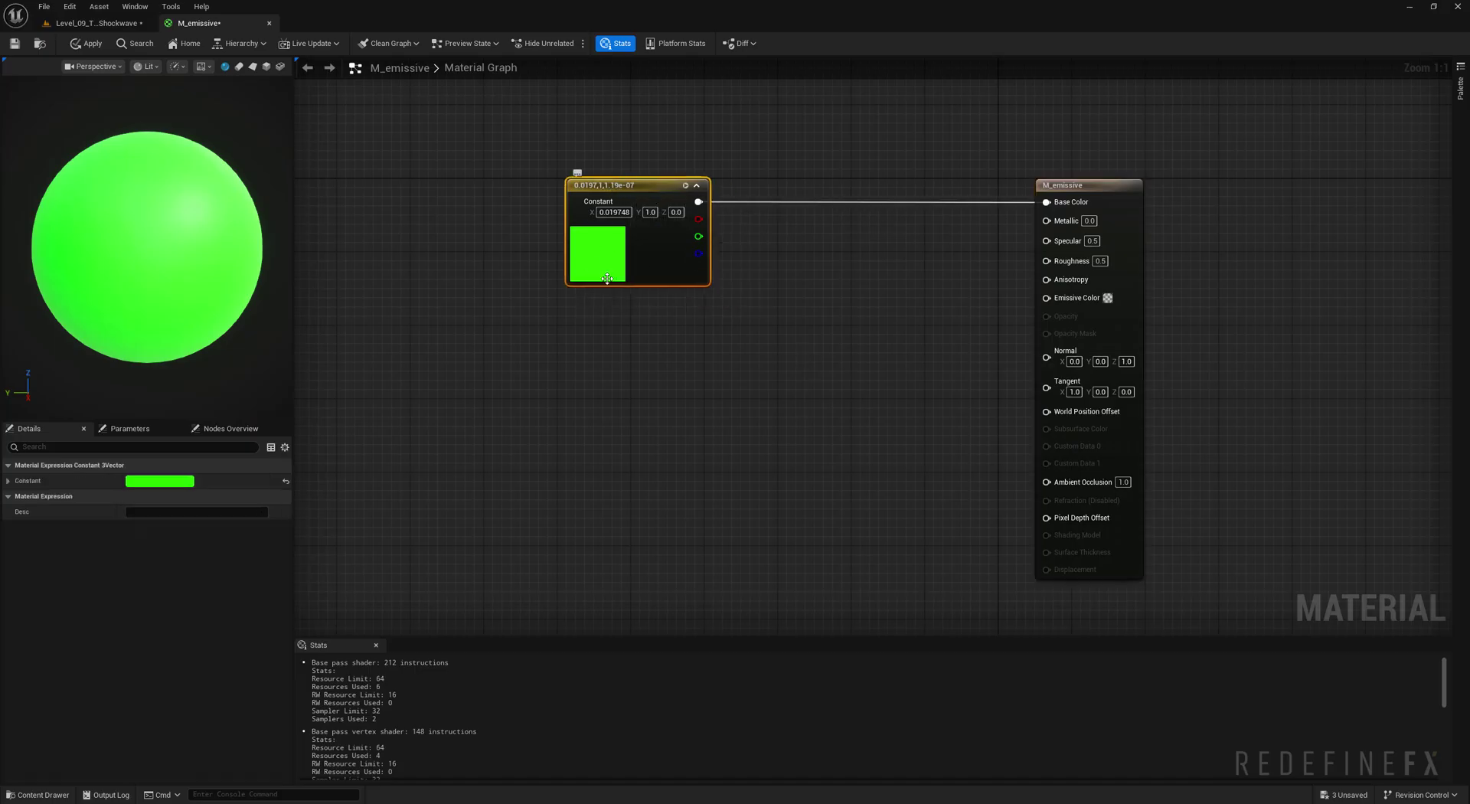
Add a Multiply node combining the green constant with a scalar constant and connect its output to Emissive Color.
left_click(825, 343)
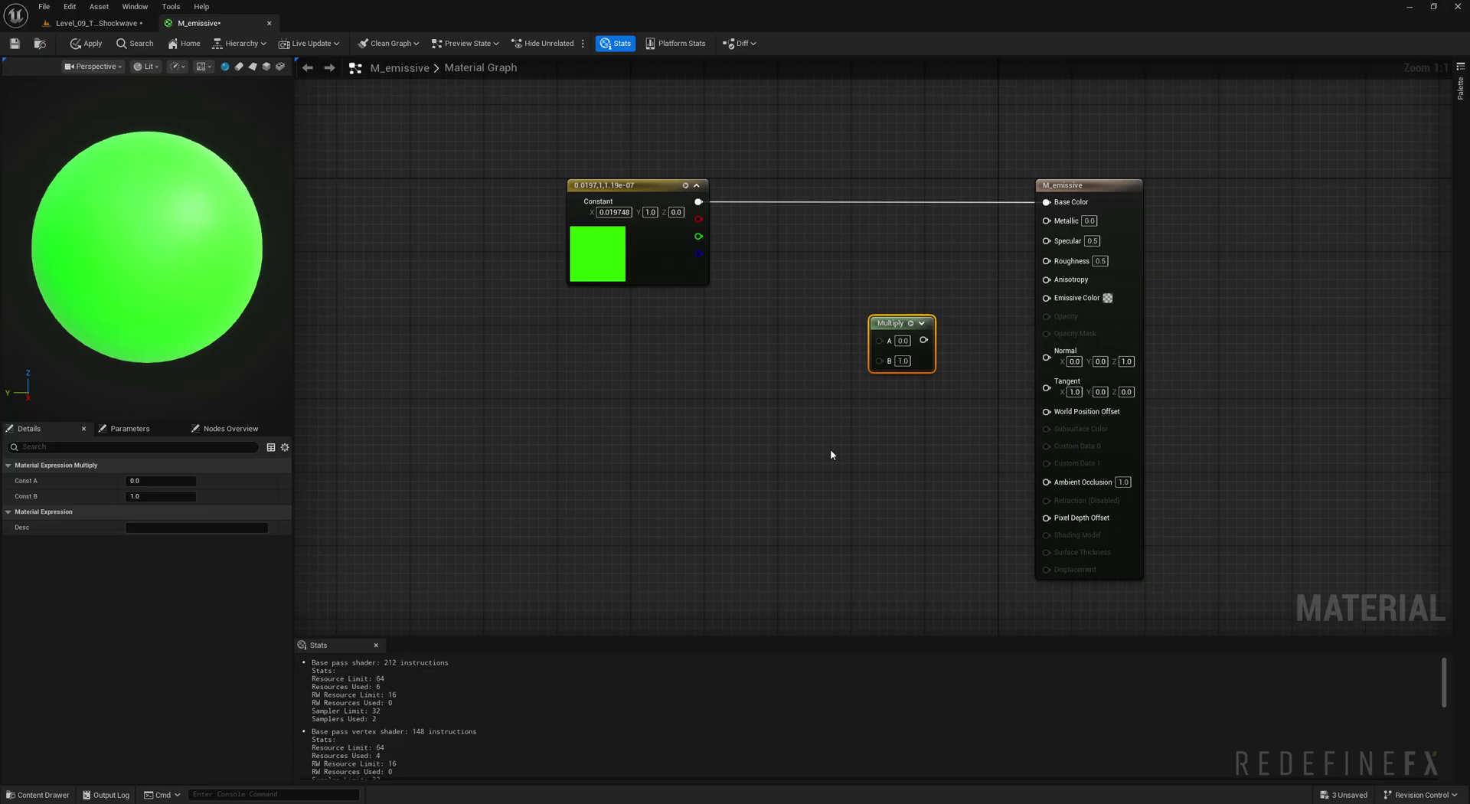
left_click_drag(699, 203, 884, 335)
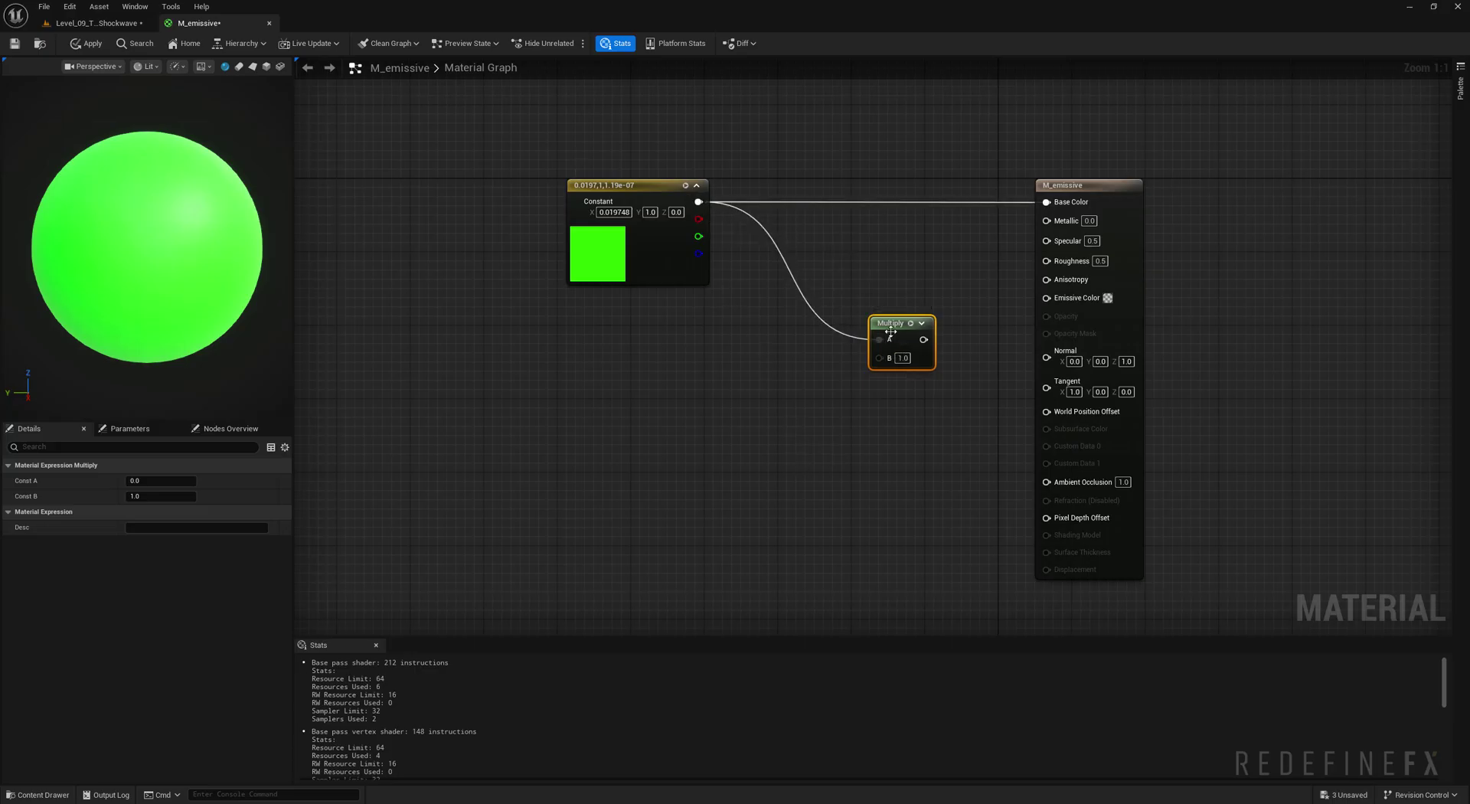
left_click(758, 390)
left_click_drag(785, 413, 758, 389)
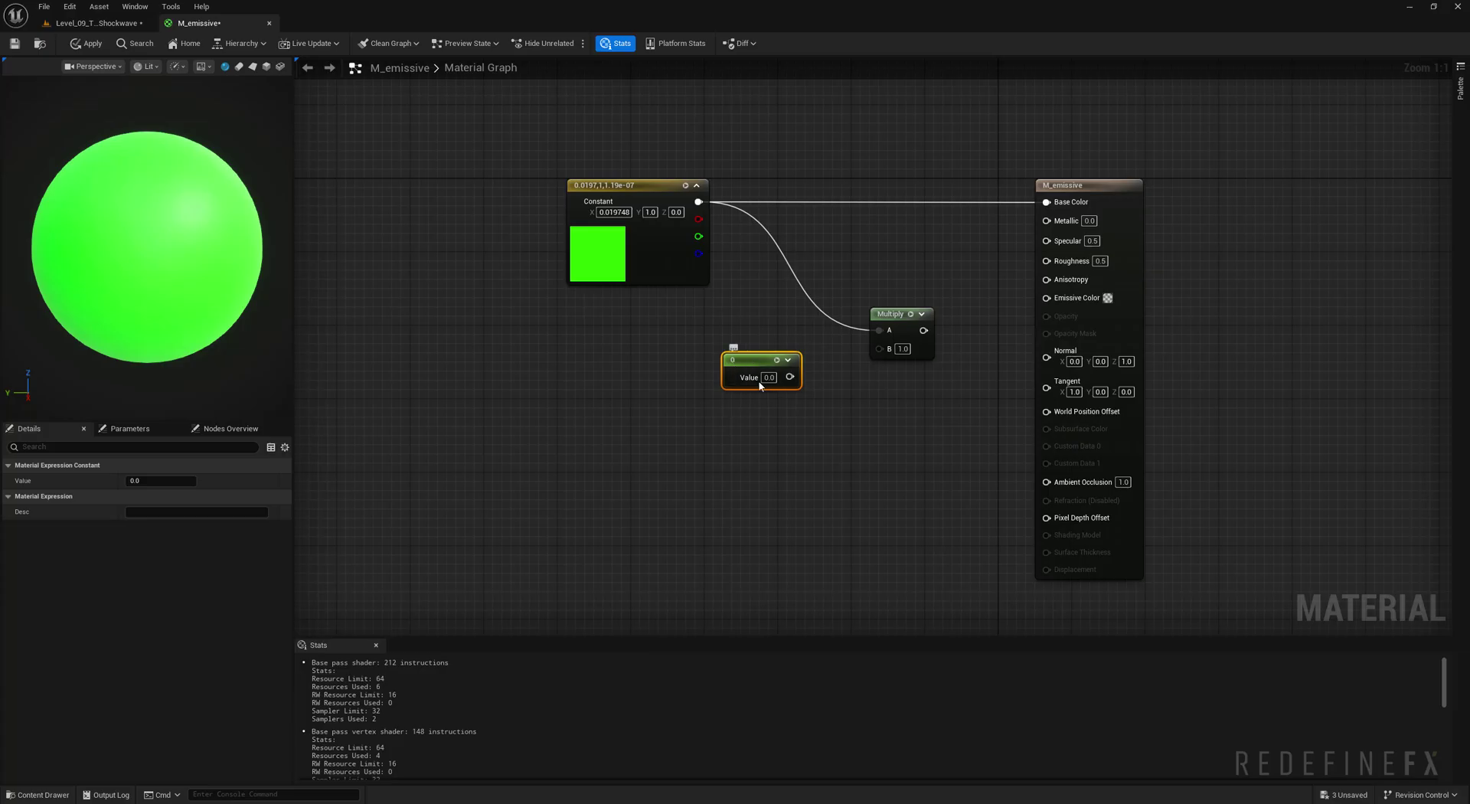
left_click(768, 376)
left_click_drag(794, 379, 1046, 297)
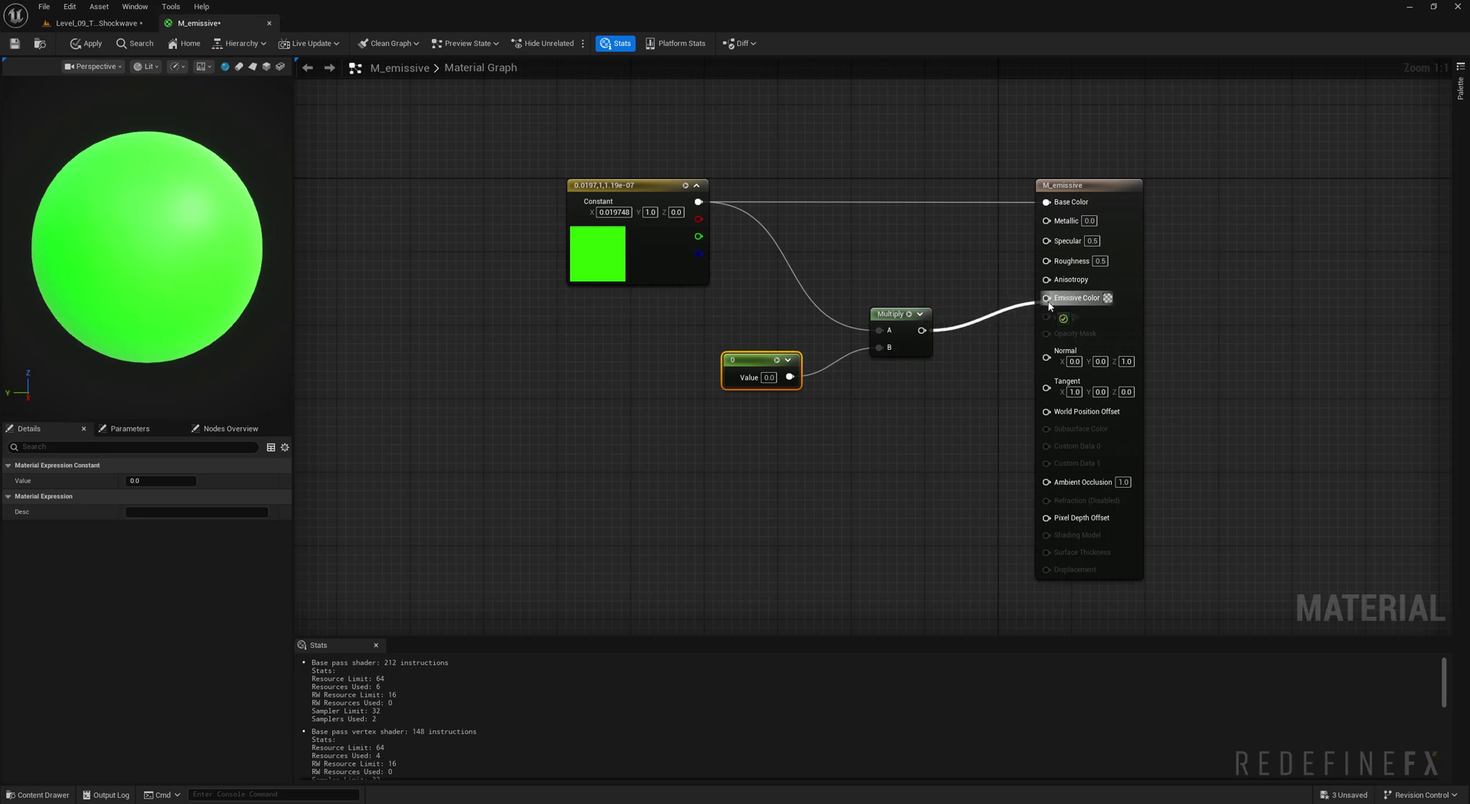
Convert the scalar constant to a parameter named "emissive boost" and save the material.
right_click(754, 362)
left_click(798, 396)
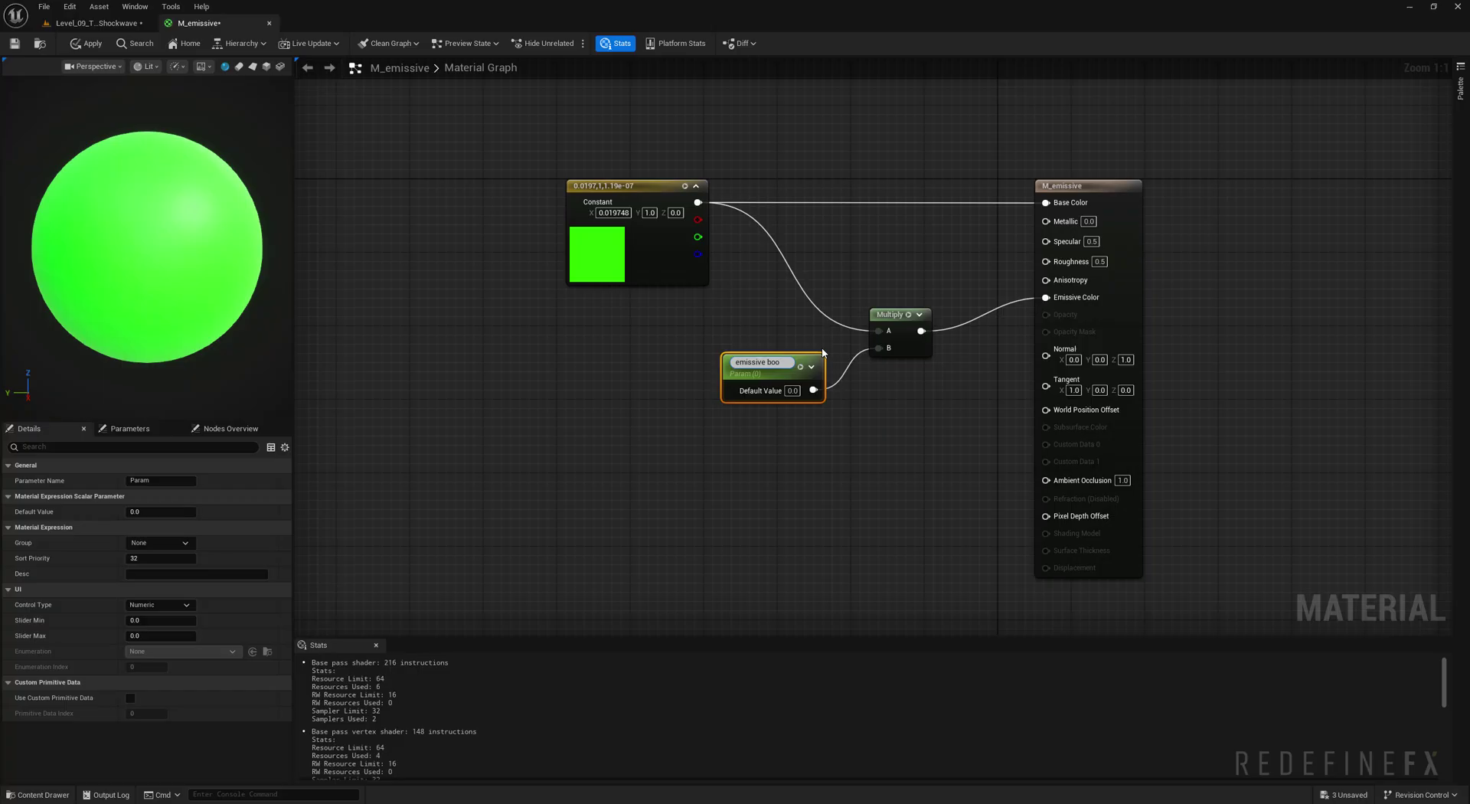
type("emissive boost")
left_click(823, 353)
left_click(15, 43)
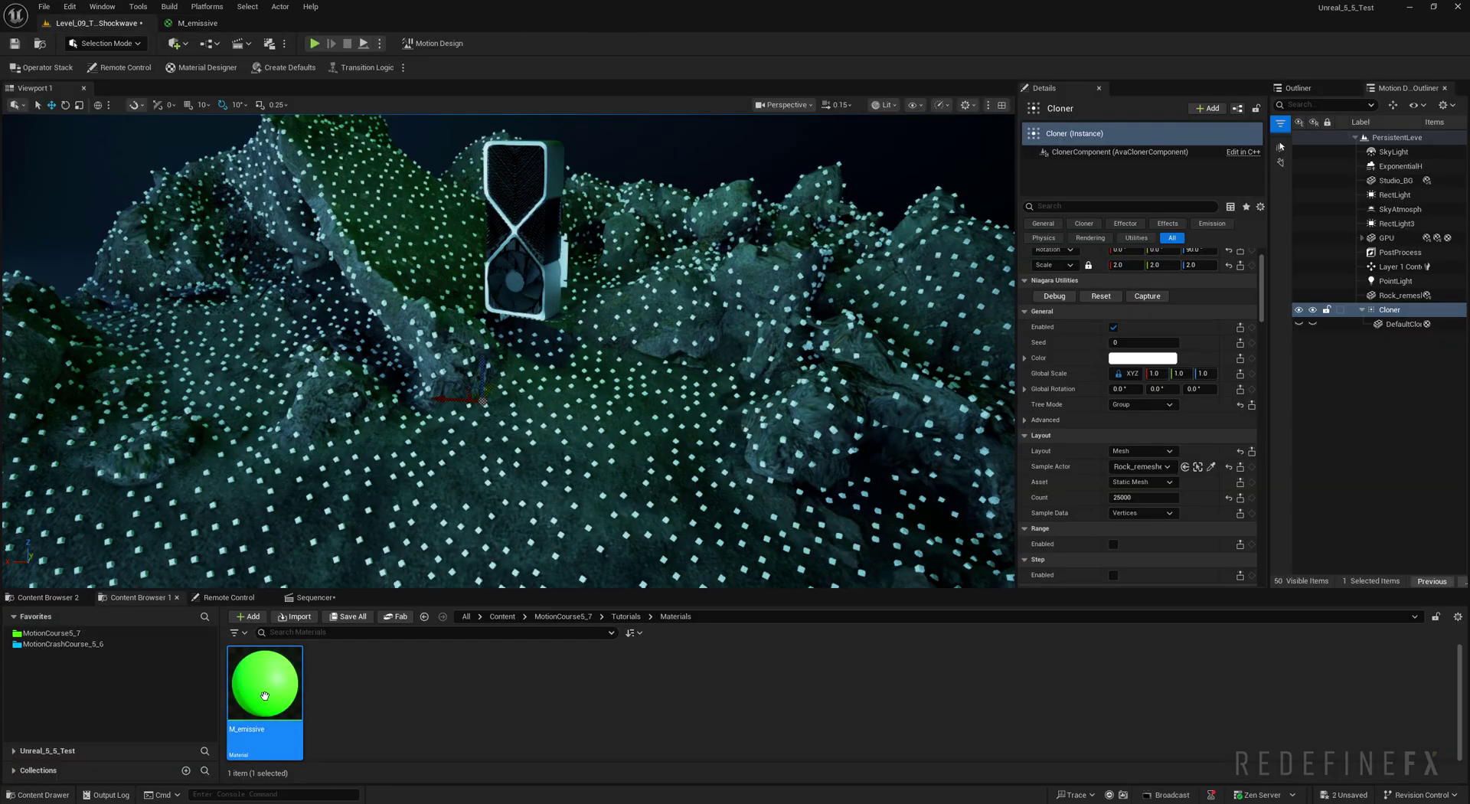
Create a material instance from the M_emissive material and name it MI_emissive.
right_click(265, 689)
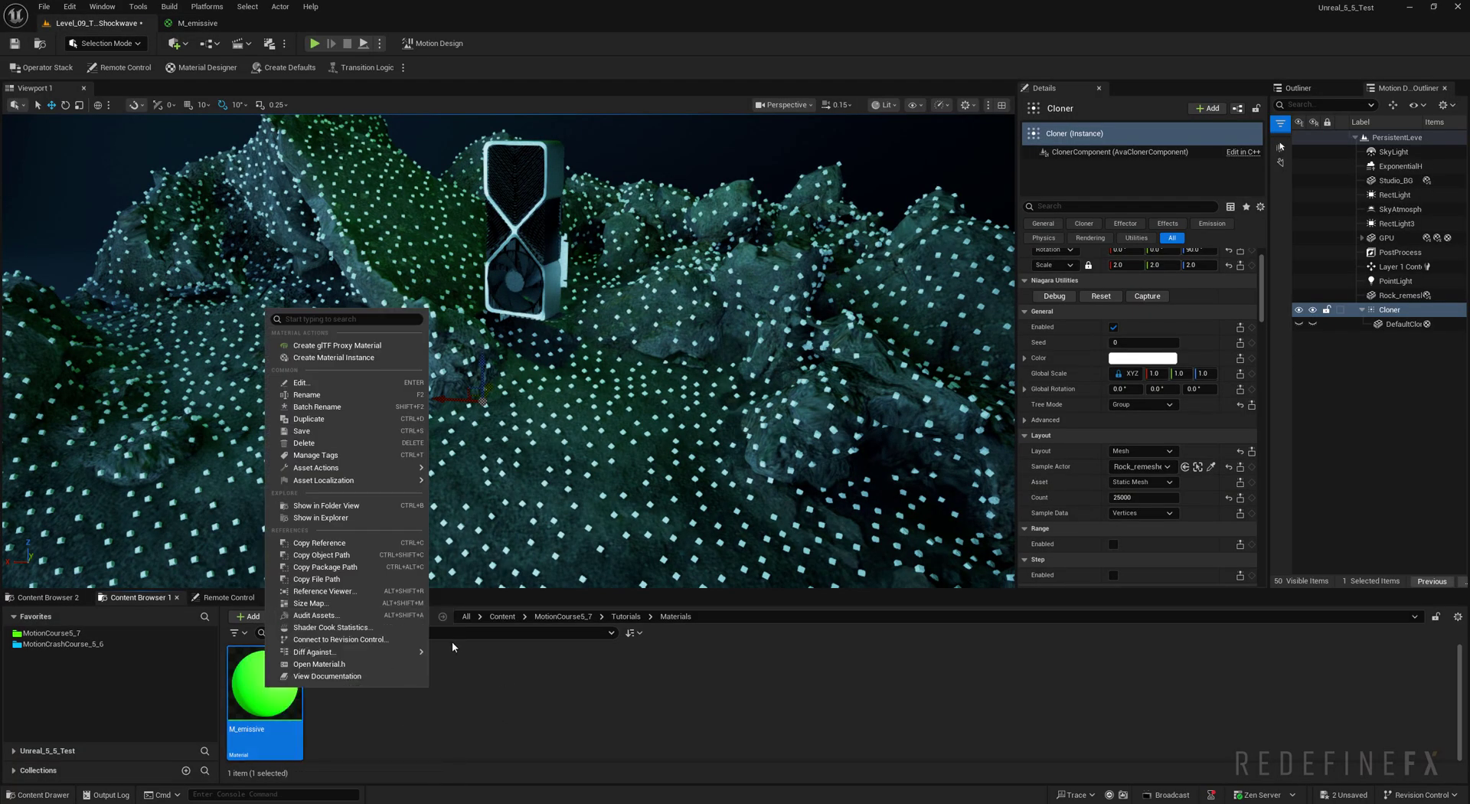
left_click(329, 357)
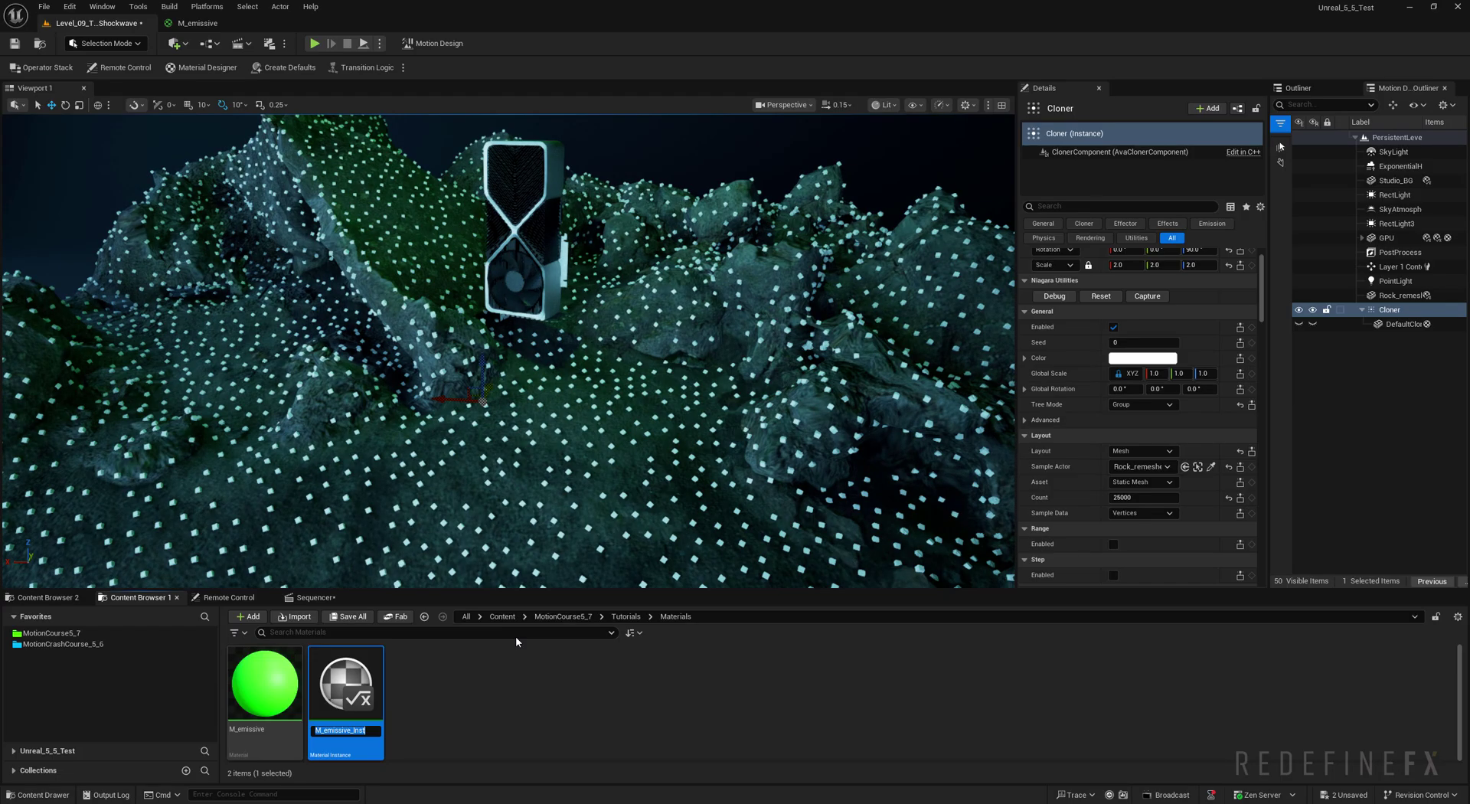
type("MI")
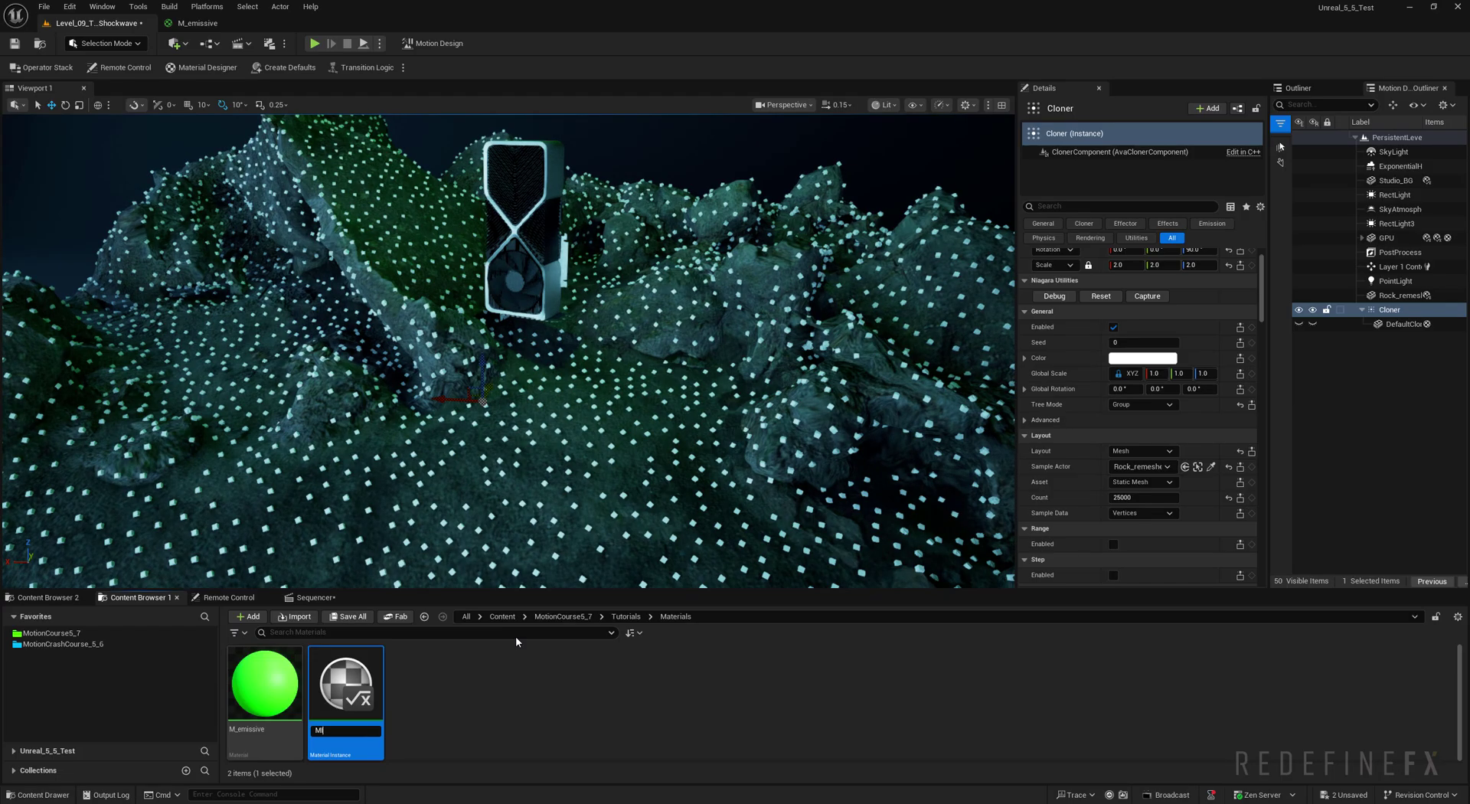
type("_emissive")
key("Return")
Assign the MI_emissive instance to material Element 0 of the cloner's DefaultClone mesh.
left_click(1401, 323)
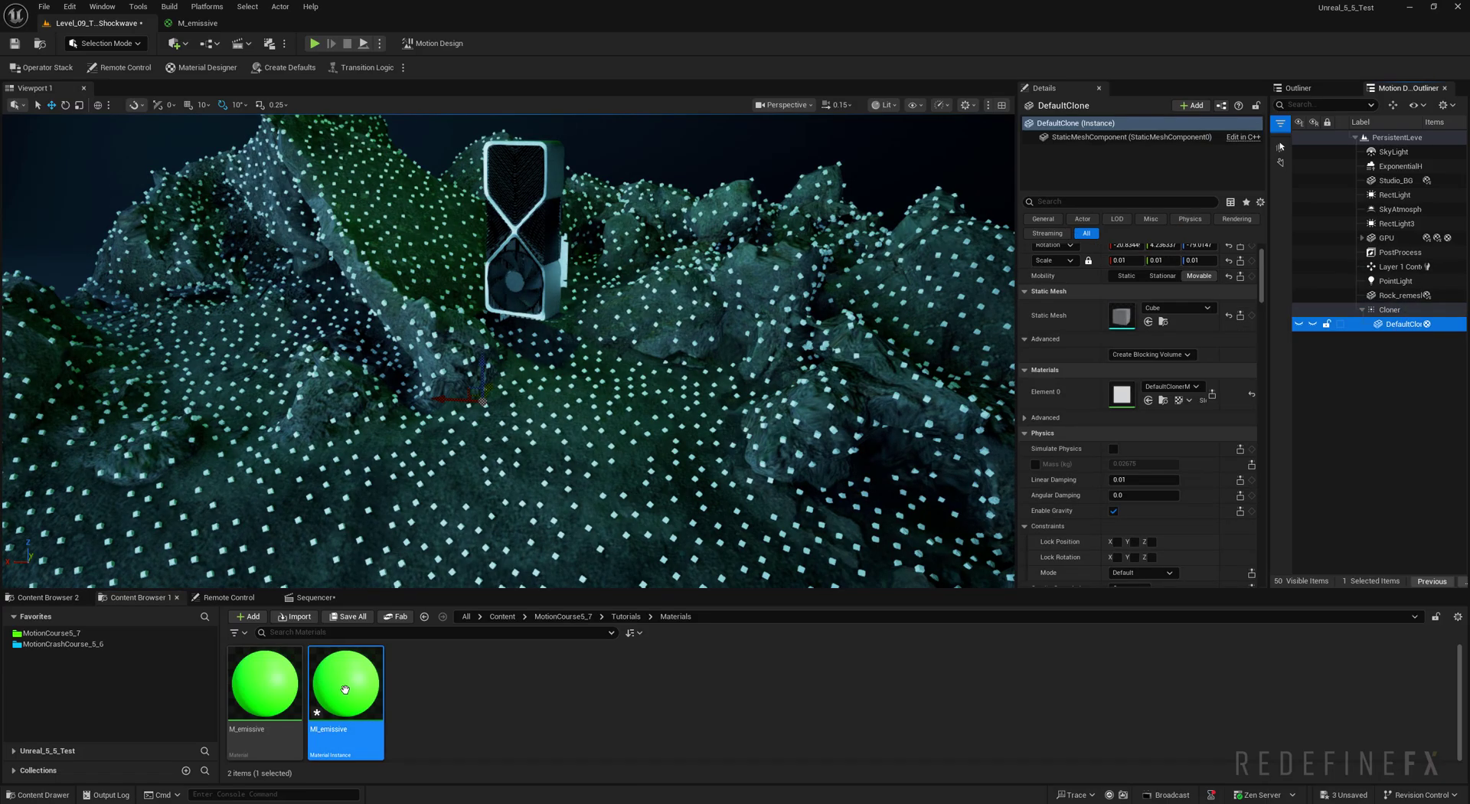
left_click_drag(349, 684, 1123, 394)
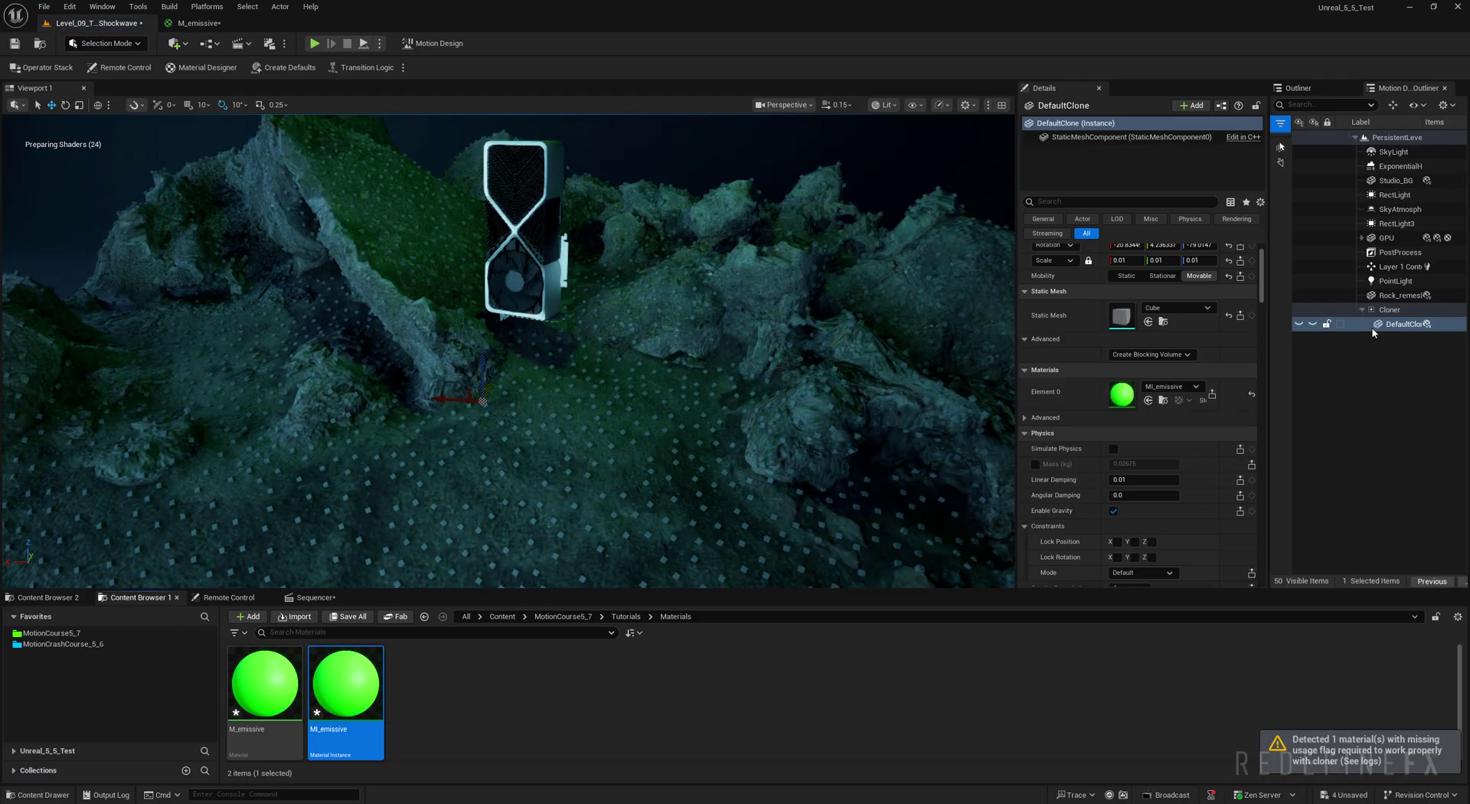
left_click(516, 725)
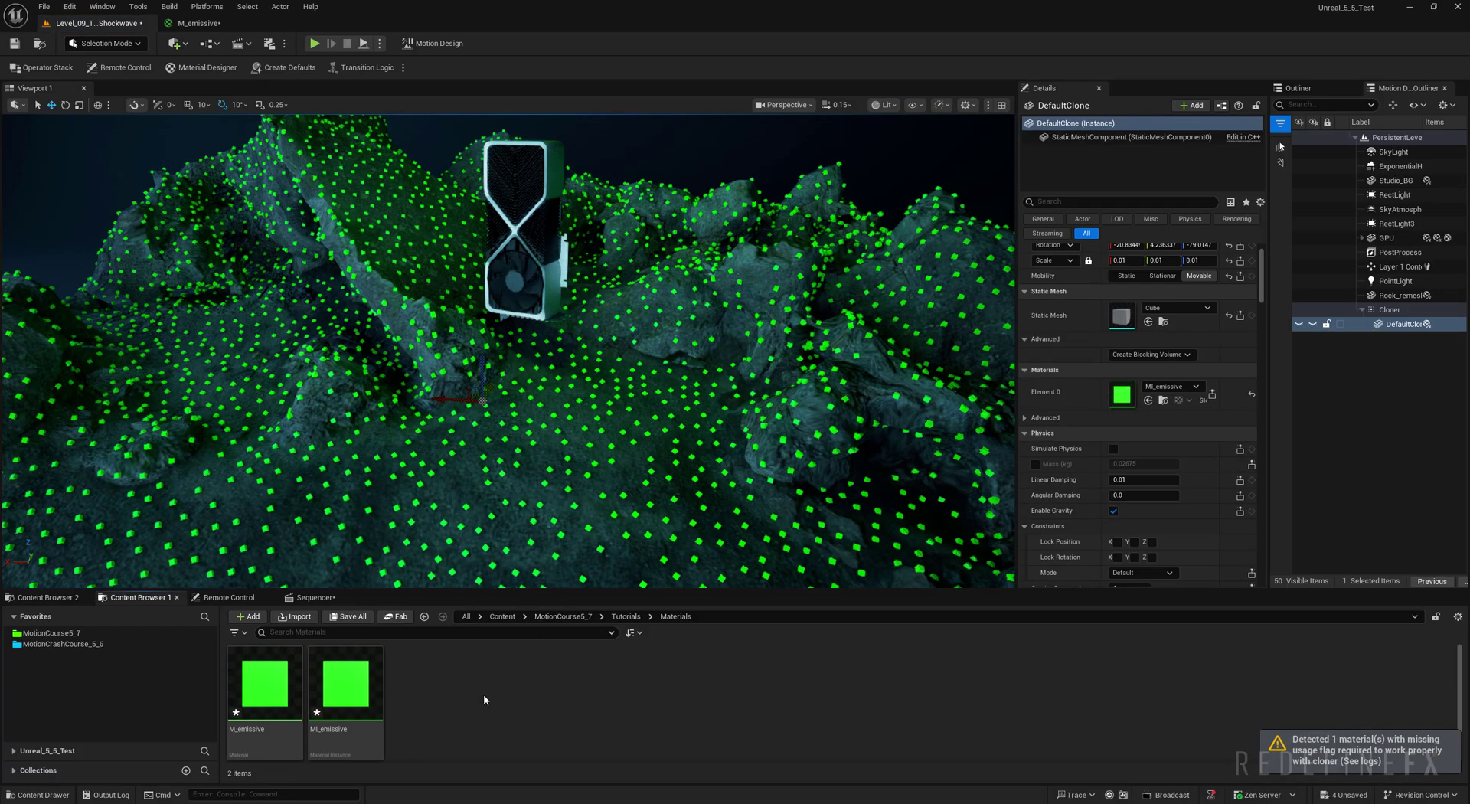
In the MI_emissive instance, enable the emissive boost parameter and raise it until the clones glow brightly.
left_click(349, 676)
double_click(349, 675)
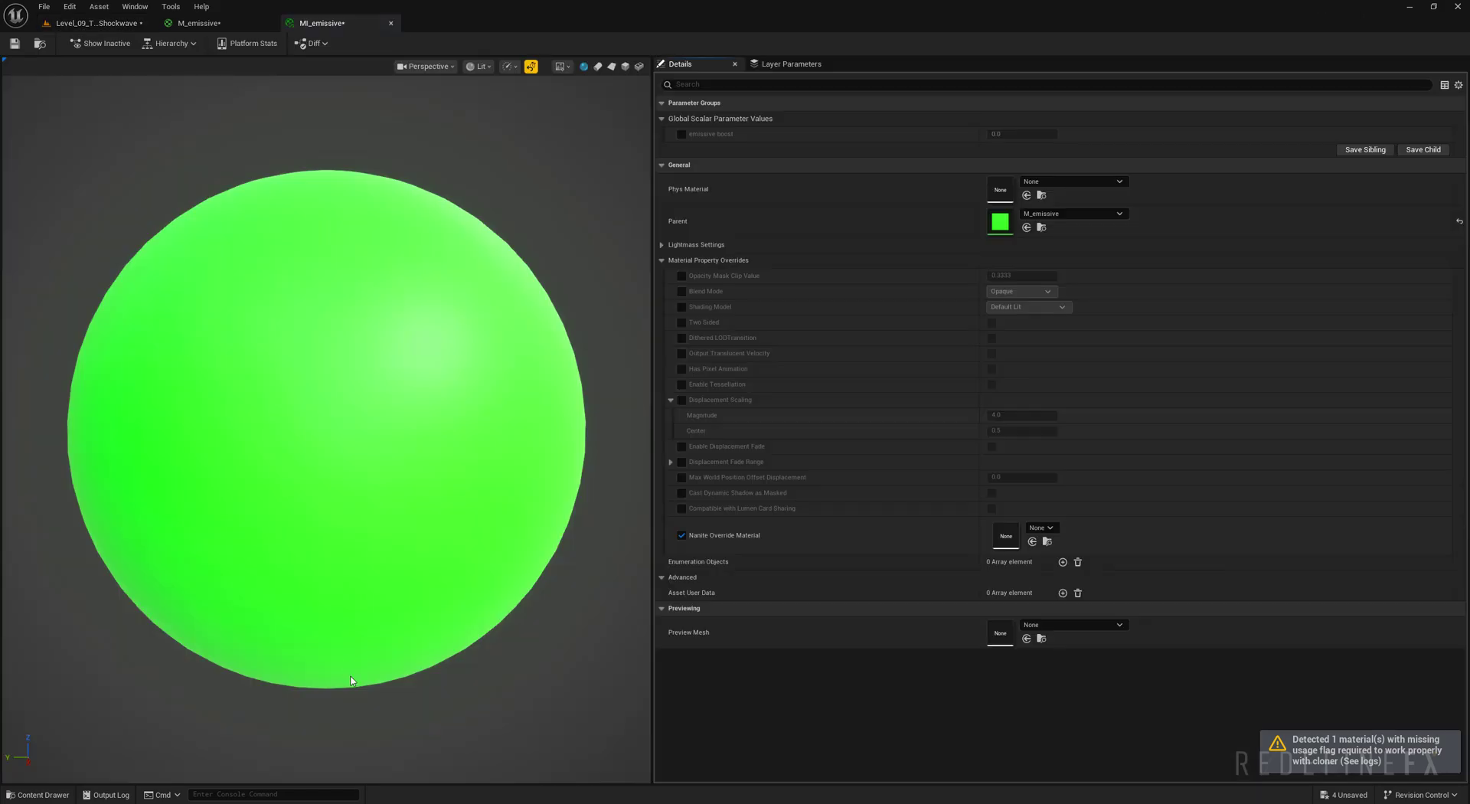
left_click_drag(1112, 329, 1074, 329)
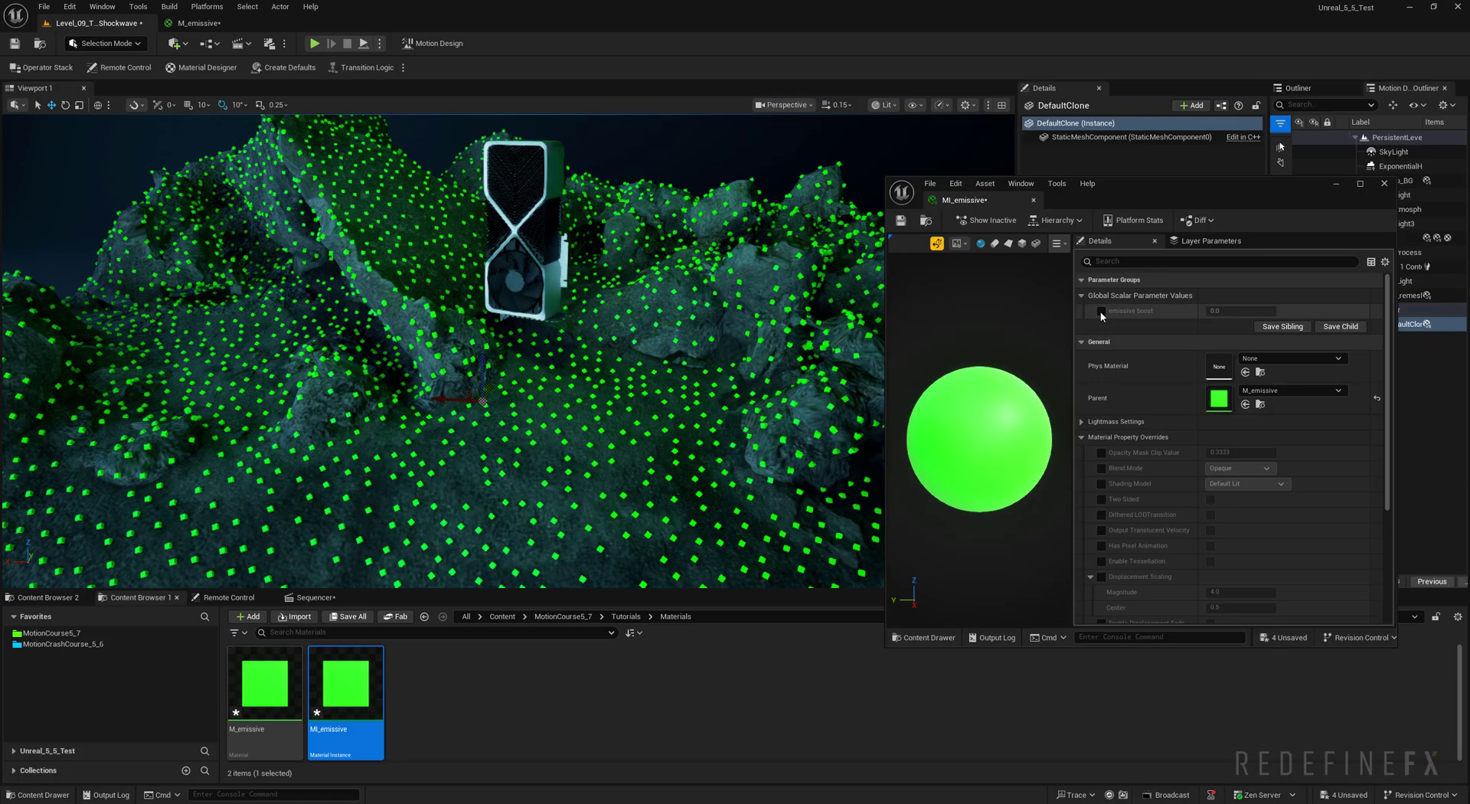
mouse_move(1208, 311)
left_mouse_down()
mouse_move(1301, 311)
mouse_move(1225, 310)
left_mouse_up()
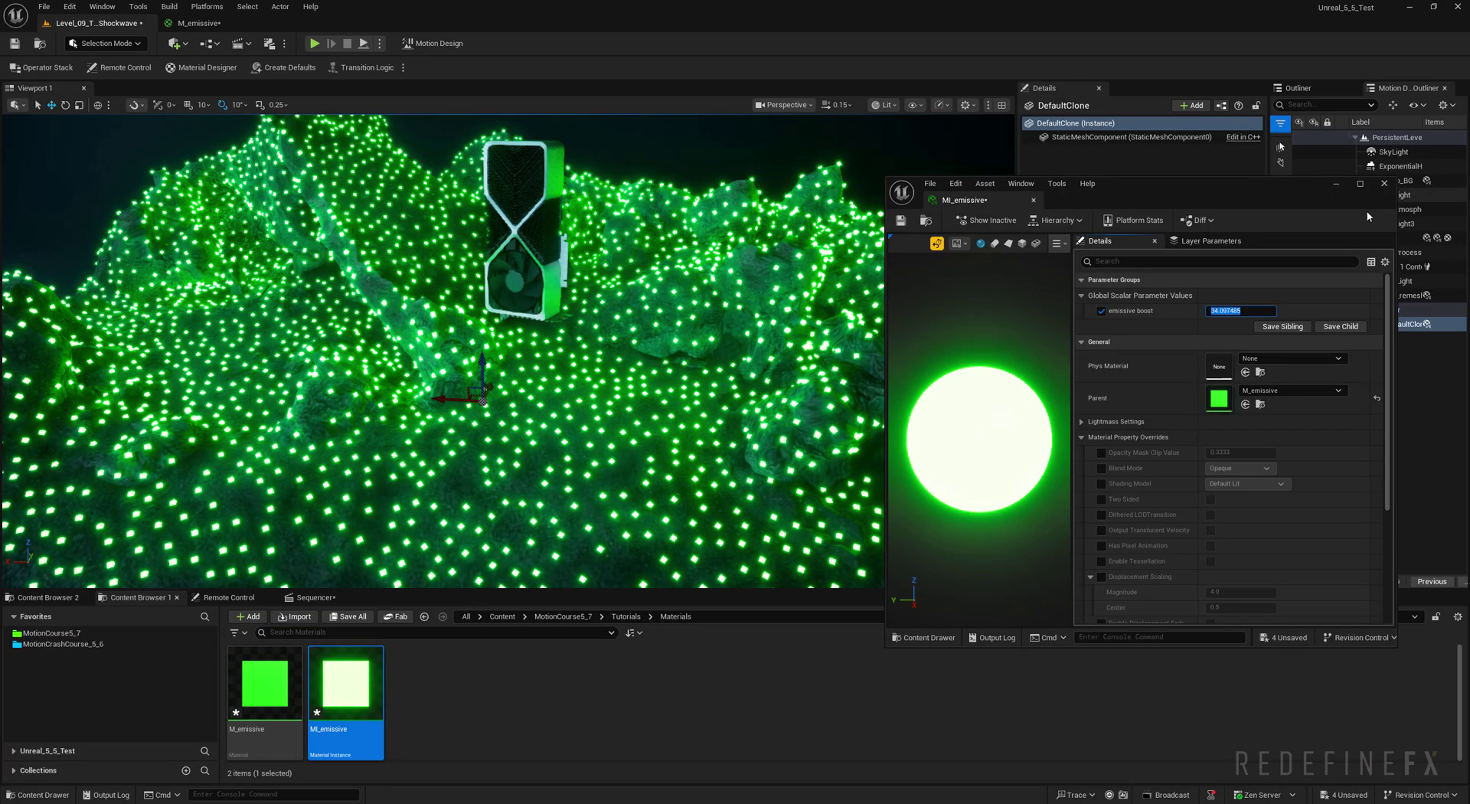
left_click(1337, 184)
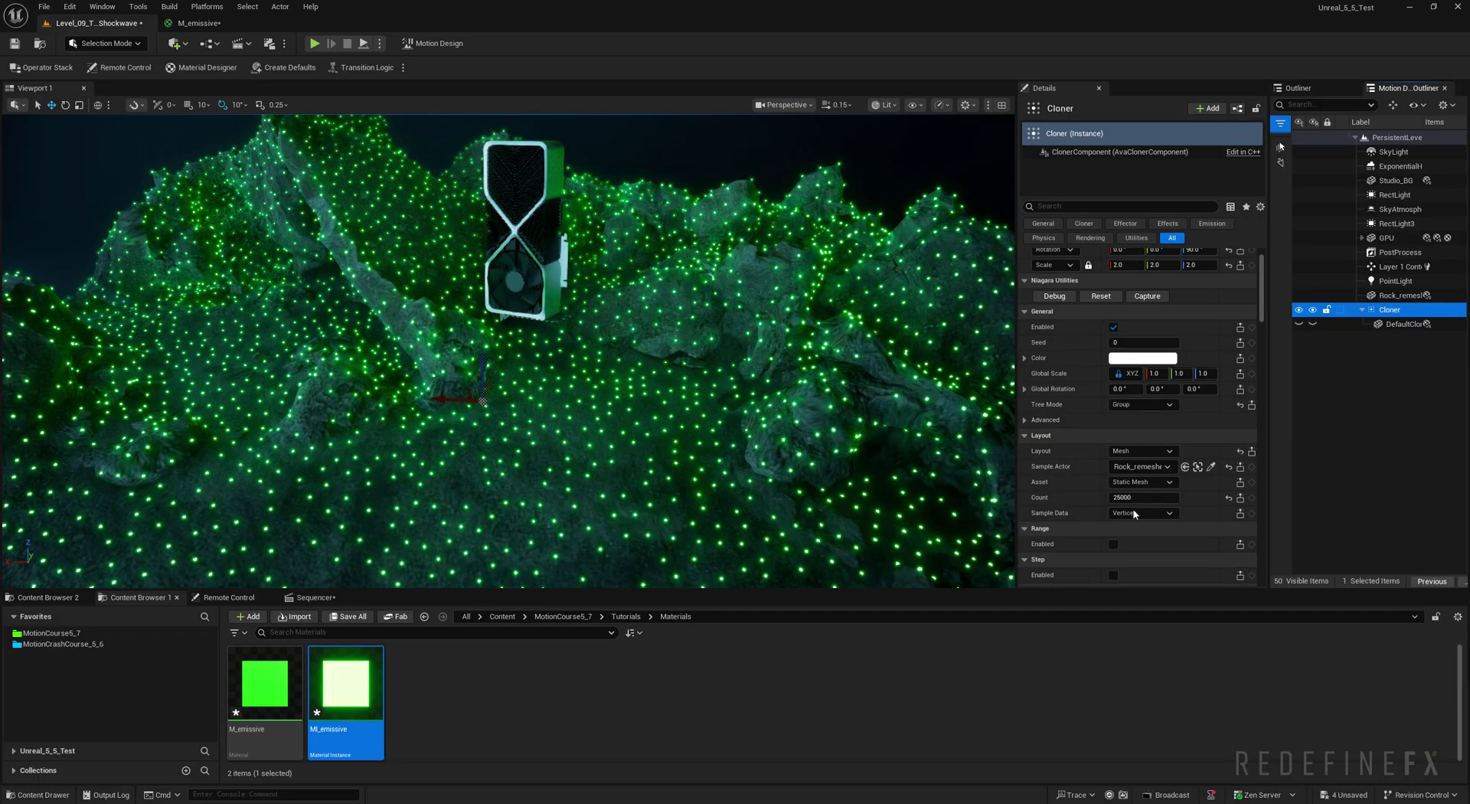
Set the cloner's count to 120000 and its sample data to Triangles.
left_click(1137, 495)
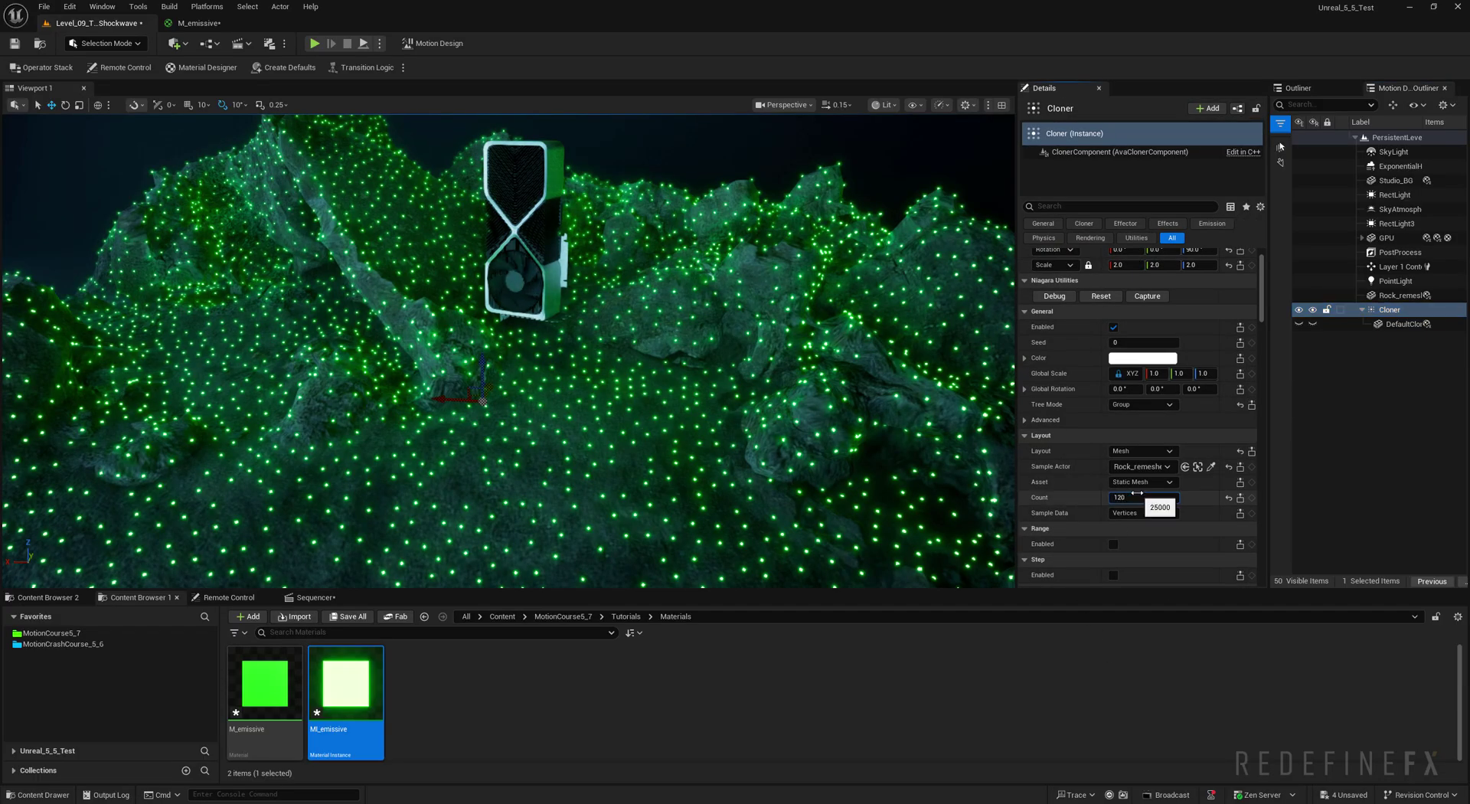
key("Return")
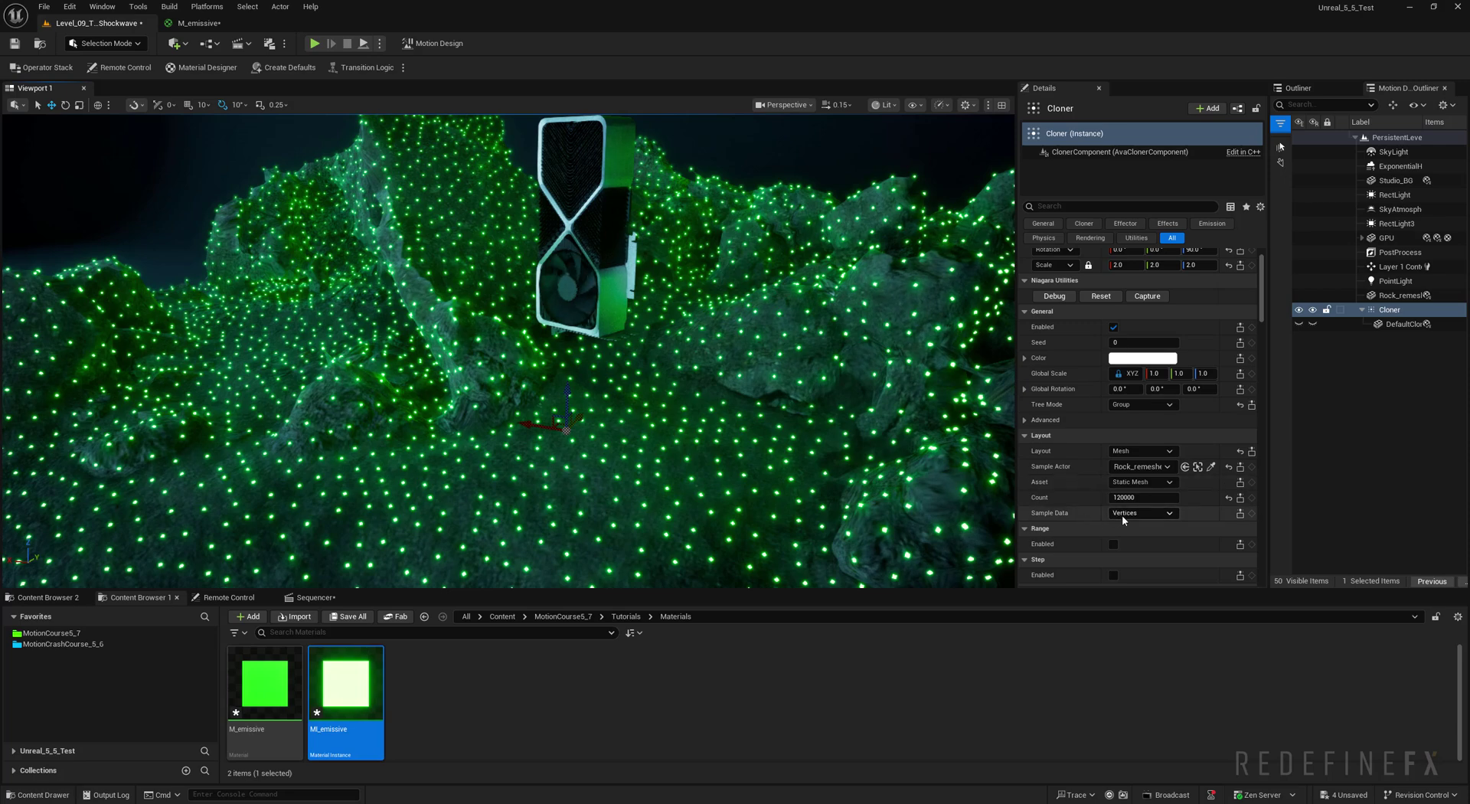
right_click_drag(685, 398, 684, 438)
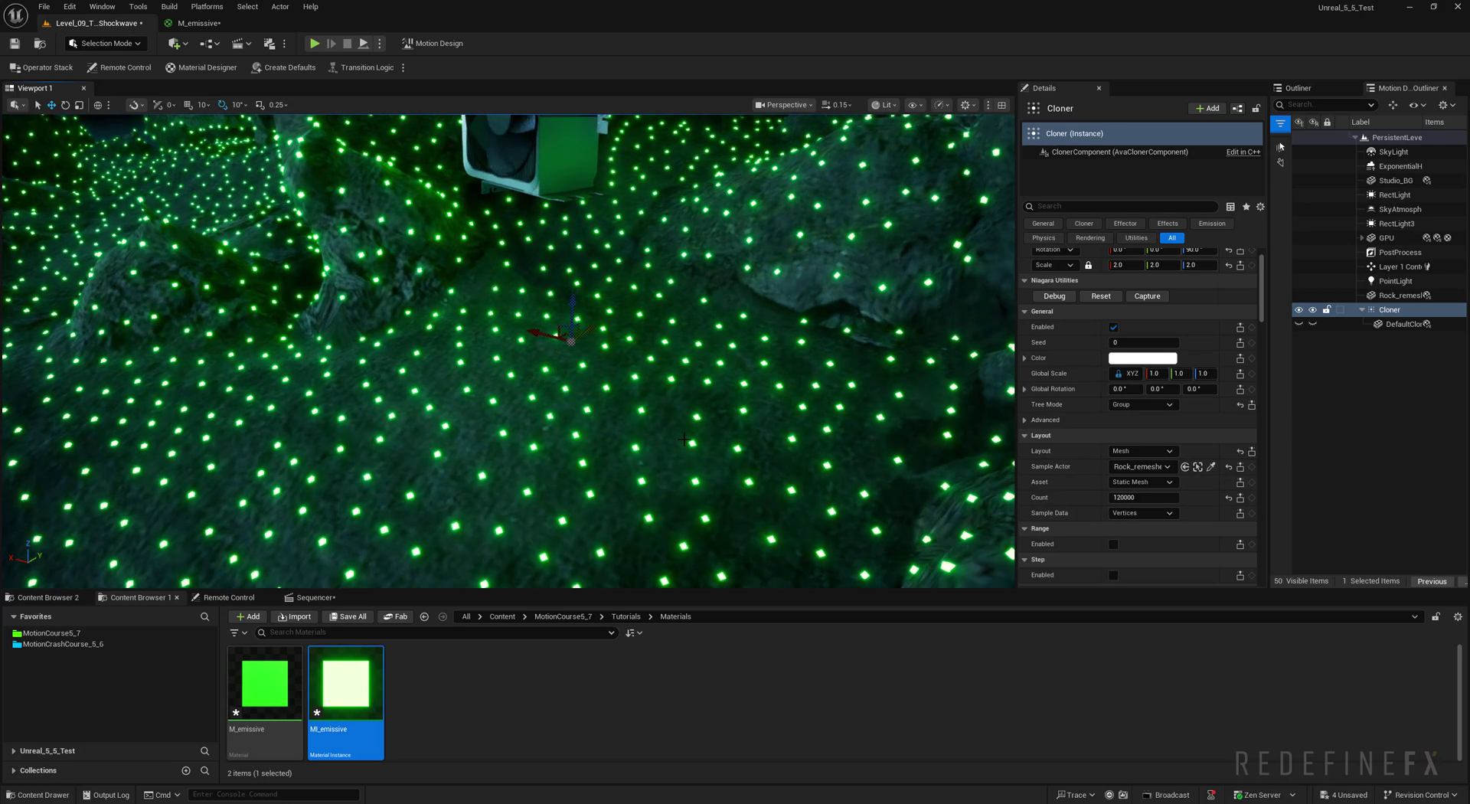
scroll(684, 439, "up", 1)
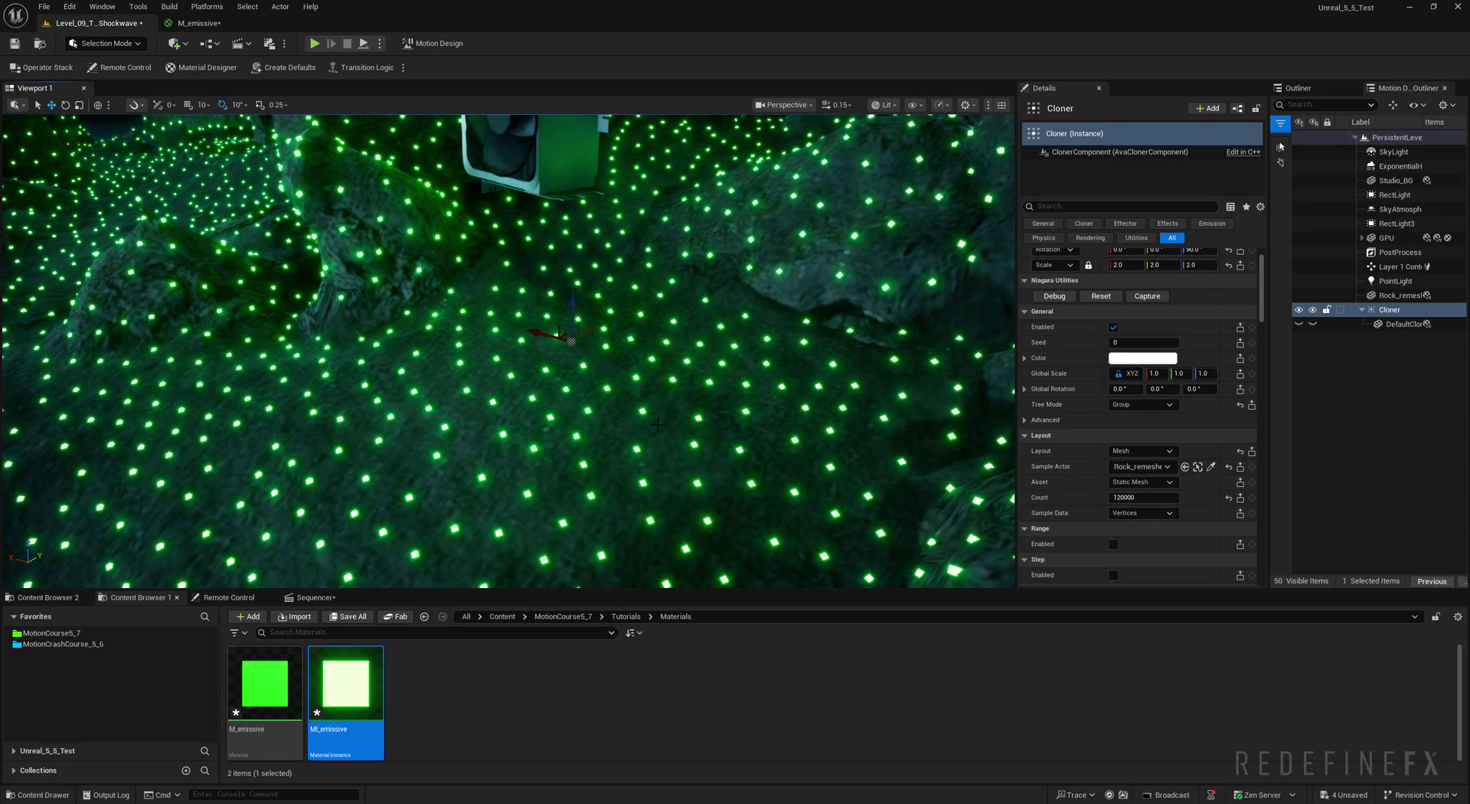
left_click(1115, 515)
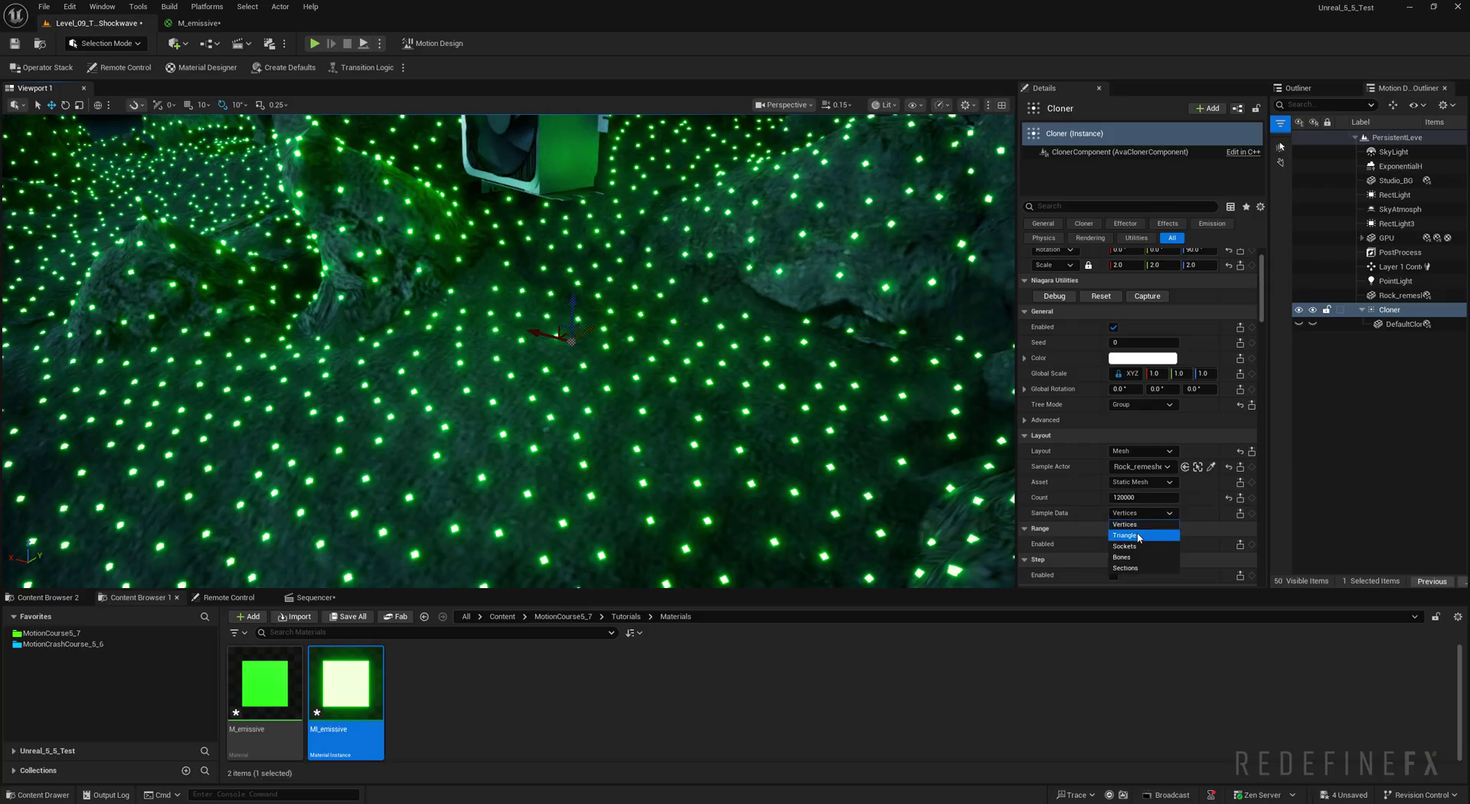
left_click(1133, 534)
right_click_drag(508, 350, 528, 284)
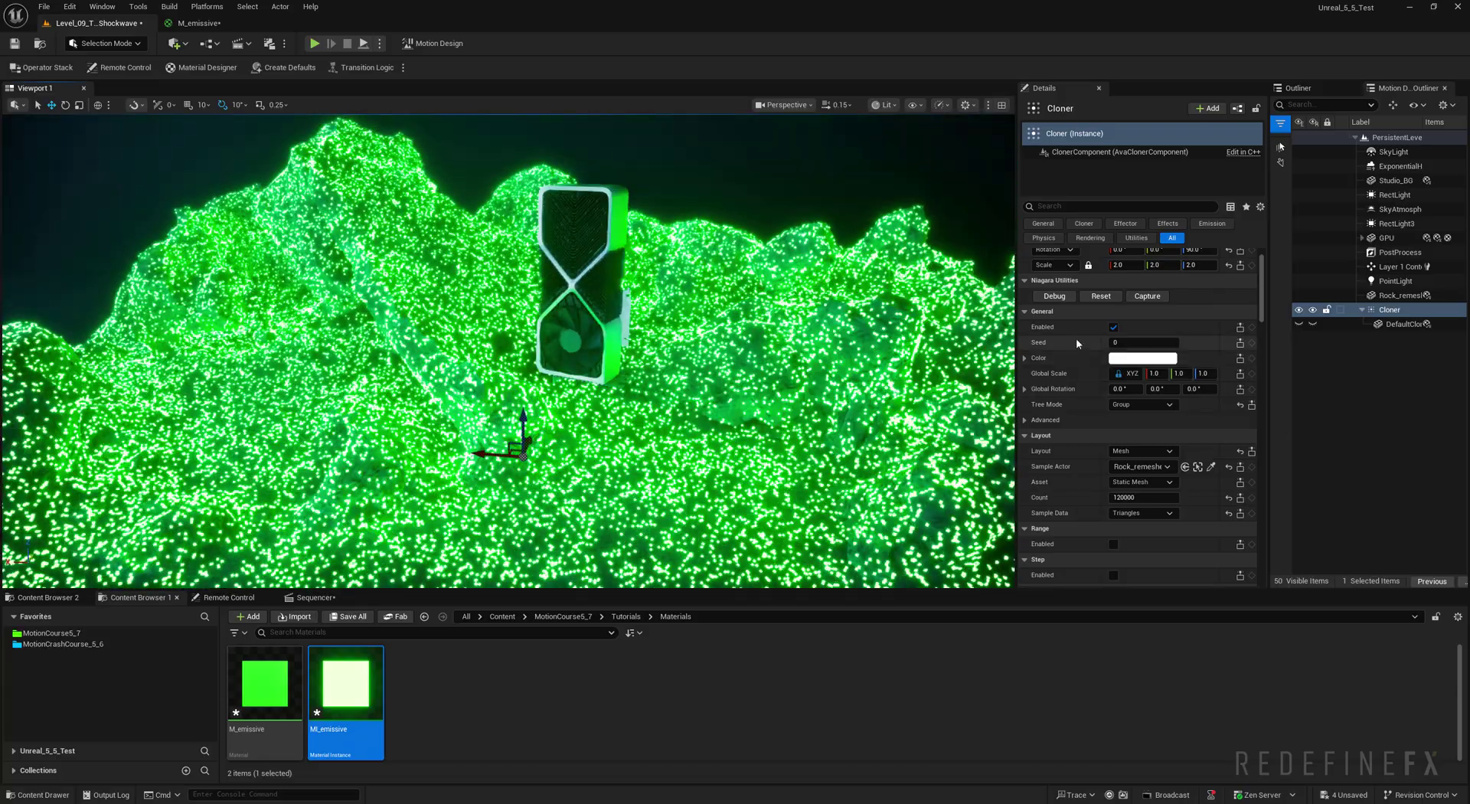
Add an effector to the cloner and set its shape to Unbound.
left_click(1125, 224)
left_click(1072, 287)
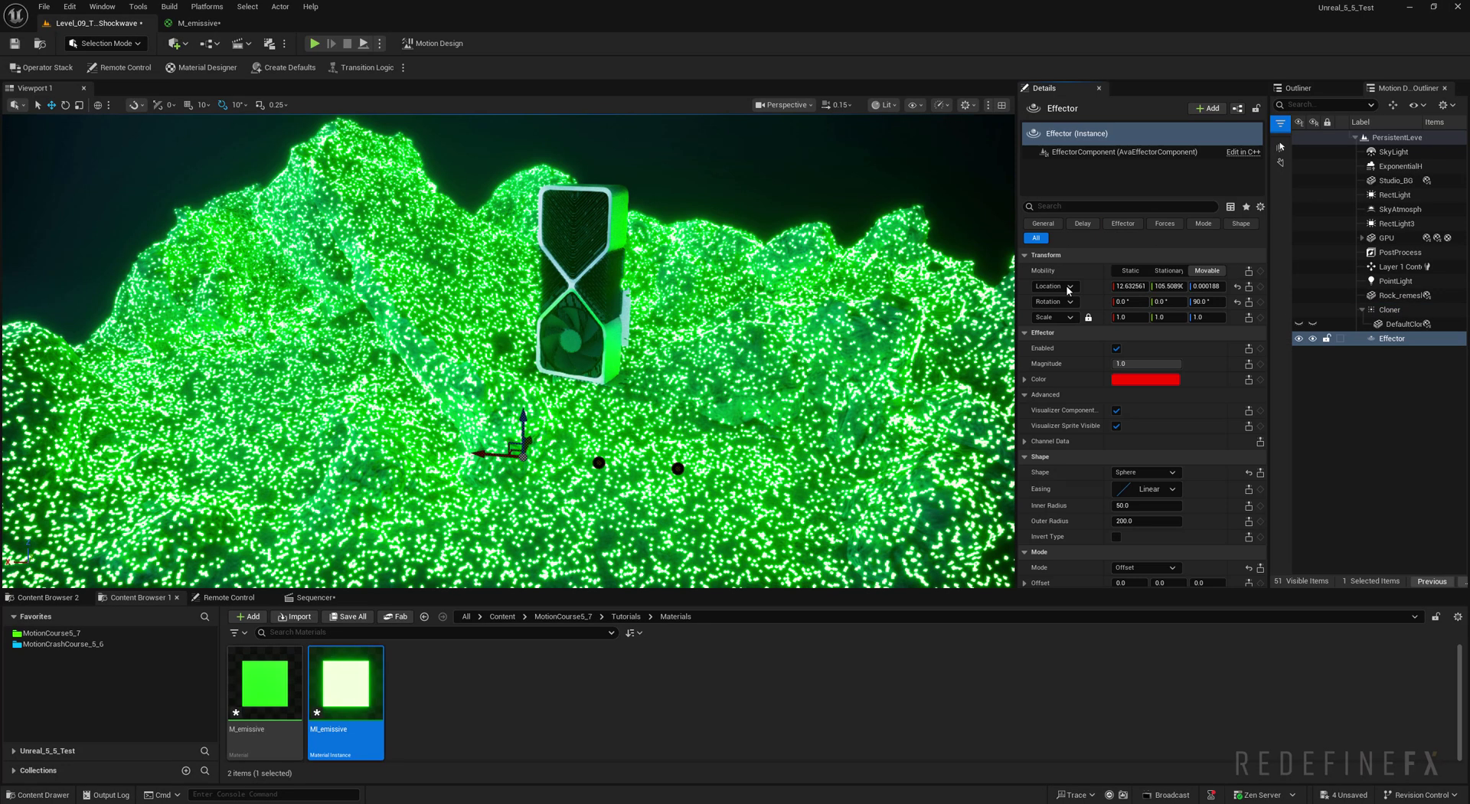
scroll(1102, 344, "down", 2)
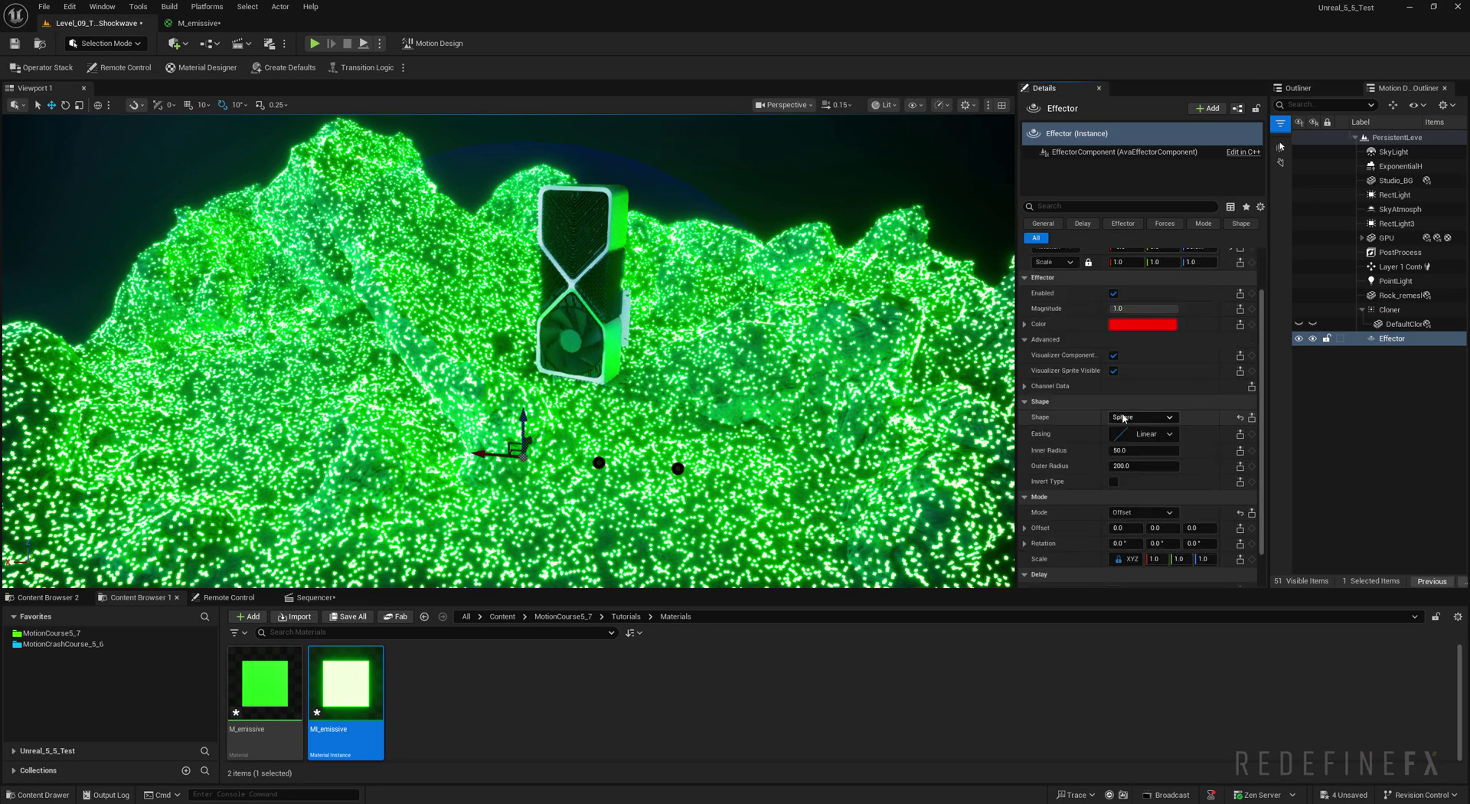
left_click(1141, 417)
left_click(1138, 462)
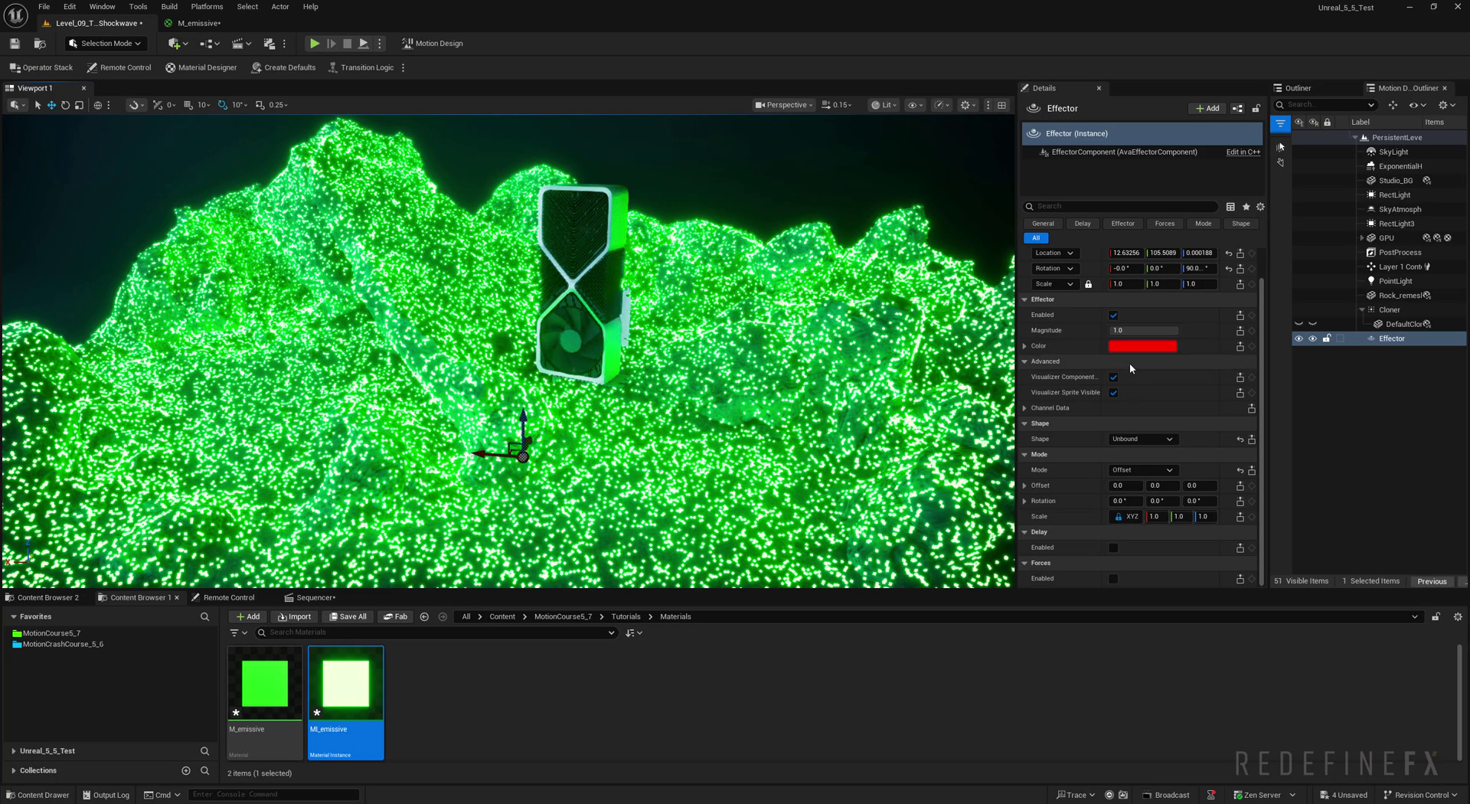
Set the effector's mode to Procedural with the Circular Wave pattern.
left_click(1133, 471)
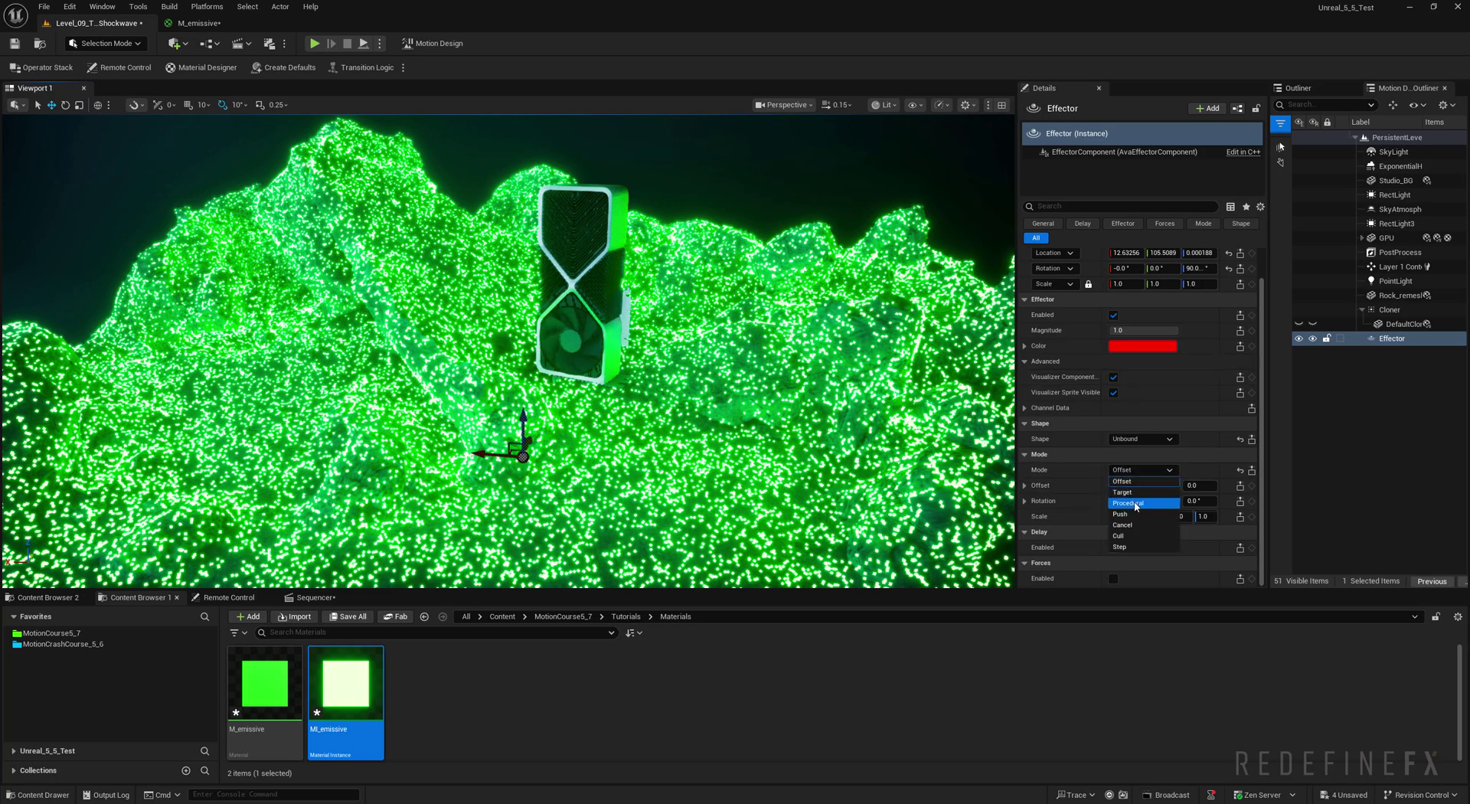
left_click(1135, 503)
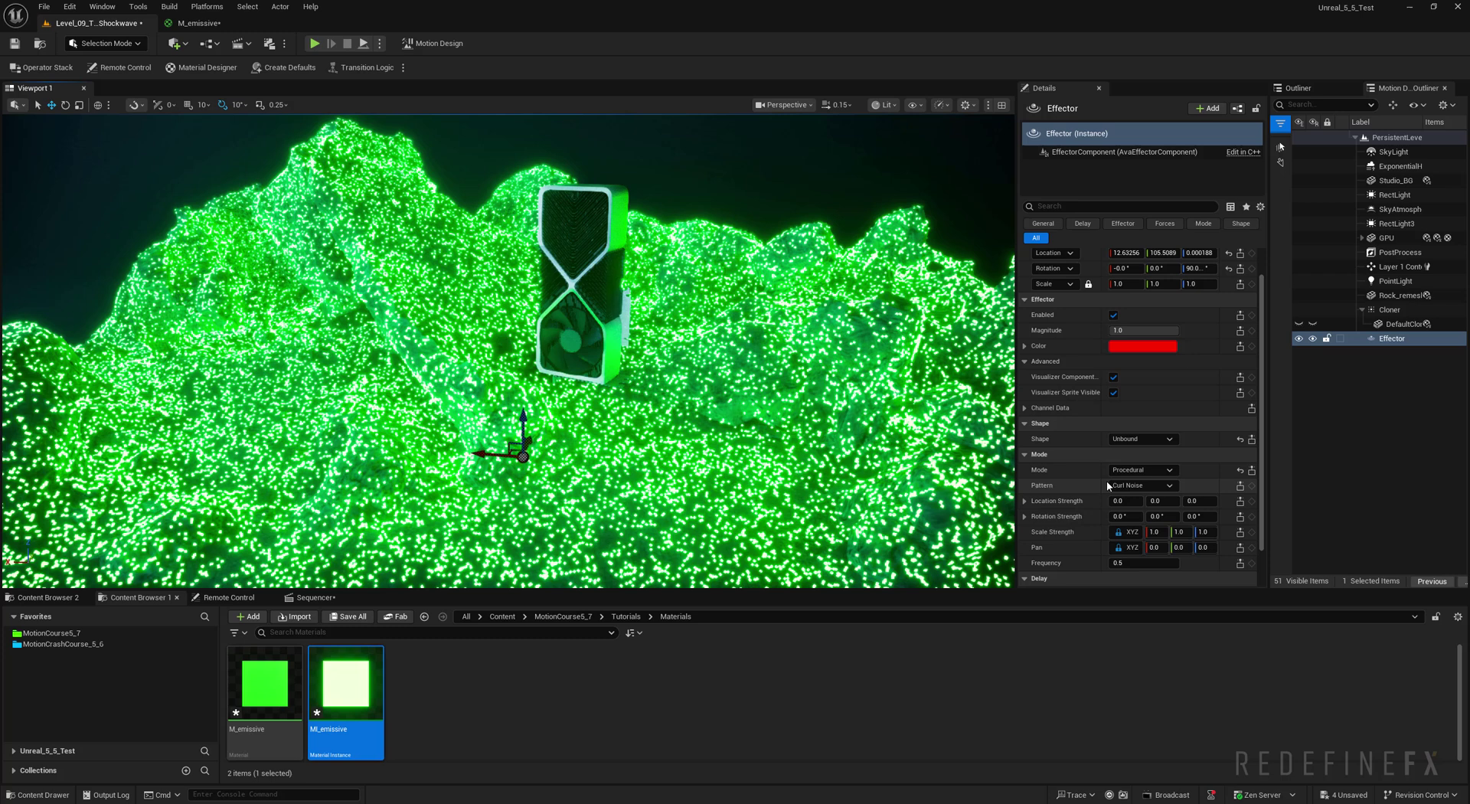
left_click(1123, 486)
left_click(1140, 518)
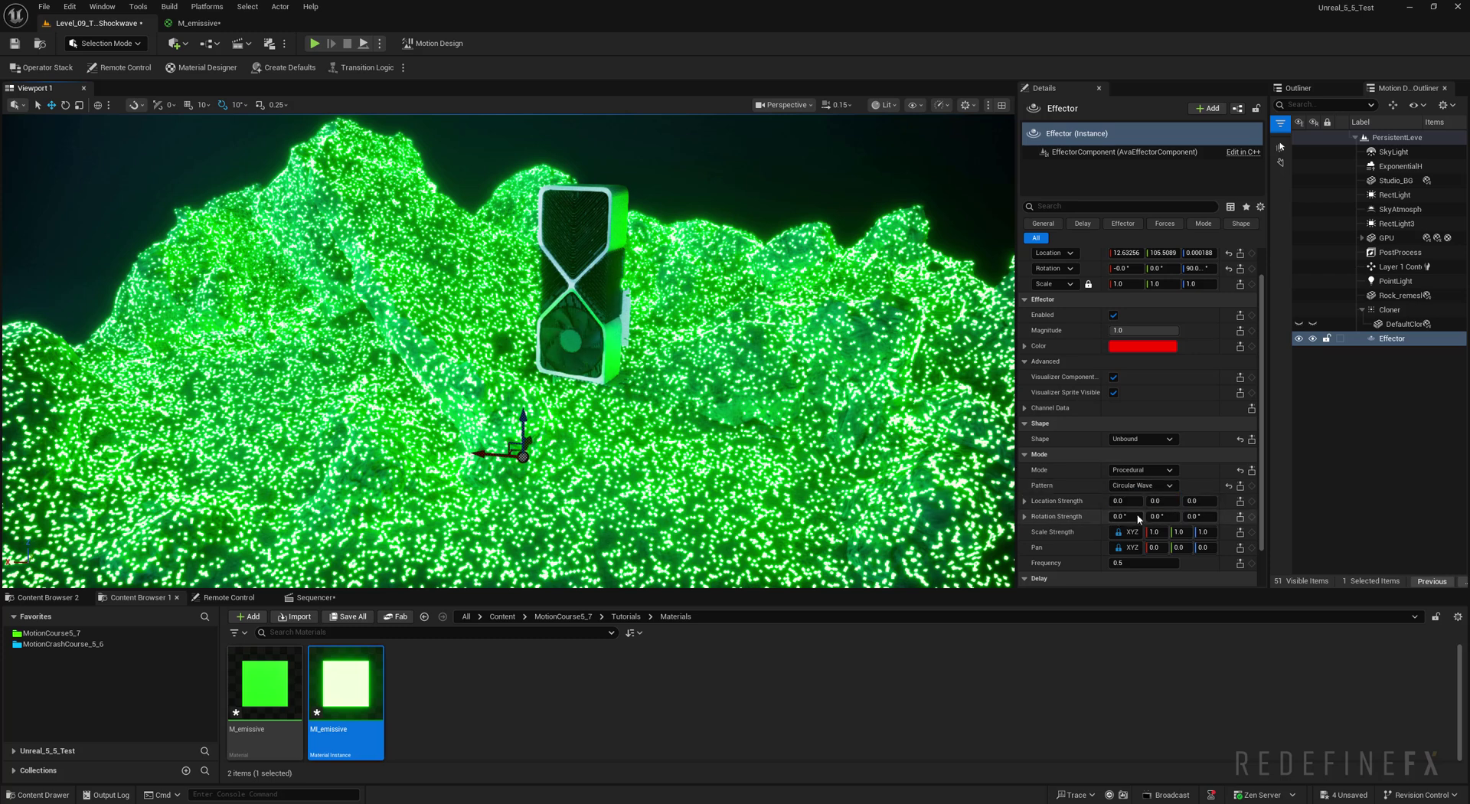
Set the effector's scale strength to 0 on all axes and its frequency to about 22.55.
scroll(1092, 444, "down", 1)
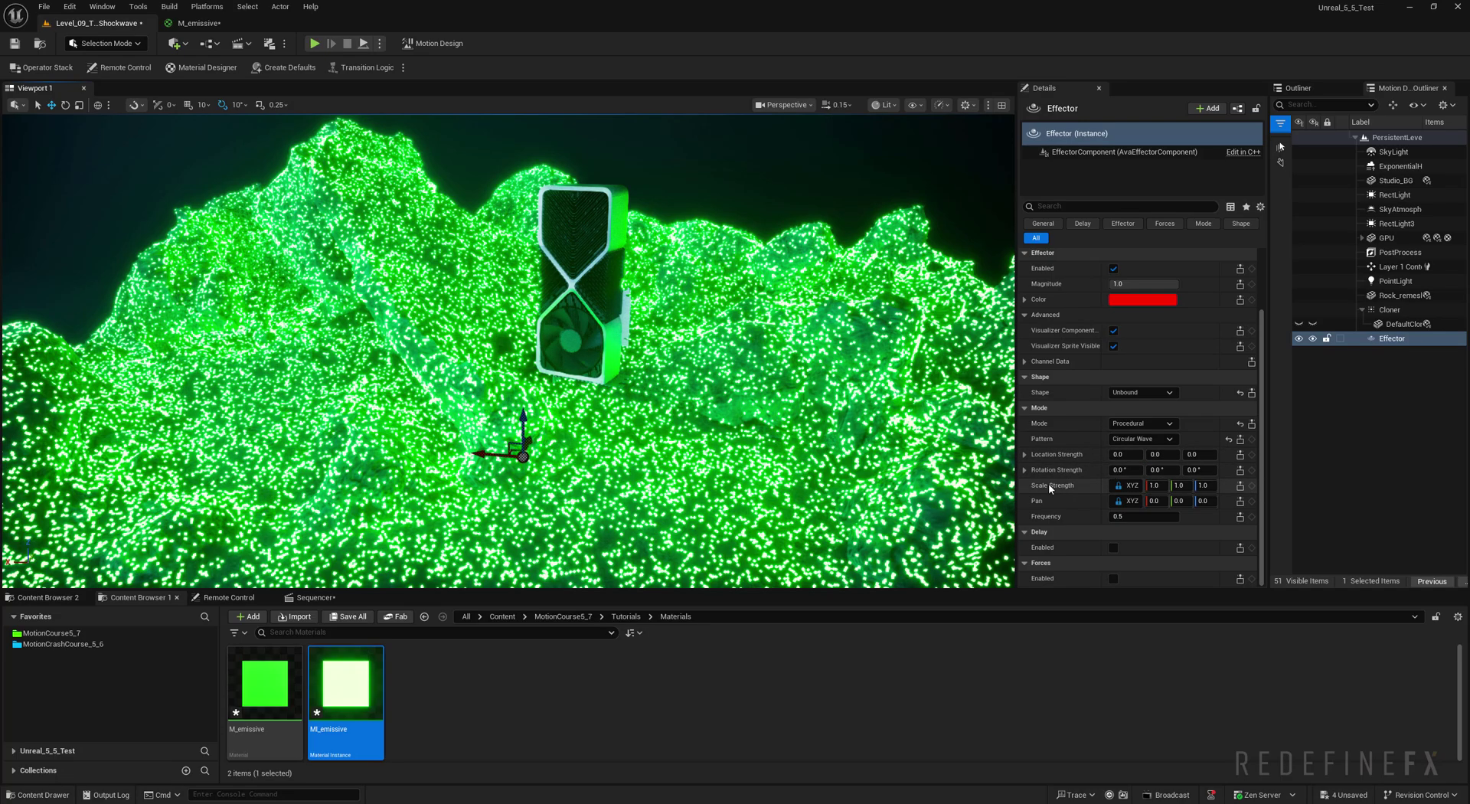
right_click_drag(843, 429, 753, 496)
mouse_move(700, 350)
right_mouse_down()
mouse_move(690, 337)
mouse_move(699, 350)
right_mouse_up()
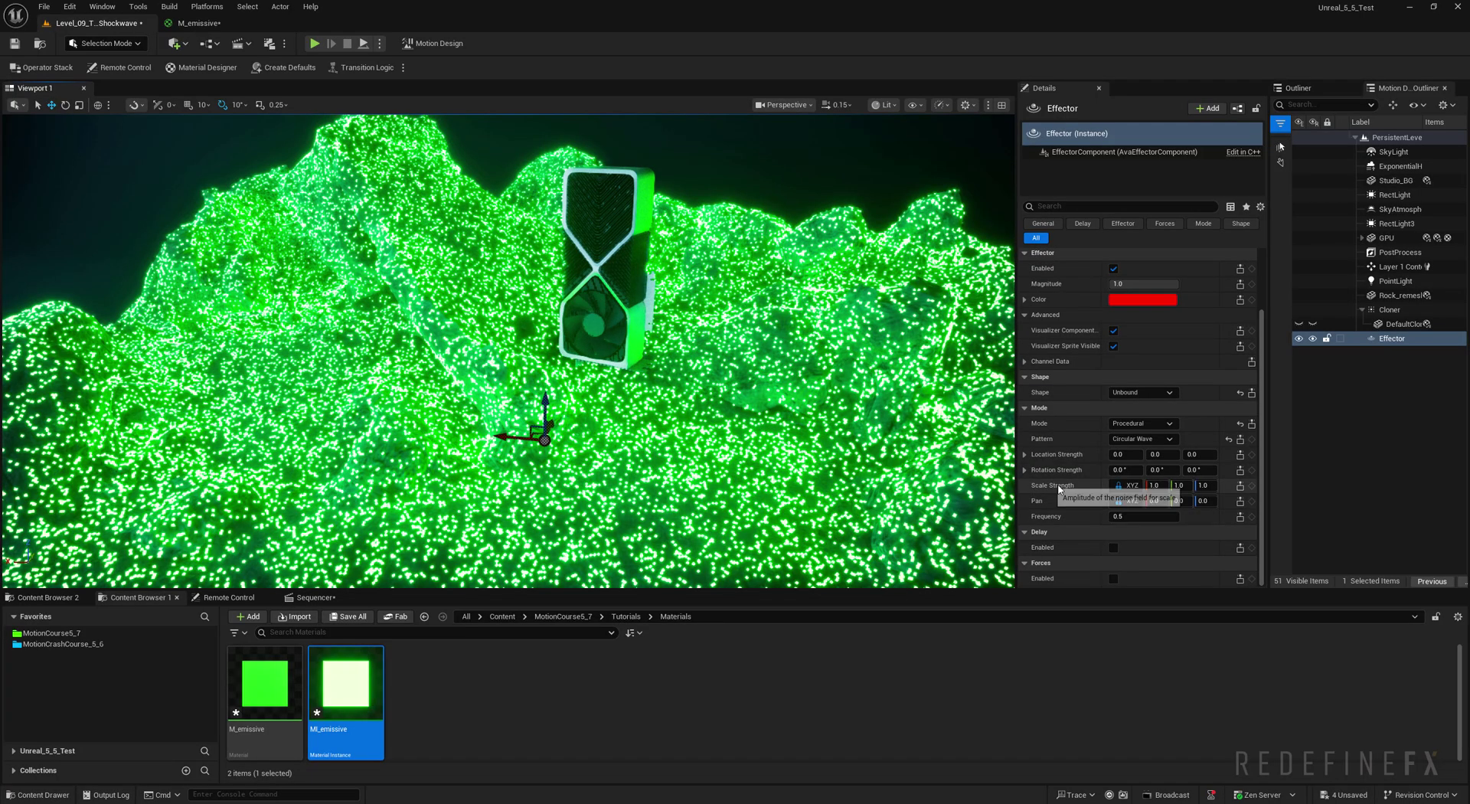
key("Return")
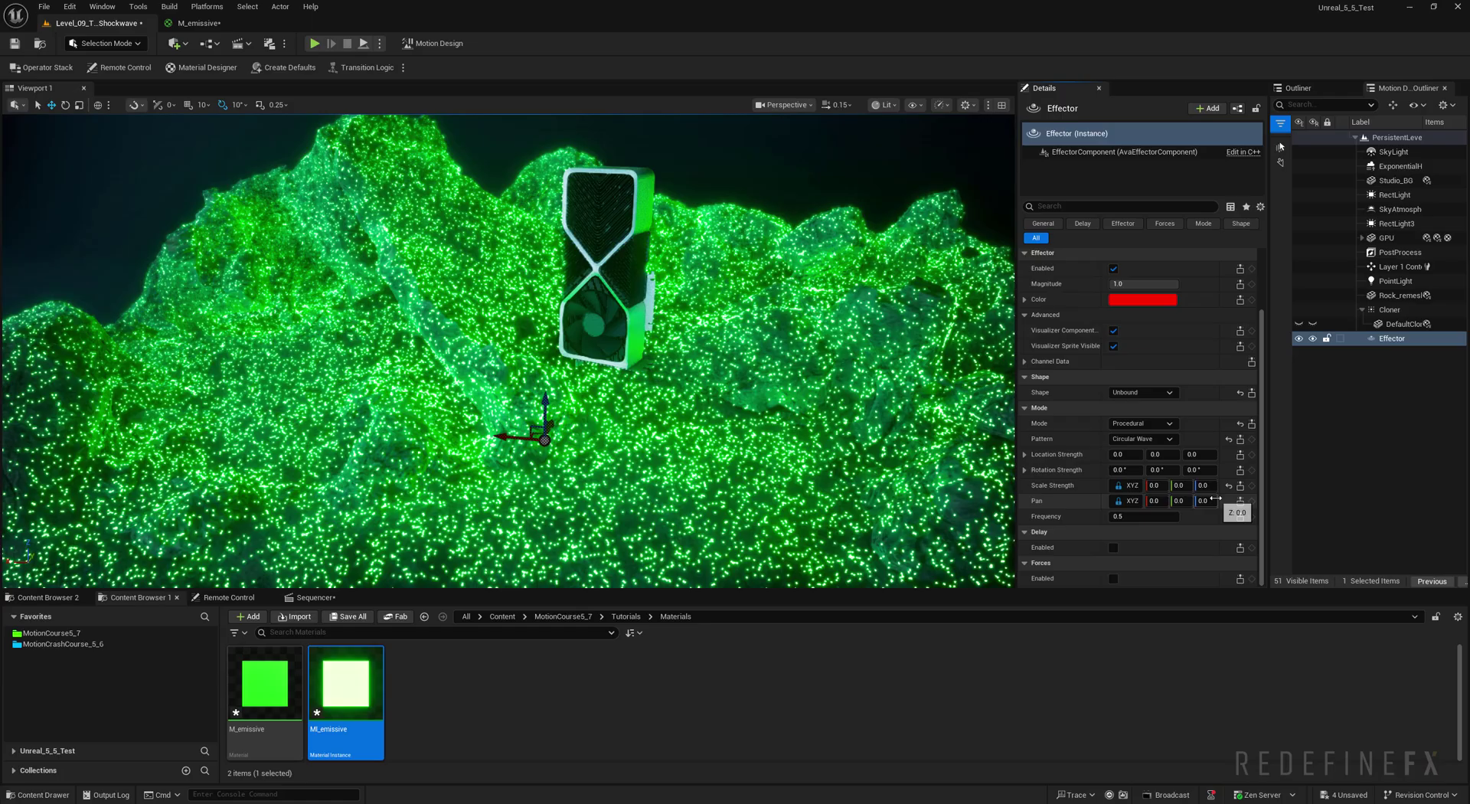
left_click_drag(1120, 516, 1234, 516)
right_click_drag(508, 351, 507, 230)
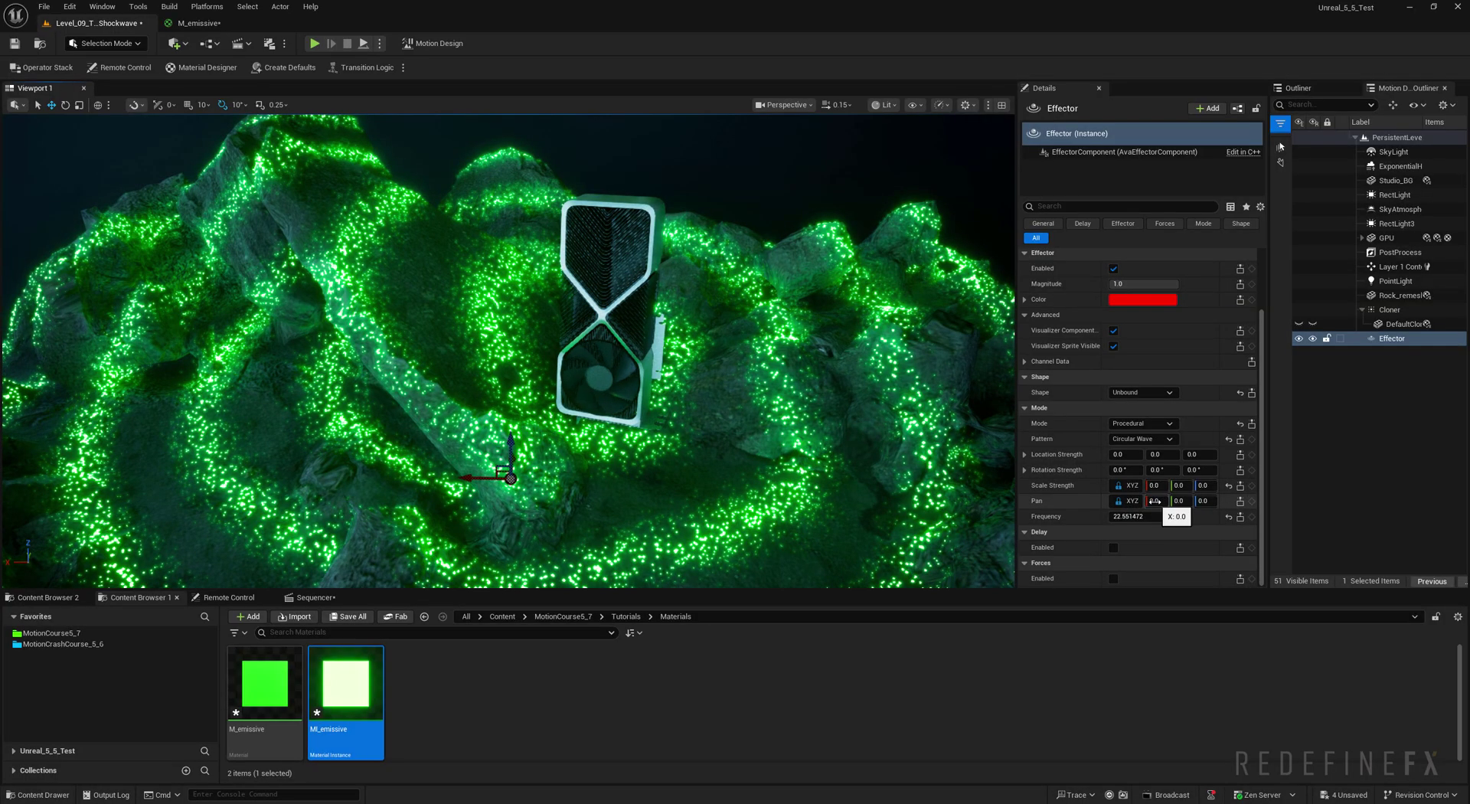
Set the effector's pan to 20 on all axes and reduce it to 10.
type("20")
key("Return")
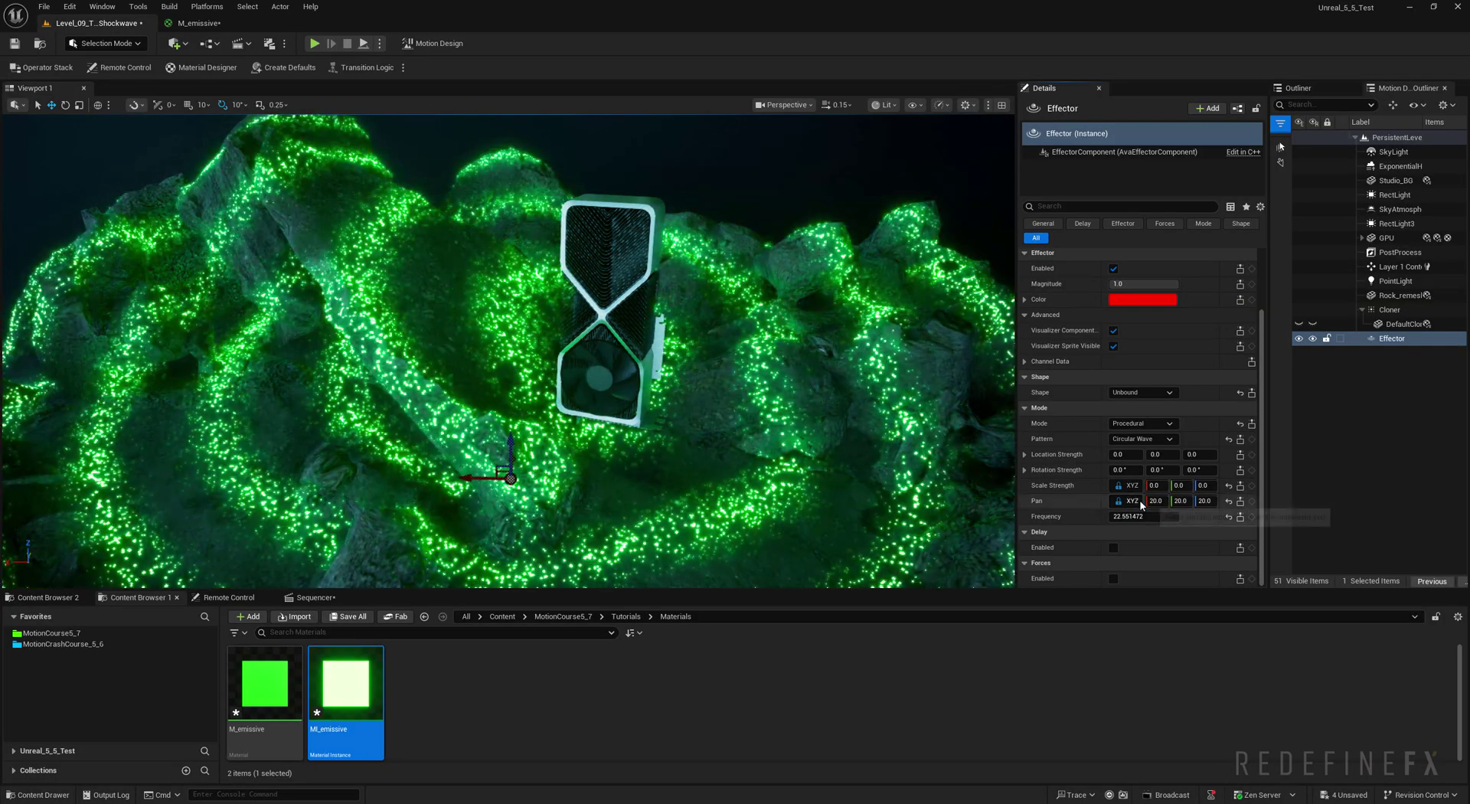
left_click(1157, 501)
type("10")
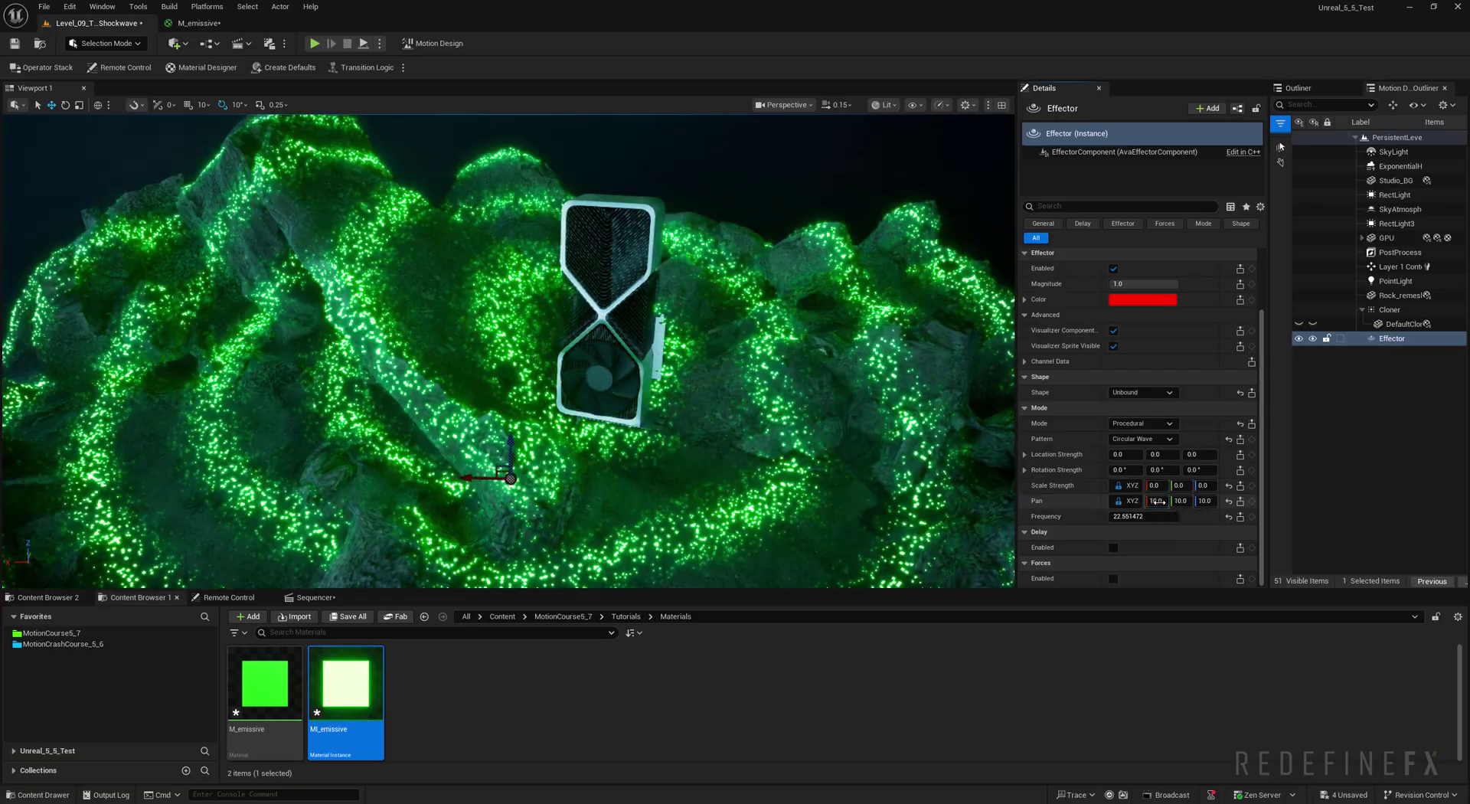
key("Return")
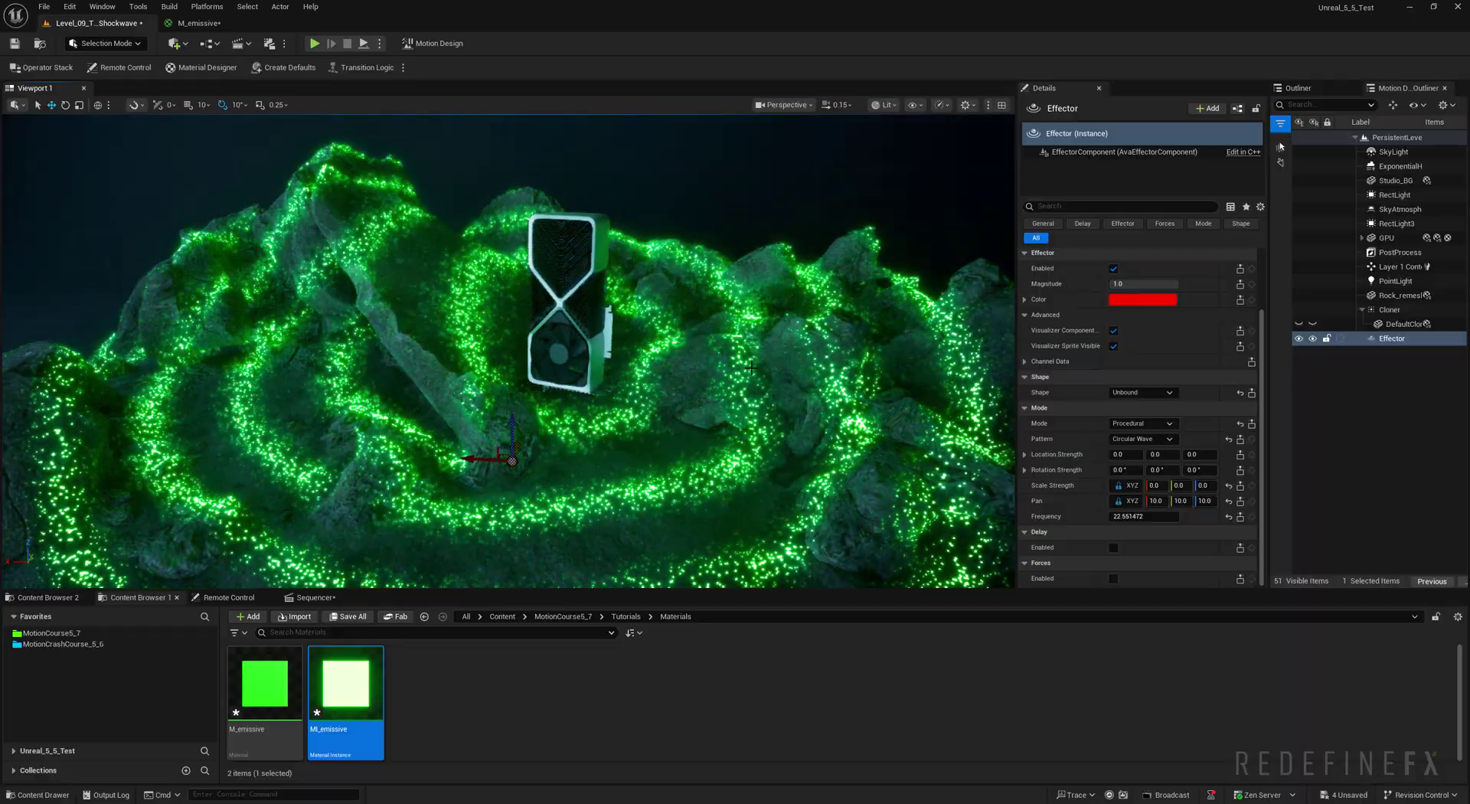
Duplicate the circular wave effector and disable the original one.
left_click(1384, 386)
left_click(1386, 340)
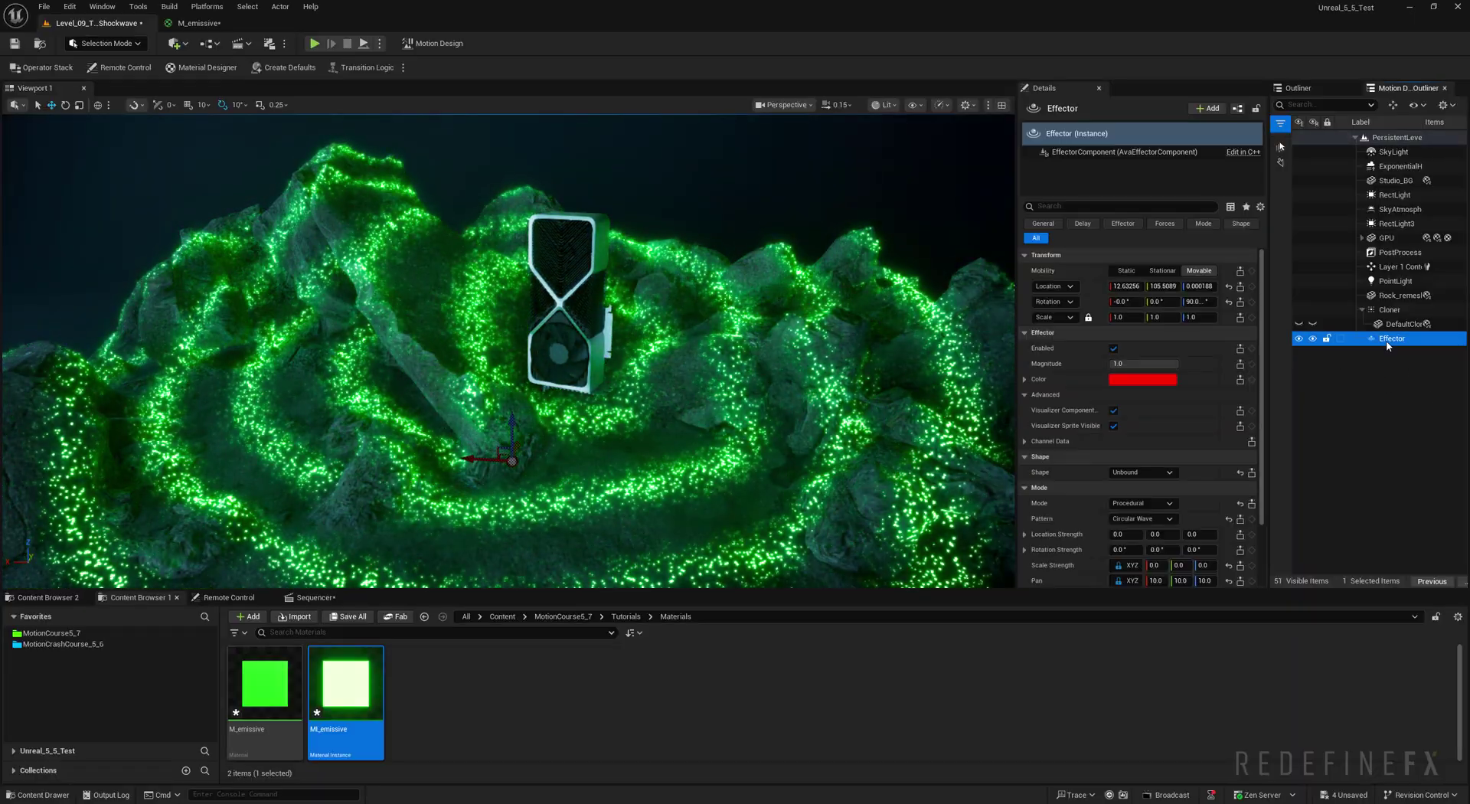
key("ctrl+d")
left_click(1390, 340)
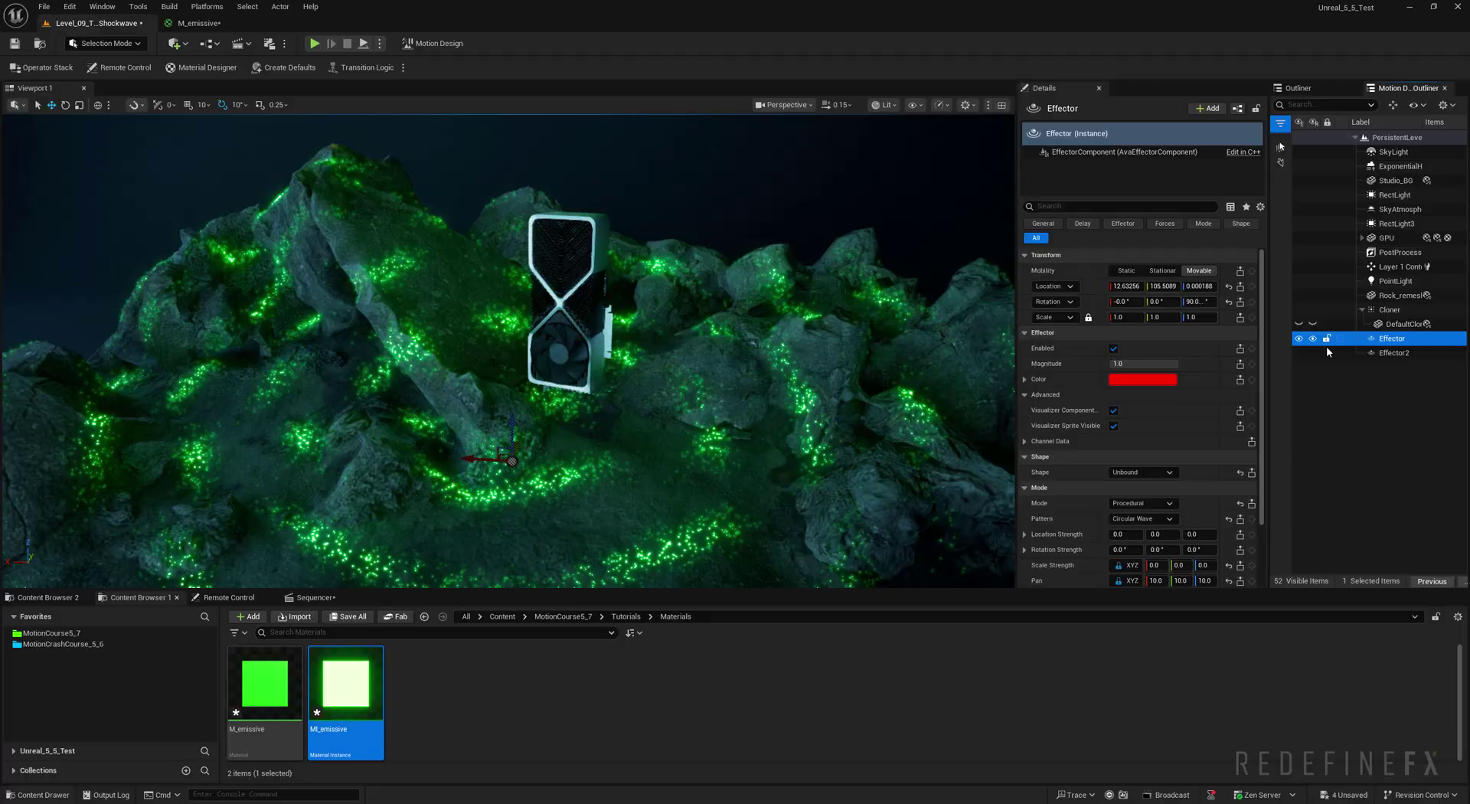
left_click(1113, 349)
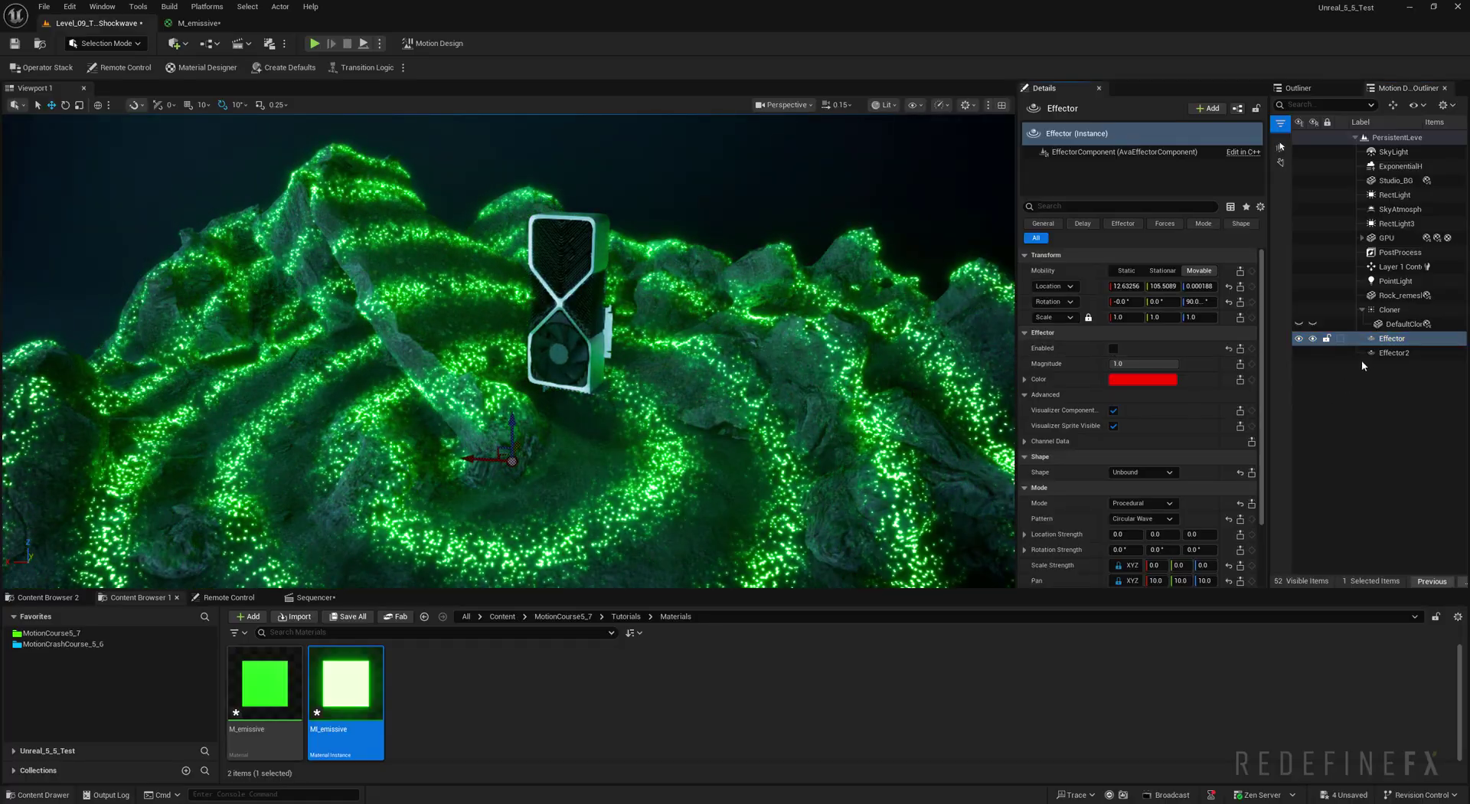
Set the duplicated effector's shape to Torus and its mode to Offset.
left_click(1371, 353)
scroll(1055, 417, "down", 3)
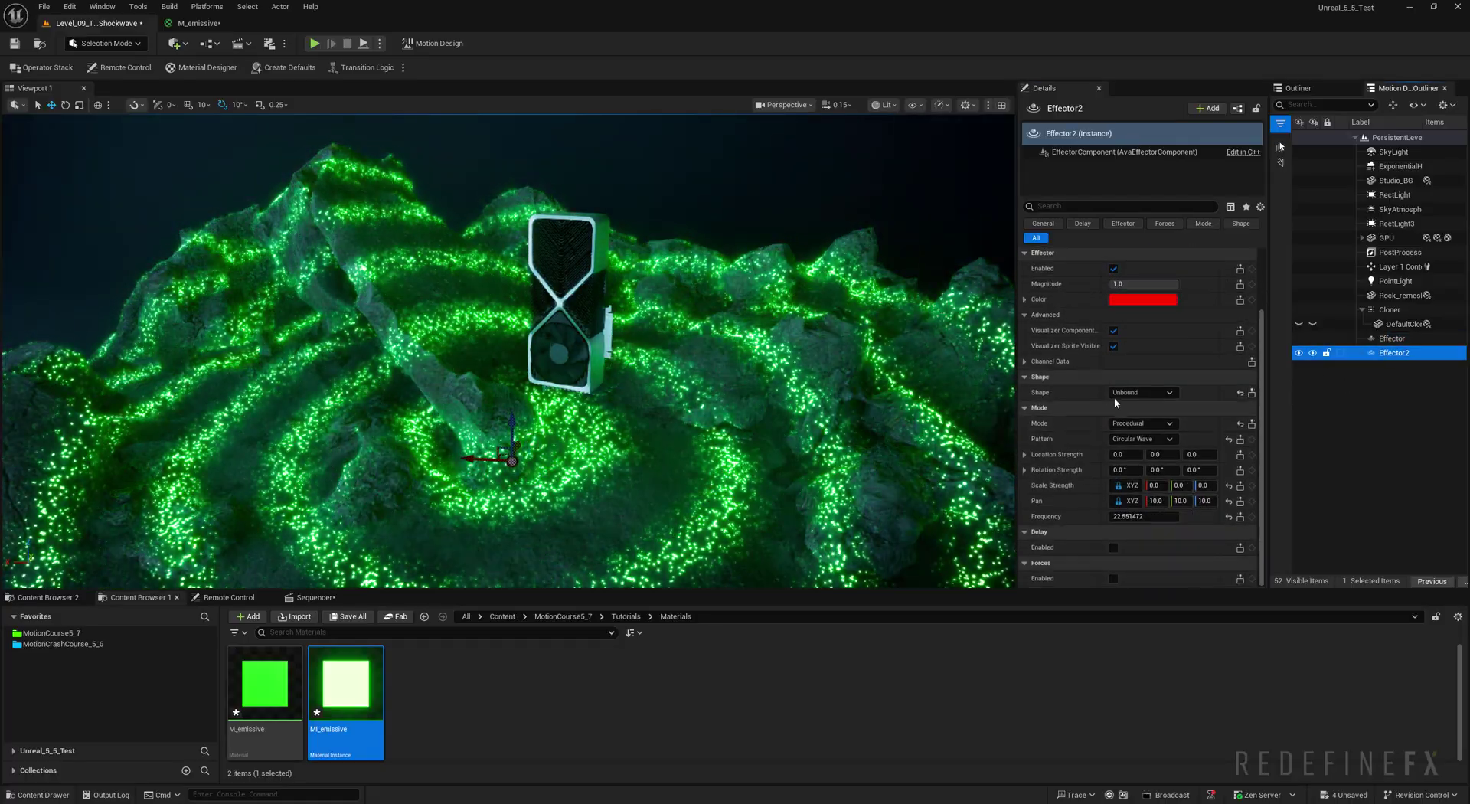
left_click(1118, 394)
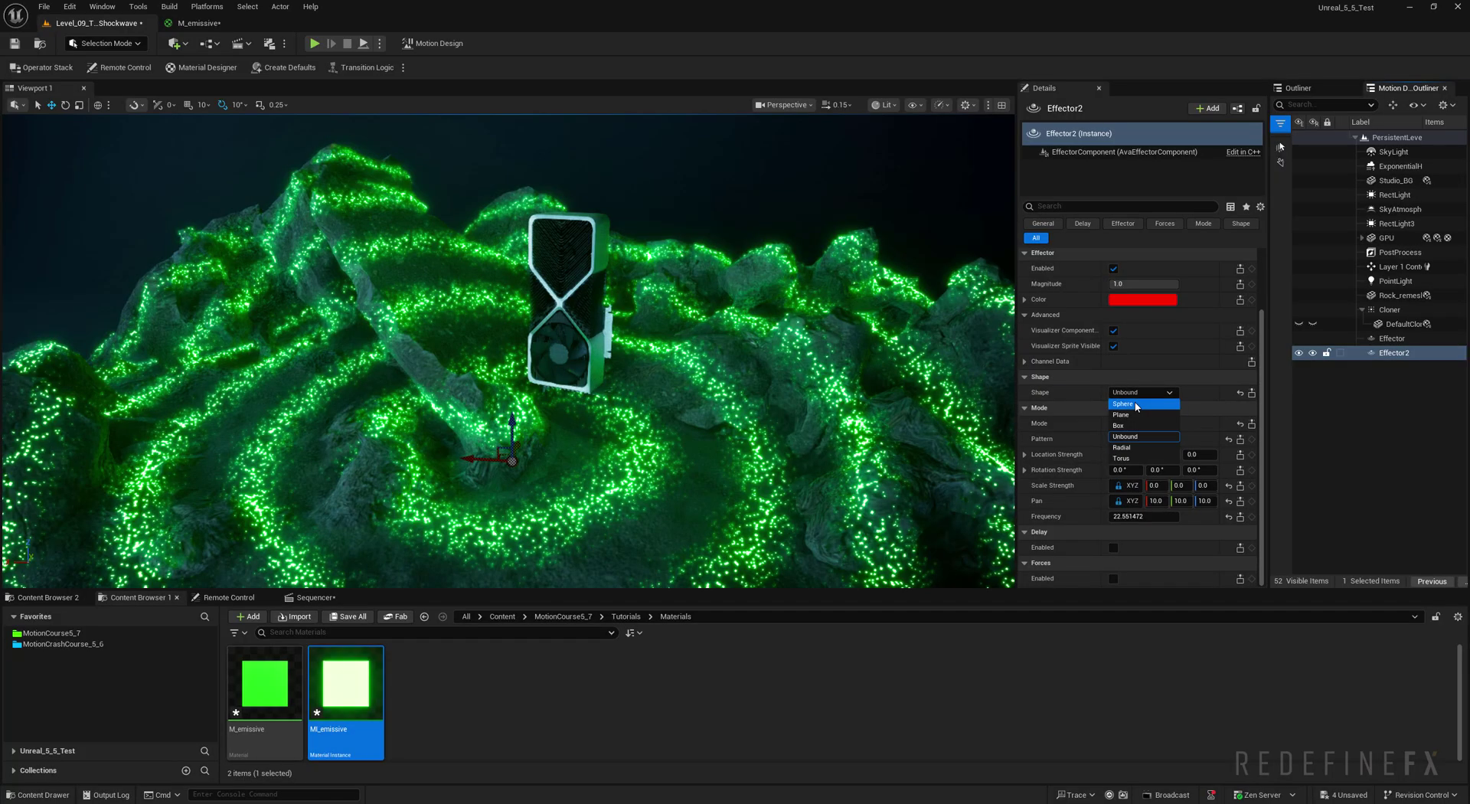
left_click(1121, 458)
left_click(1142, 503)
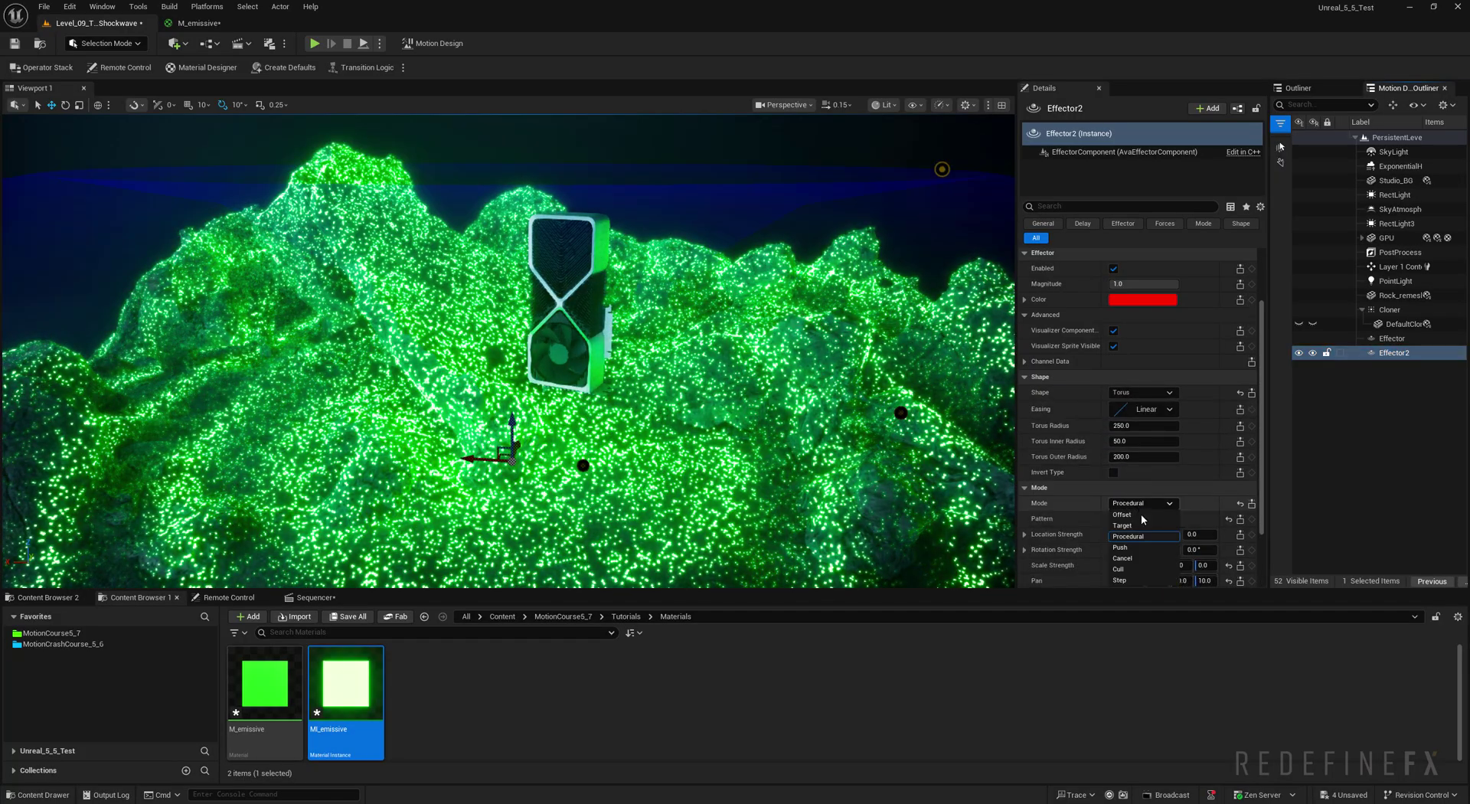
left_click(1141, 513)
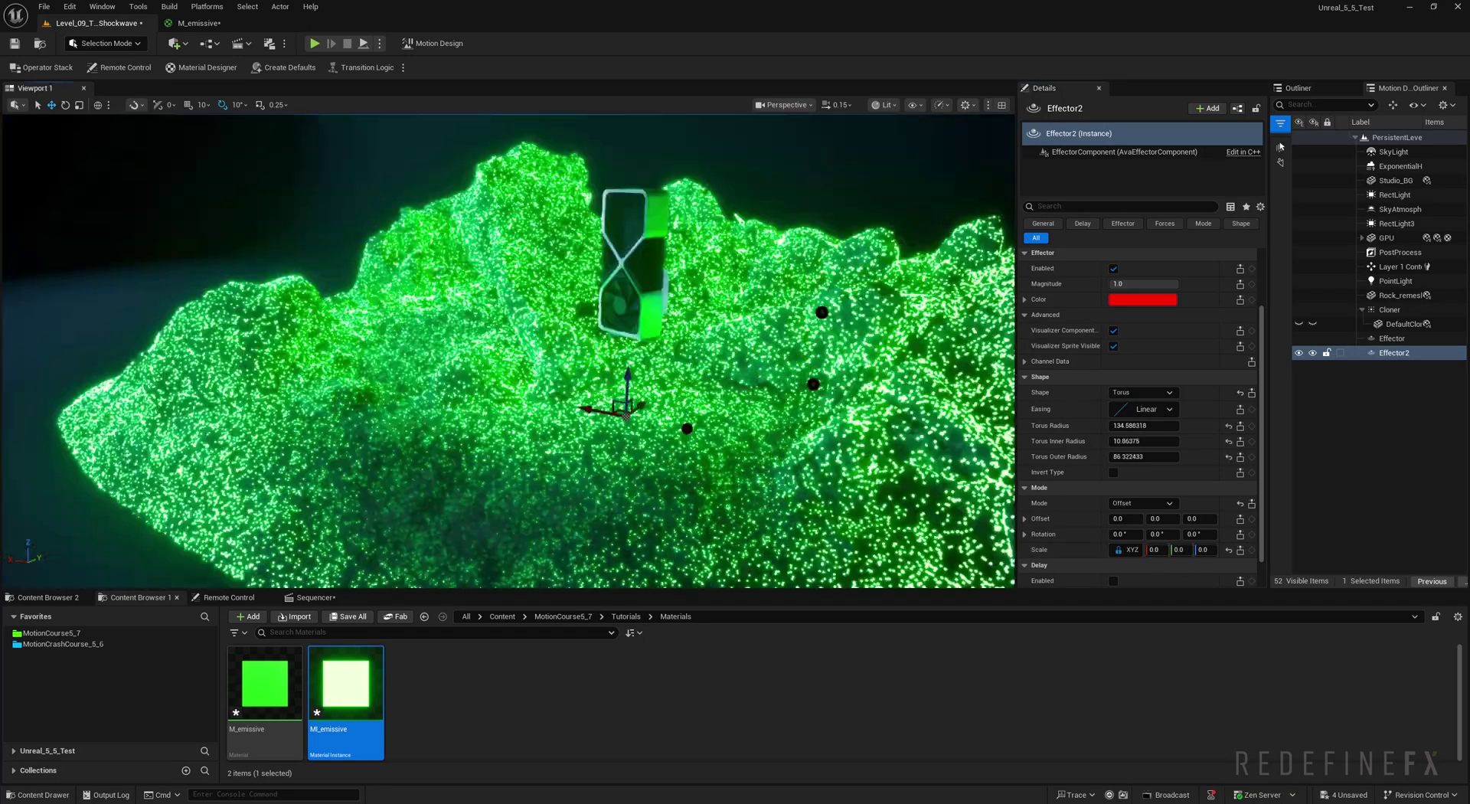
Set the torus radius to about 181 and inner radius to about 8.6, reduce the outer radius, and invert the effector's type.
right_click_drag(508, 351, 490, 387)
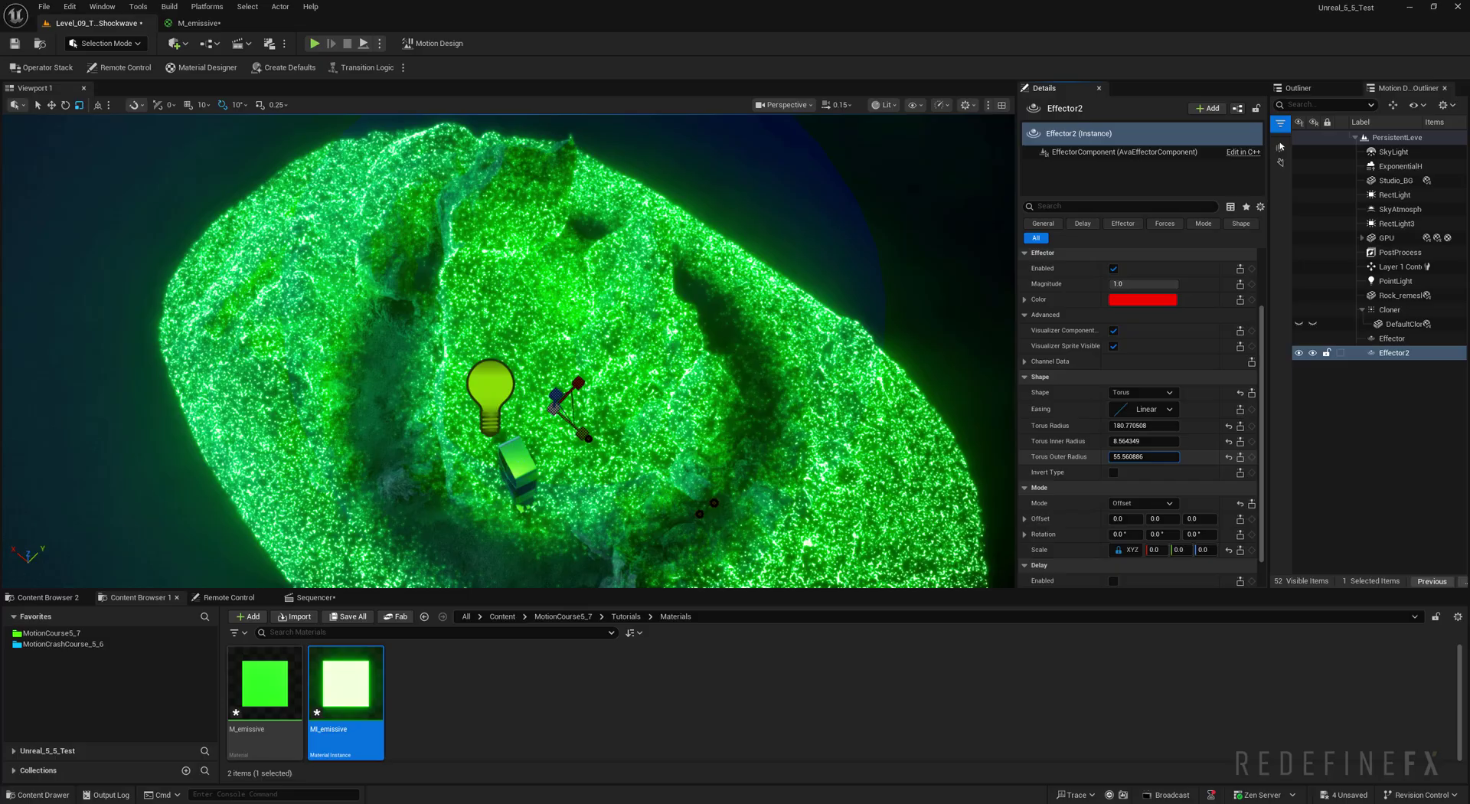
key("Return")
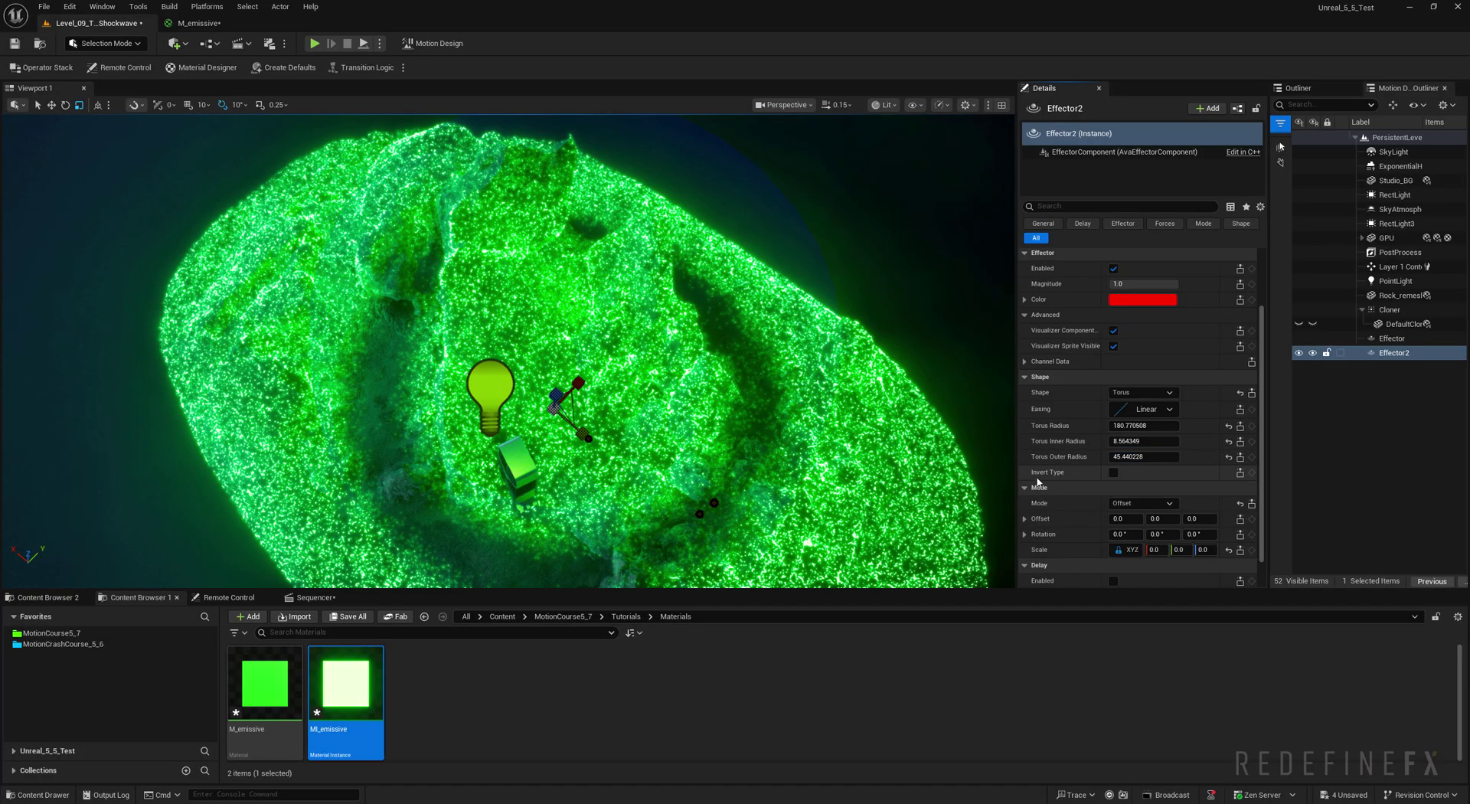
left_click(1114, 472)
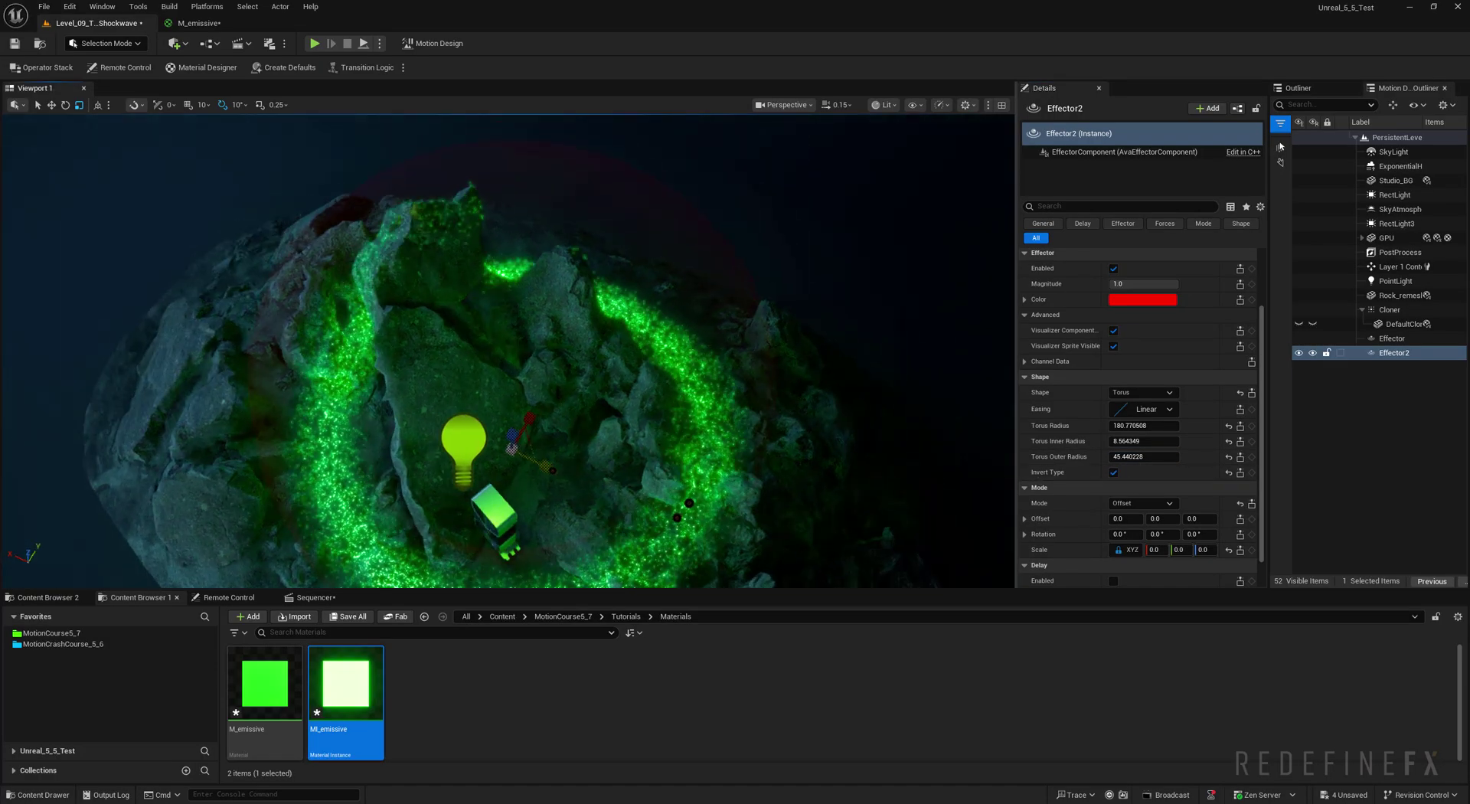